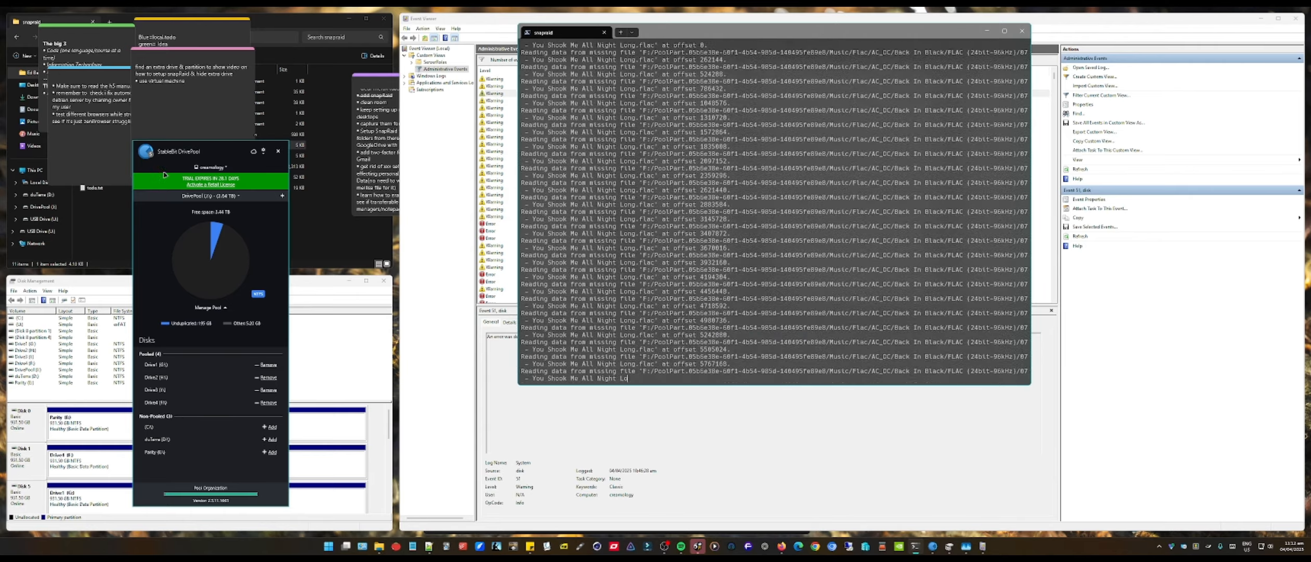
Bring up the browser with the "How to setup Snapraid and DrivePool in Windows" video beside the DrivePool window.
drag(188, 150, 1075, 145)
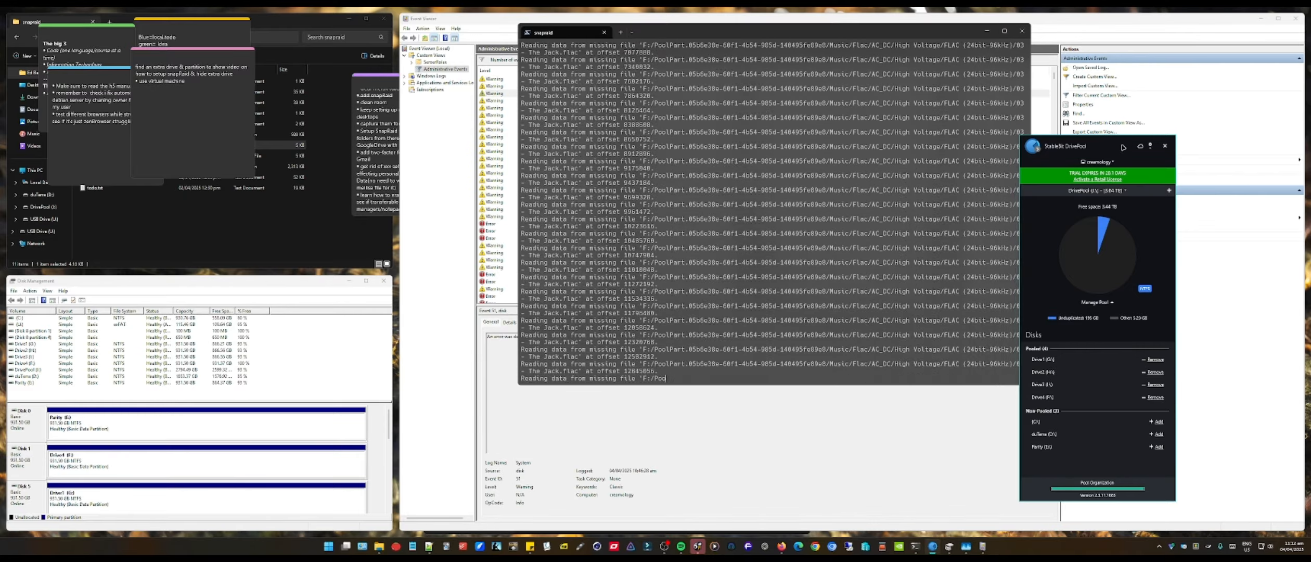
drag(1128, 149, 274, 117)
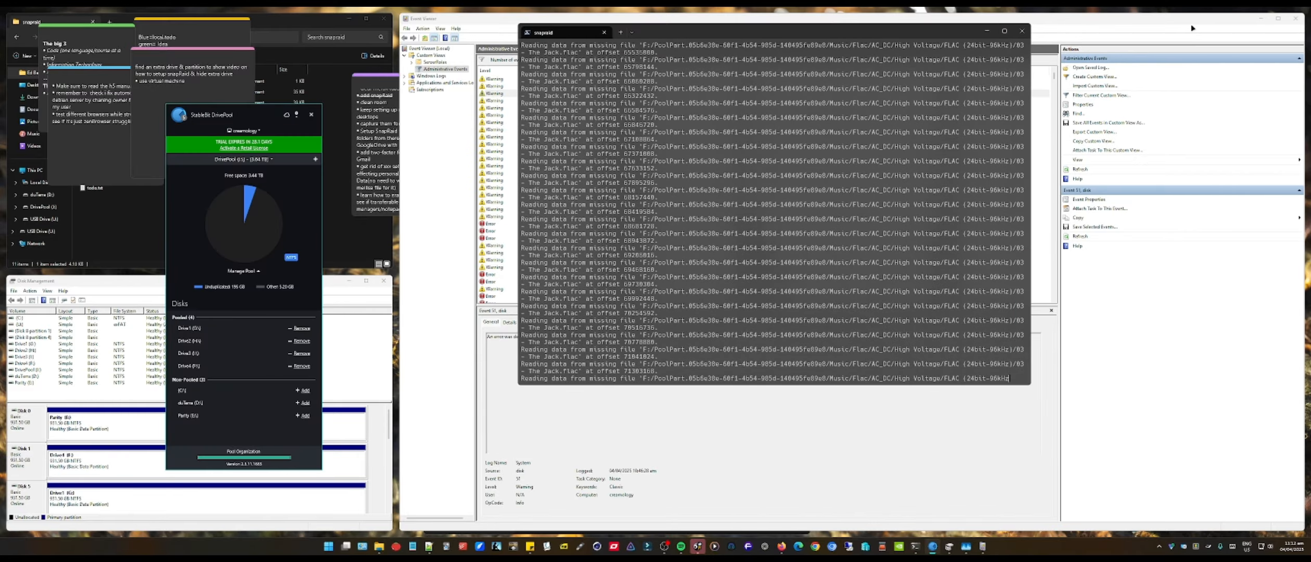
click(1257, 21)
click(1258, 21)
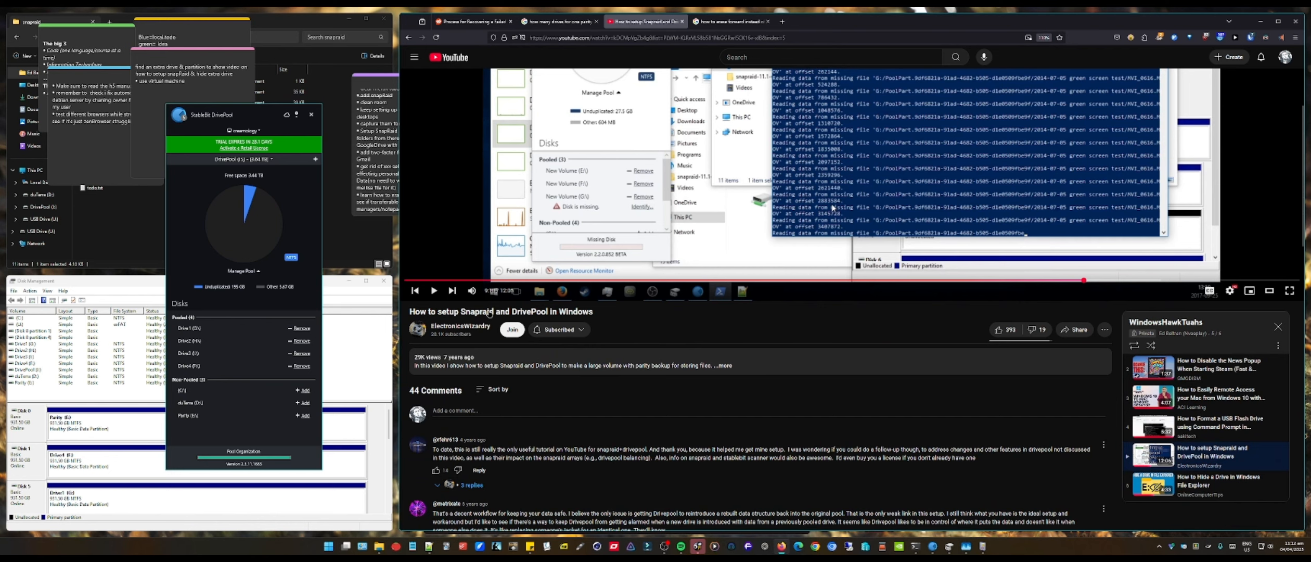
scroll(489, 315, up, 3)
scroll(504, 421, down, 2)
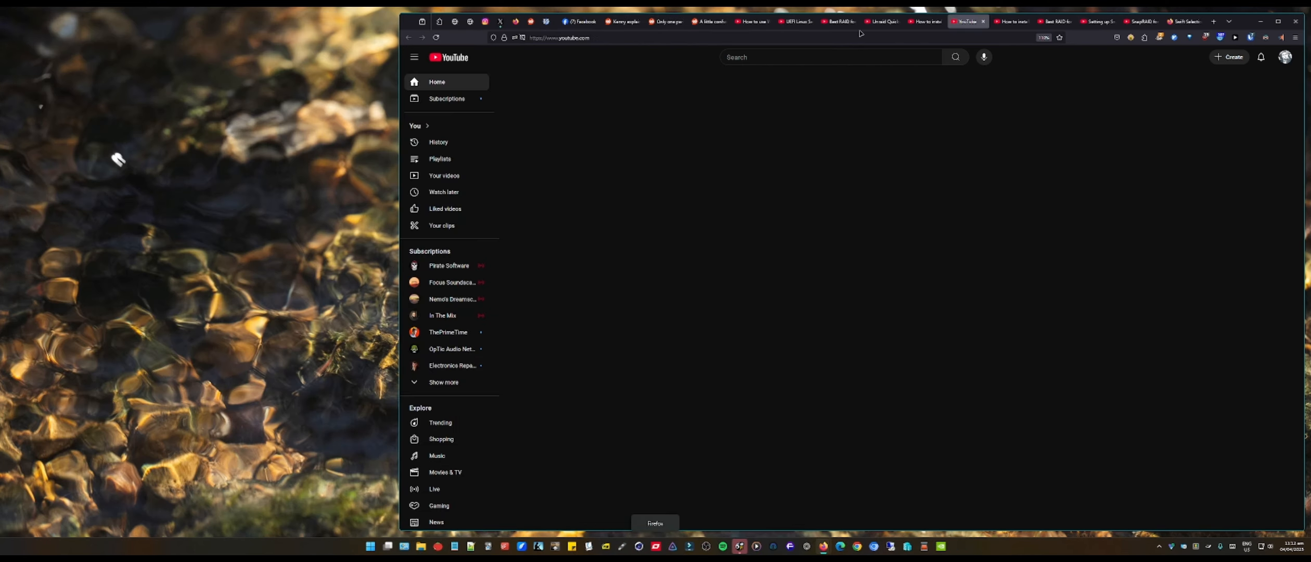
Check other open YouTube tabs, and seek the Snapraid setup video back to the part showing snapraid.conf.
click(880, 22)
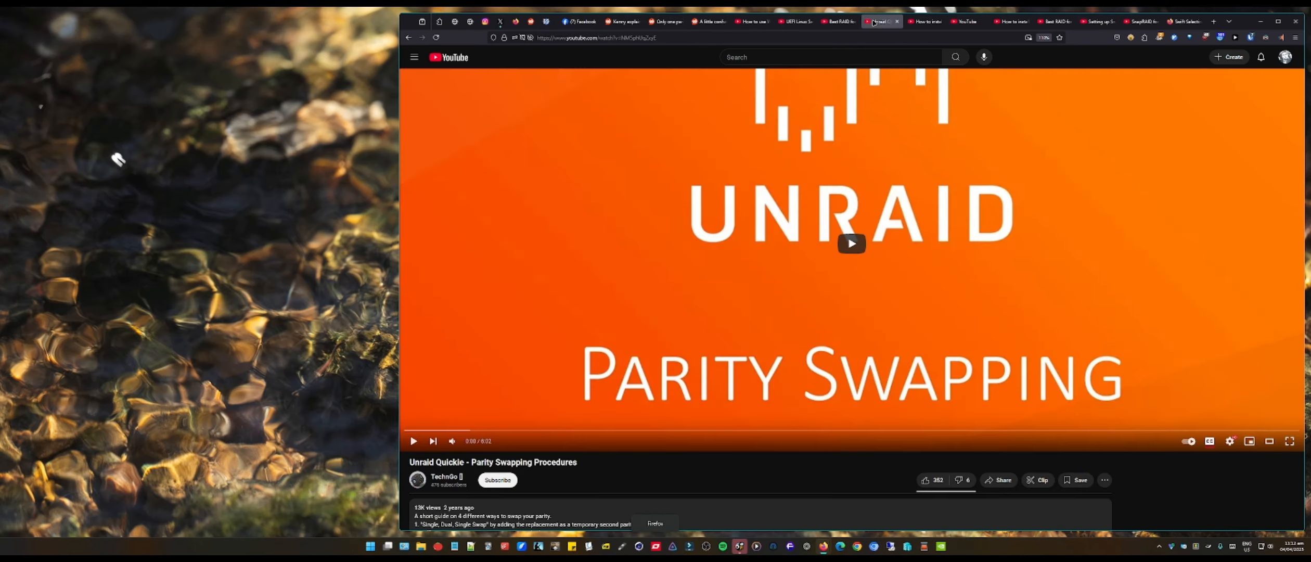
click(925, 22)
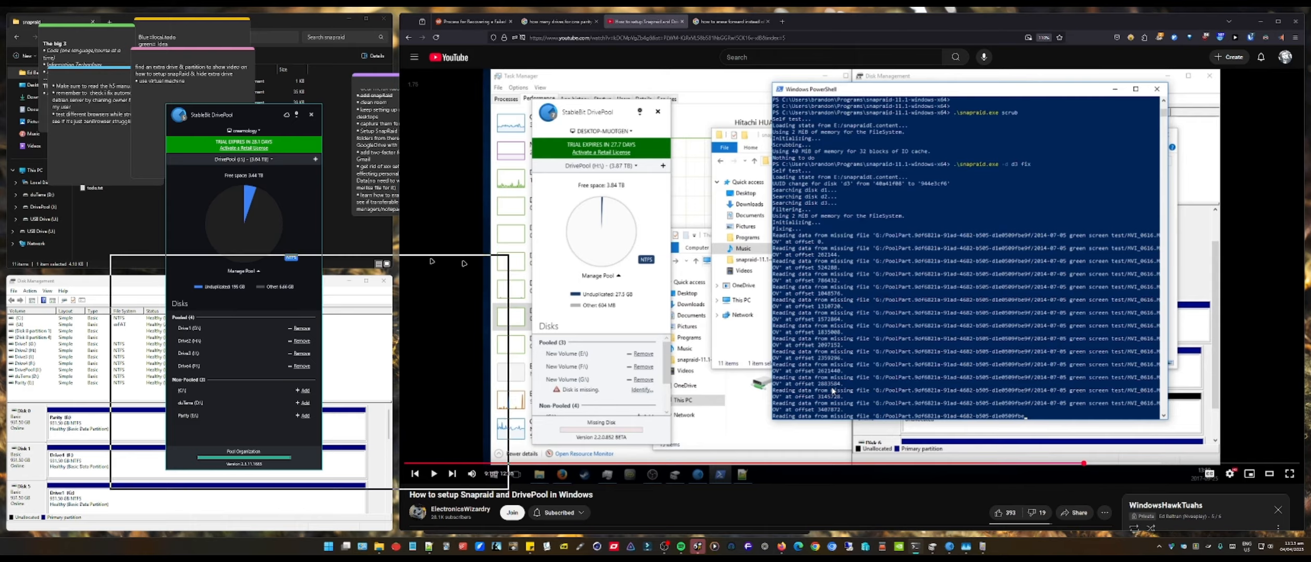
drag(429, 258, 829, 349)
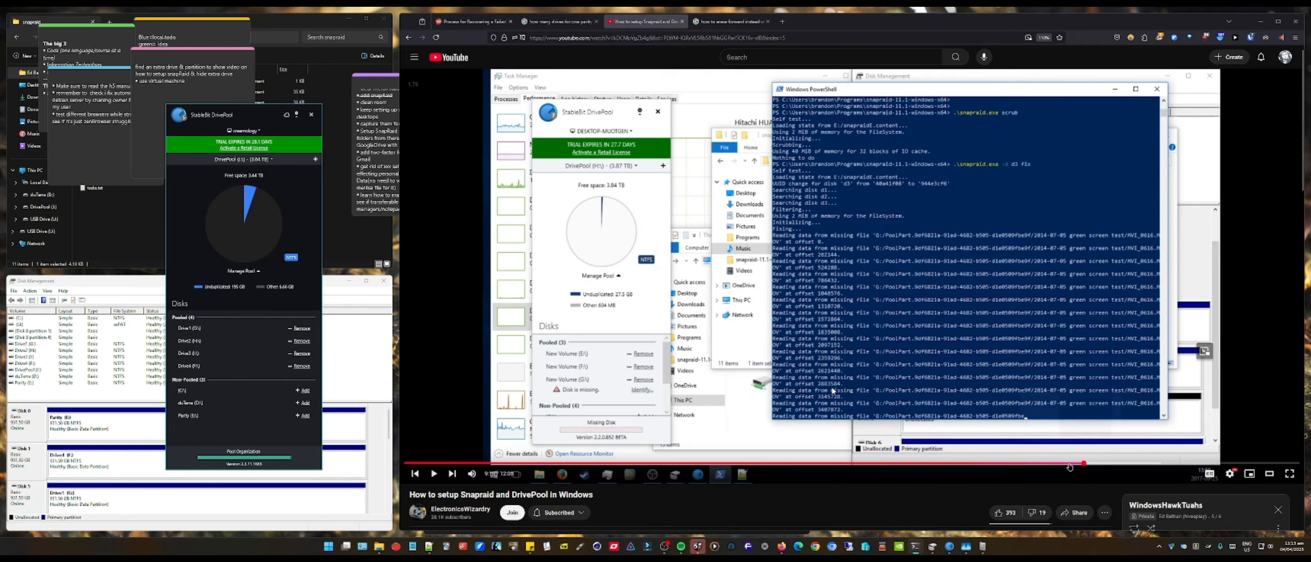
click(1059, 464)
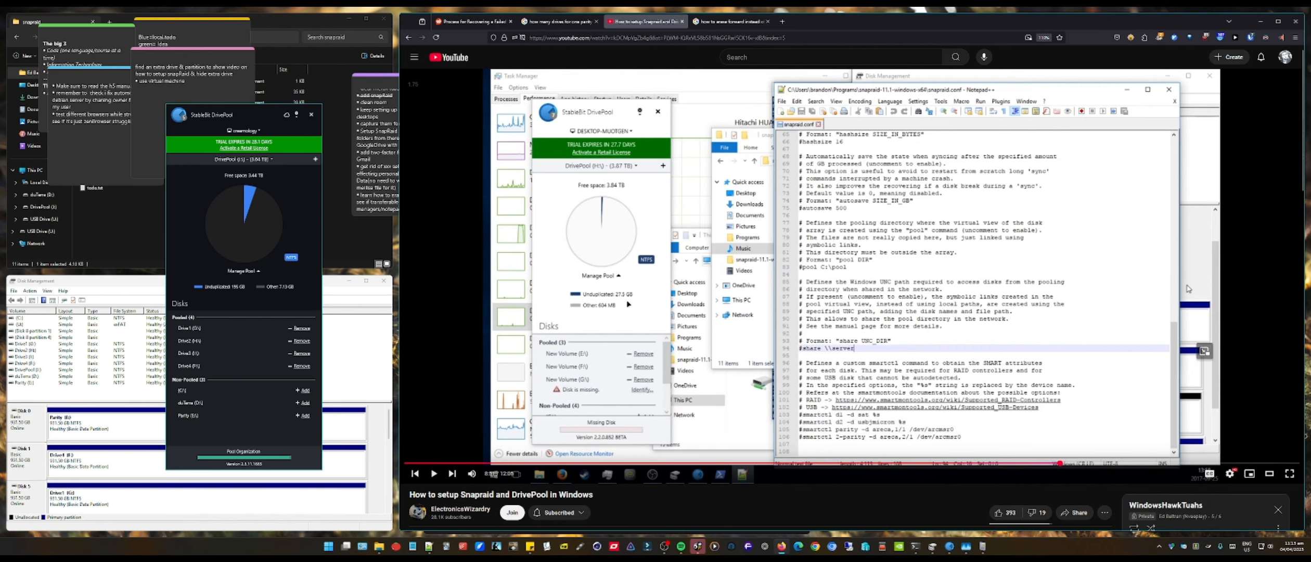
Switch to Event Viewer and inspect the disk warnings in the Administrative Events list.
key(alt+Tab)
key(alt+Tab)
key(alt+Tab)
key(alt+Tab)
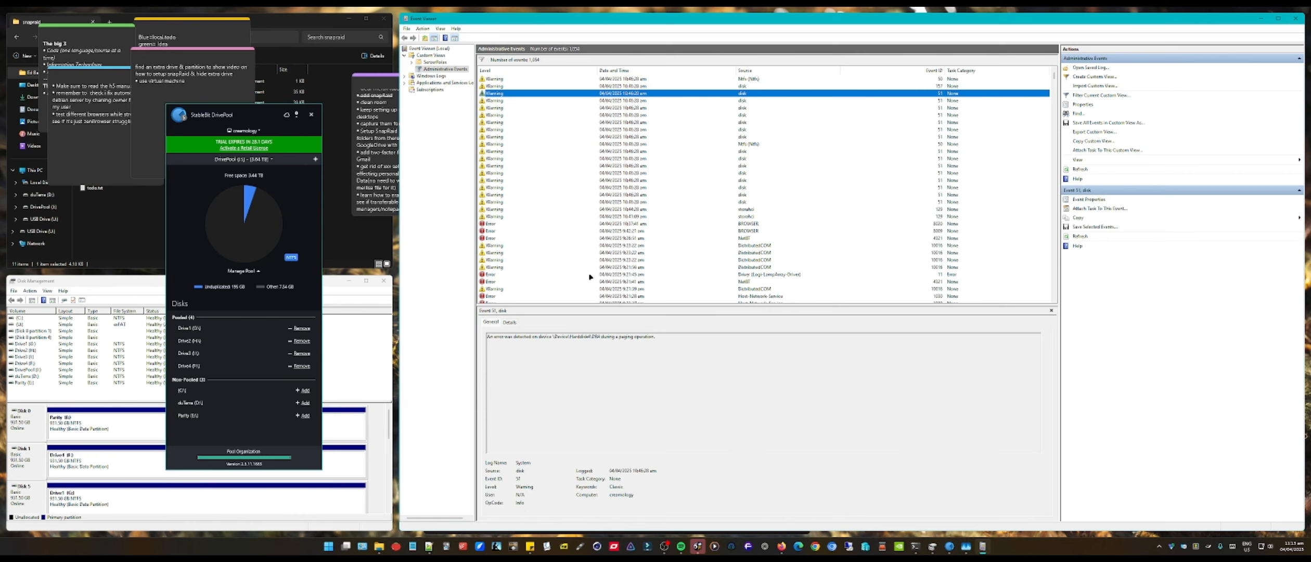
click(717, 101)
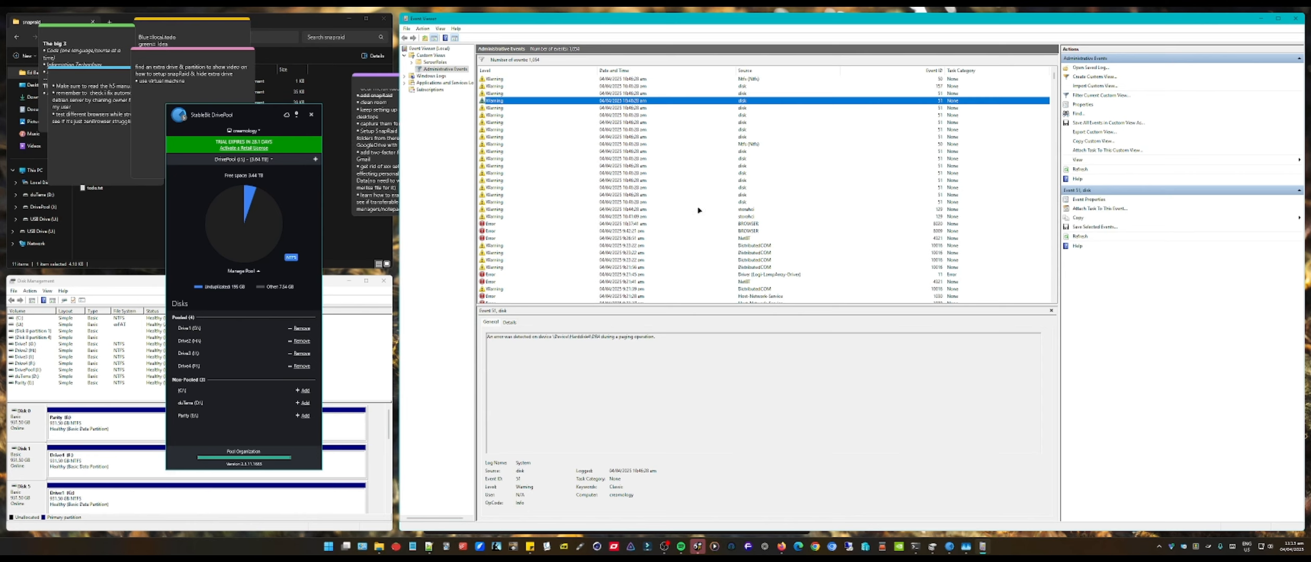
click(742, 203)
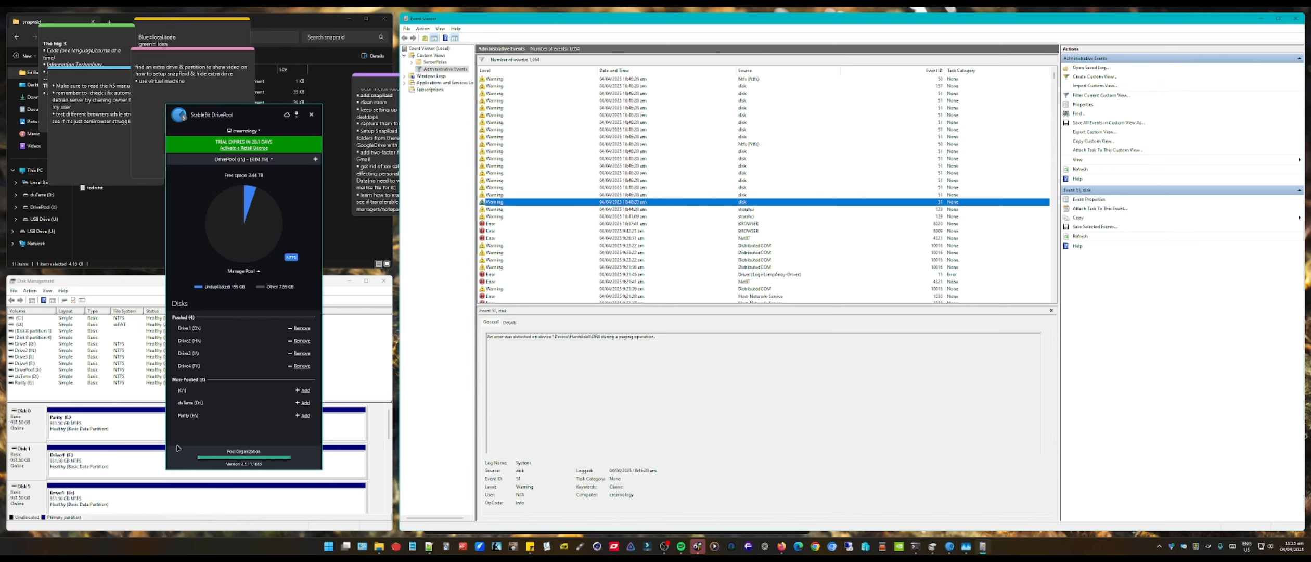
key(alt+Tab)
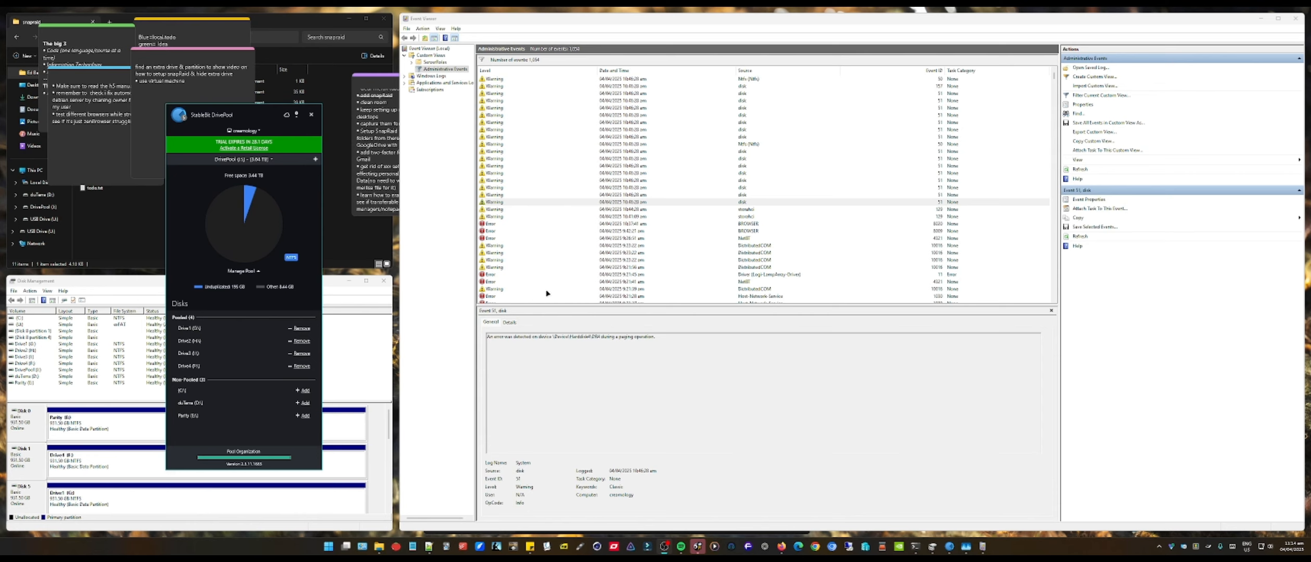
Place the DrivePool window over Event Viewer and view the disk details of Drive4 in the pool.
drag(260, 117, 1141, 151)
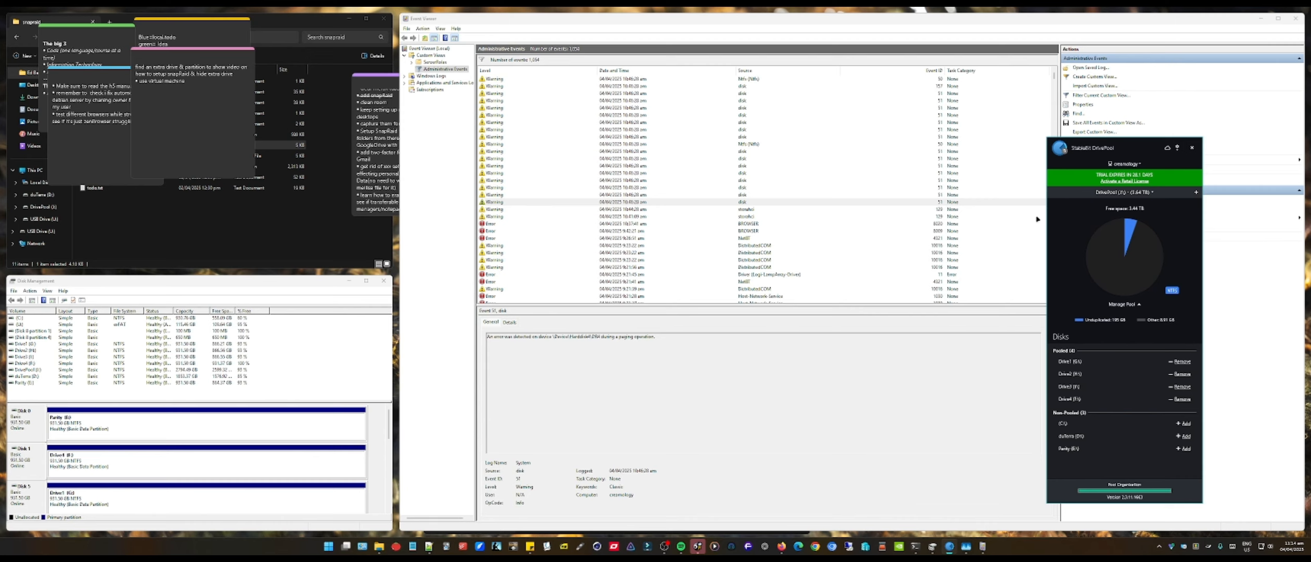
click(1292, 550)
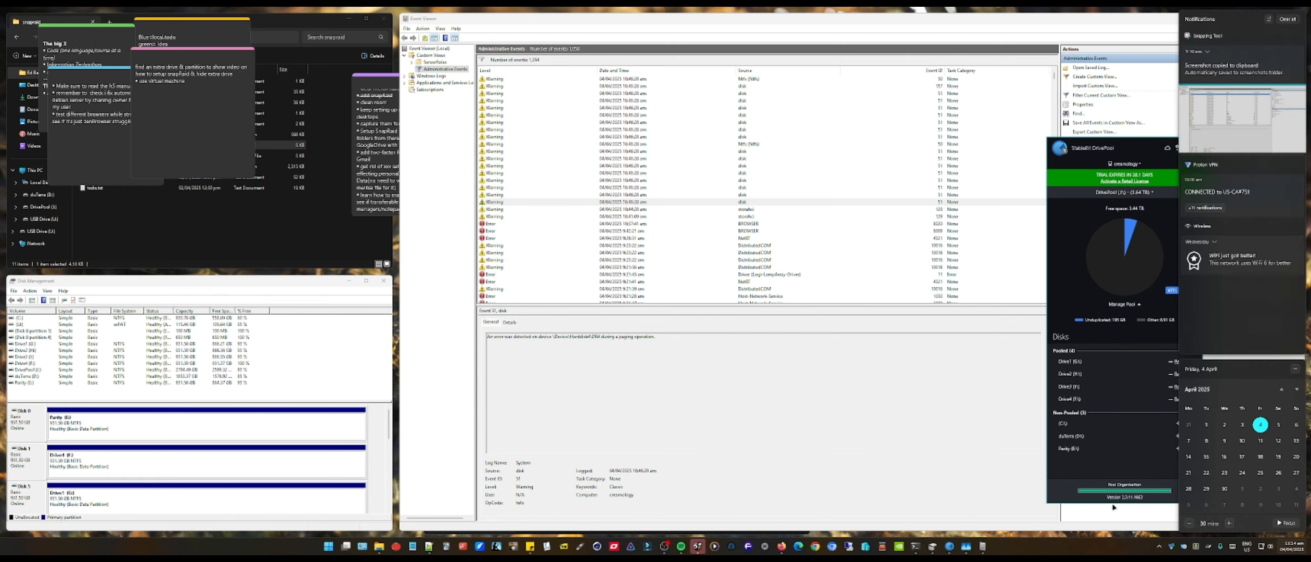
click(1130, 147)
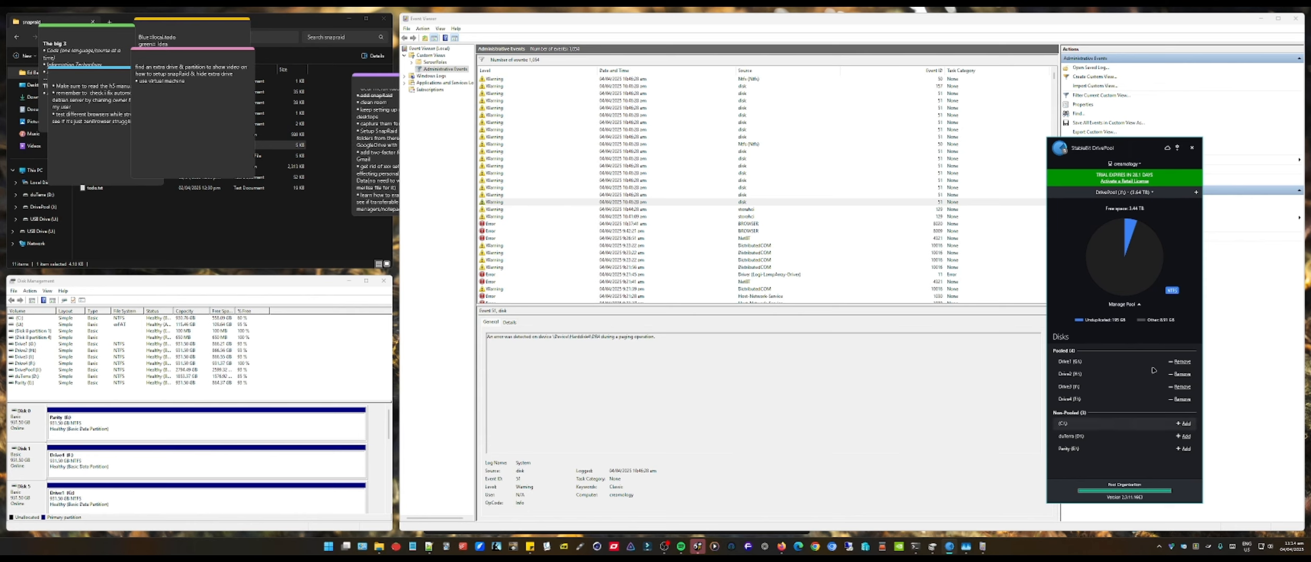
mouse_move(1140, 240)
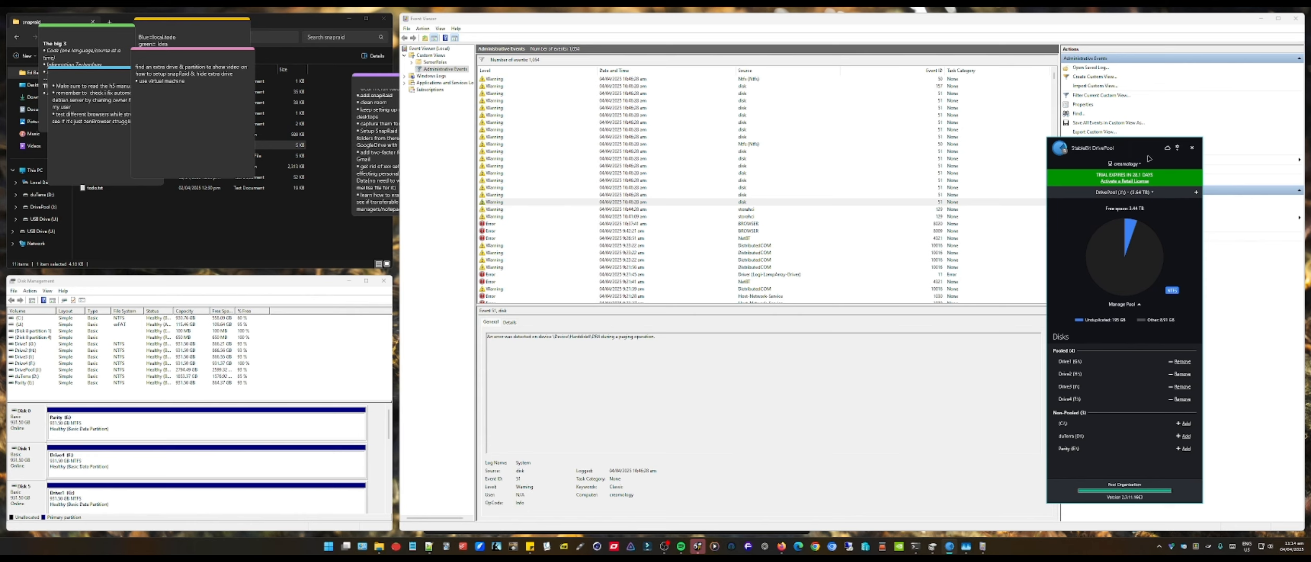
drag(1121, 158, 966, 119)
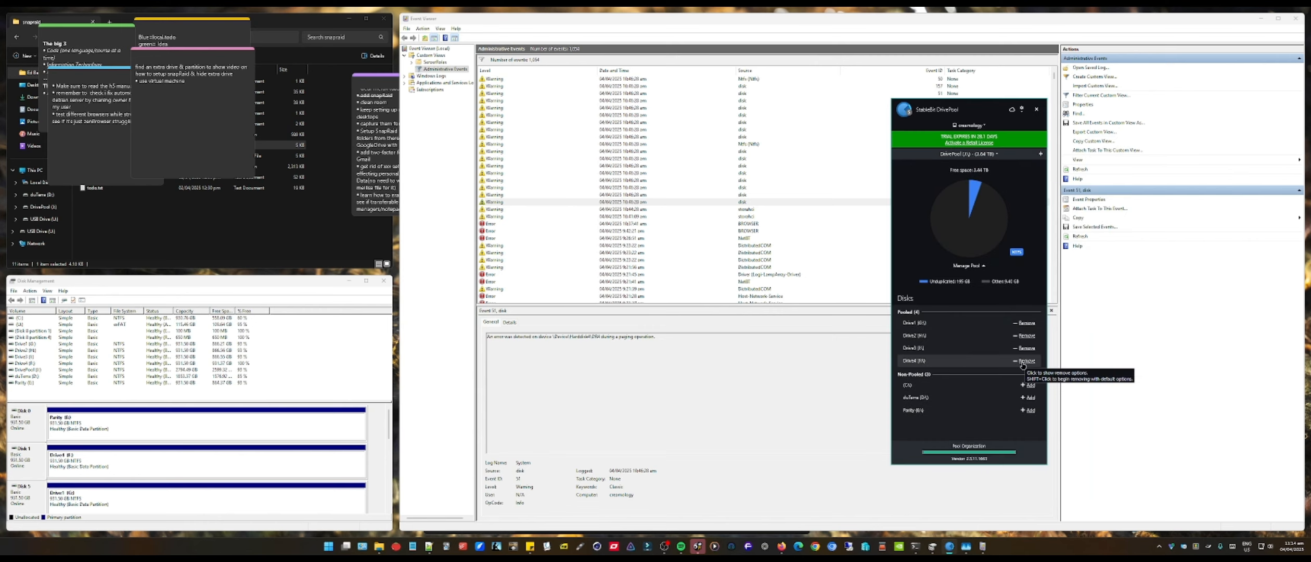
mouse_move(1015, 359)
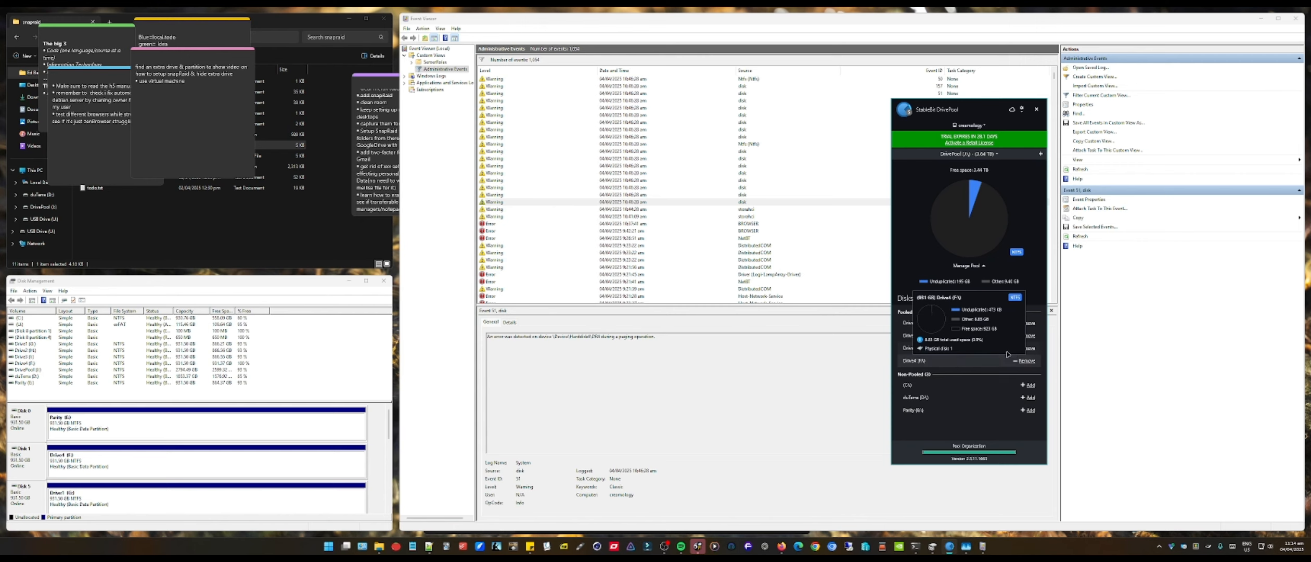
Switch to snapraid.conf in Notepad++, move the DrivePool window clear of it, and enlarge the configuration text.
key(alt+Tab)
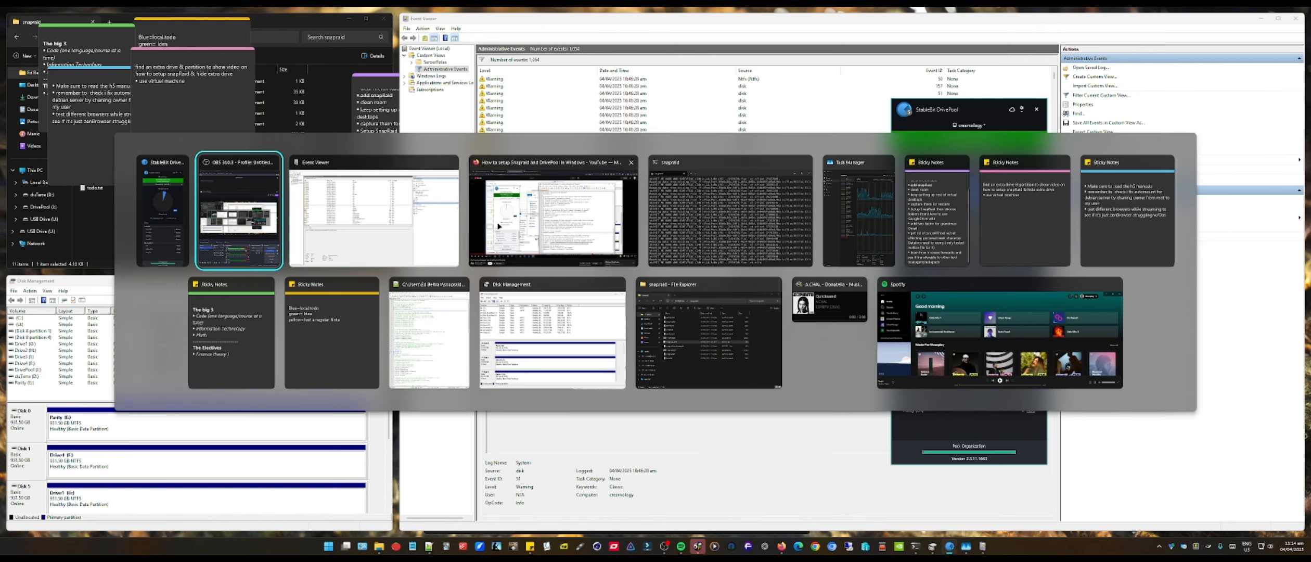
click(436, 342)
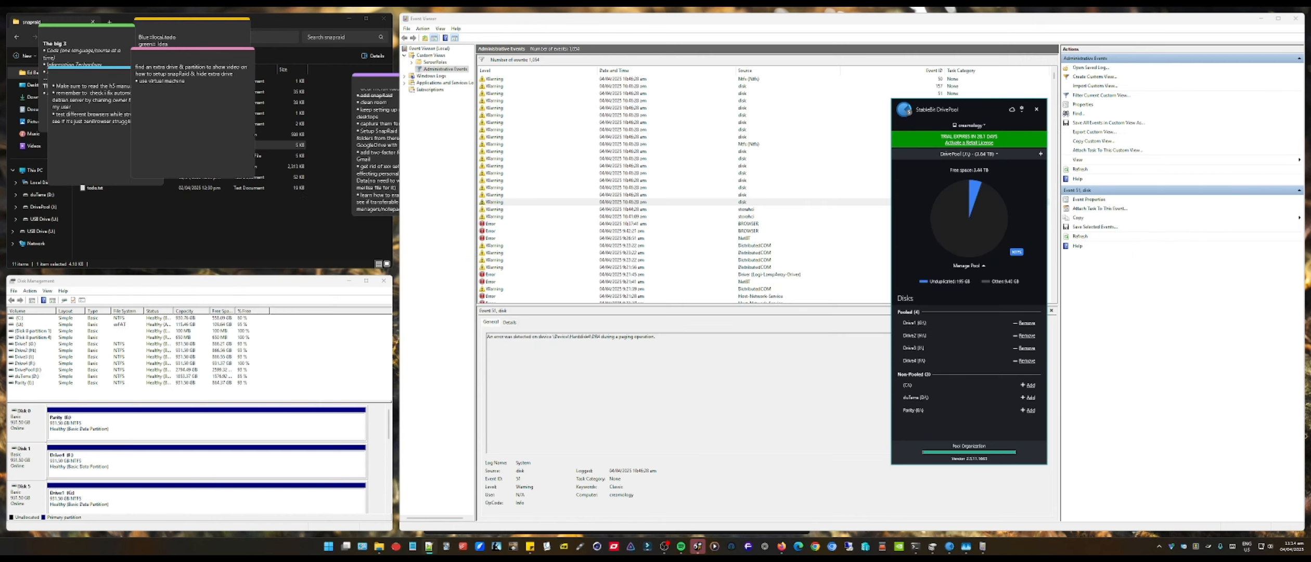
drag(281, 230, 722, 340)
click(985, 110)
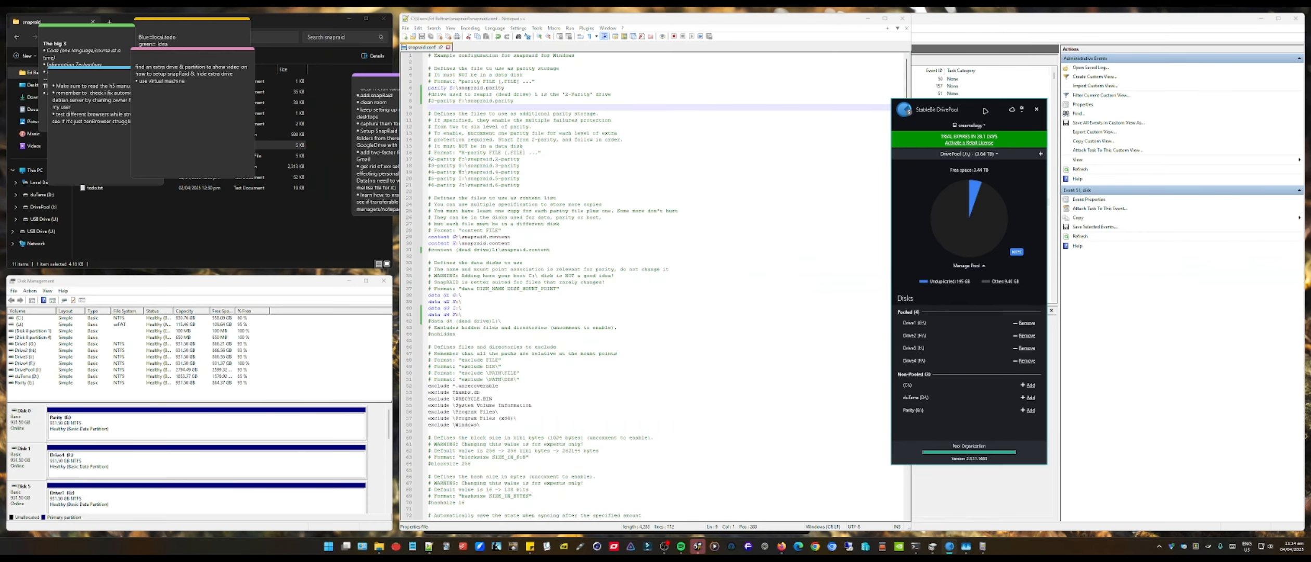
drag(985, 110, 1075, 111)
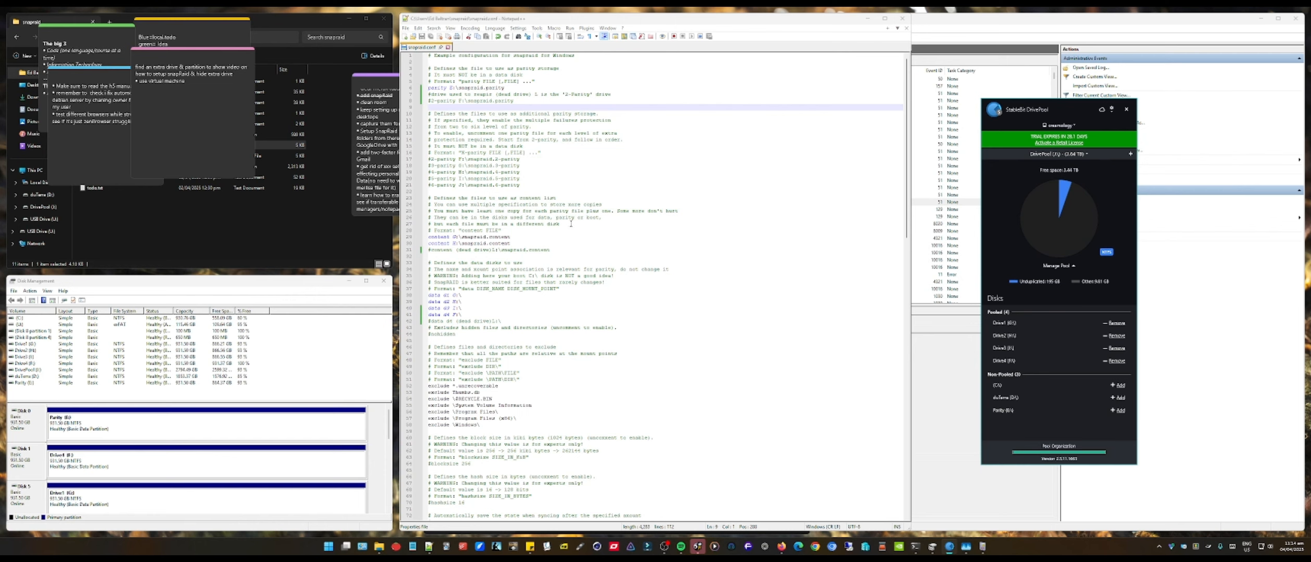
ctrl+scroll(570, 223, up, 4)
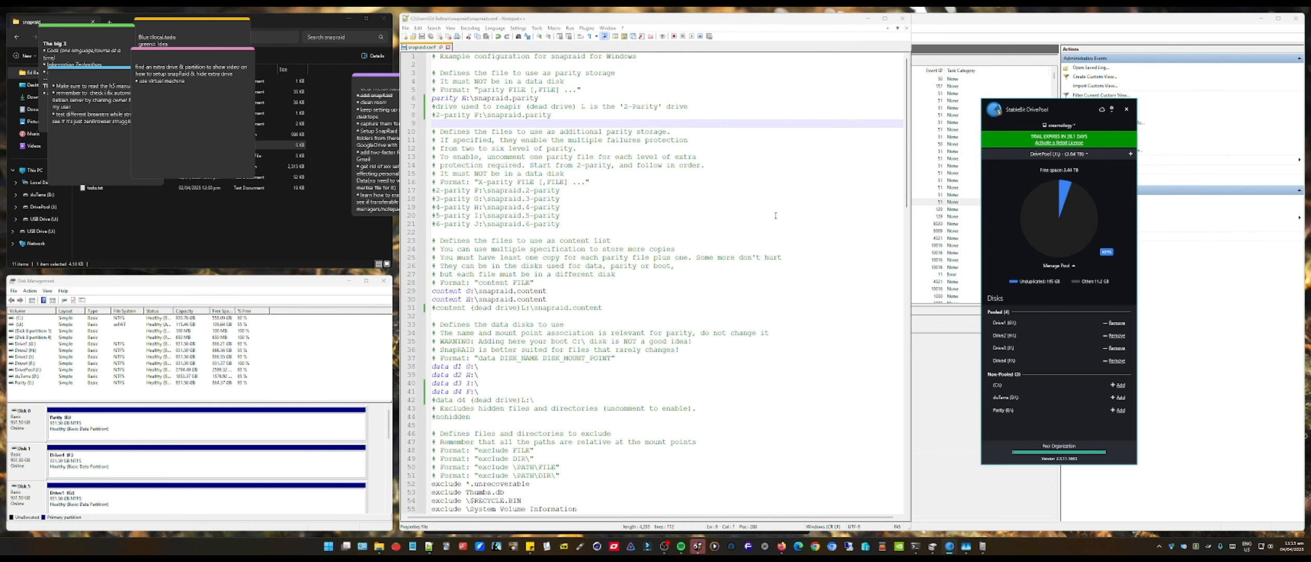
Close the sticky notes covering the snapraid folder in File Explorer.
click(224, 29)
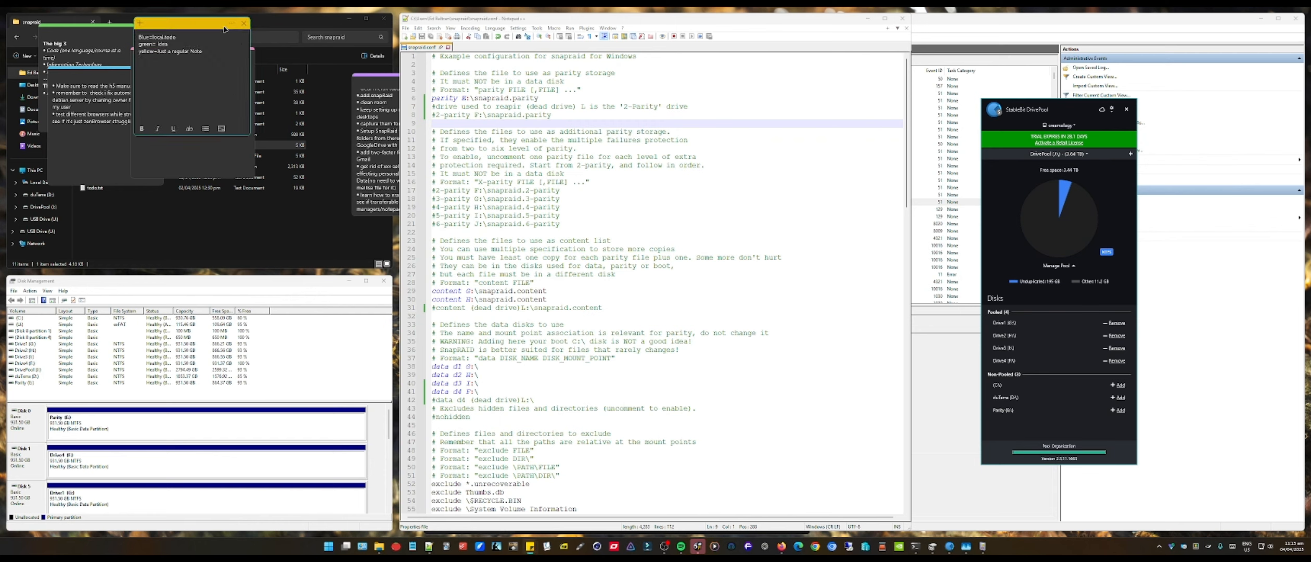
key(alt+F4)
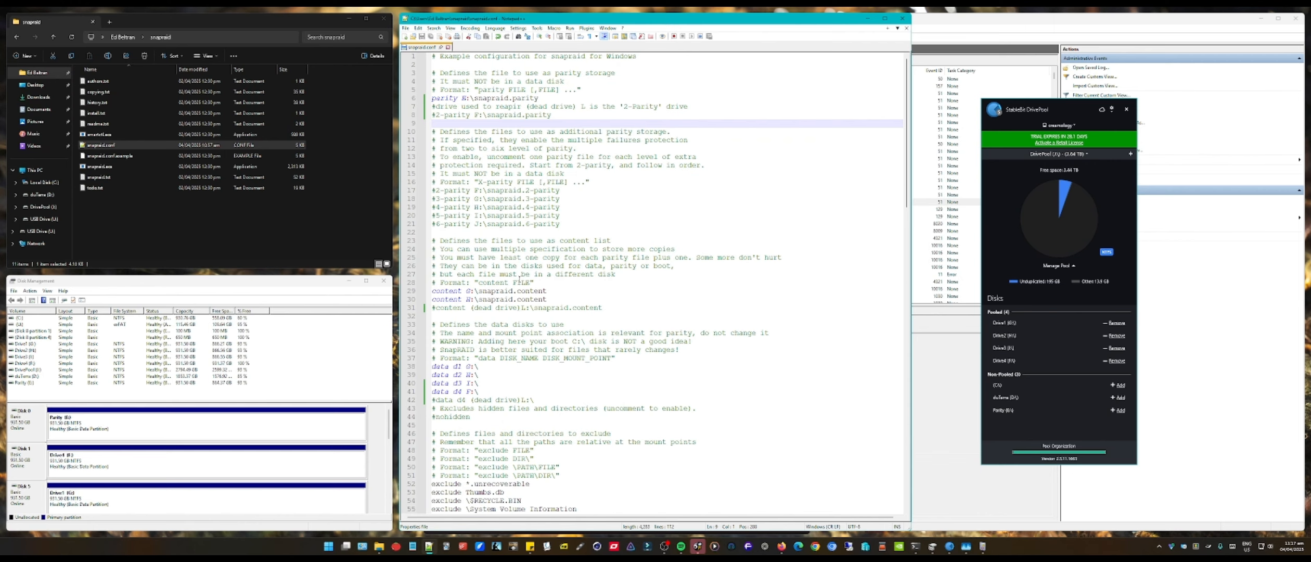
drag(0, 170, 0, 187)
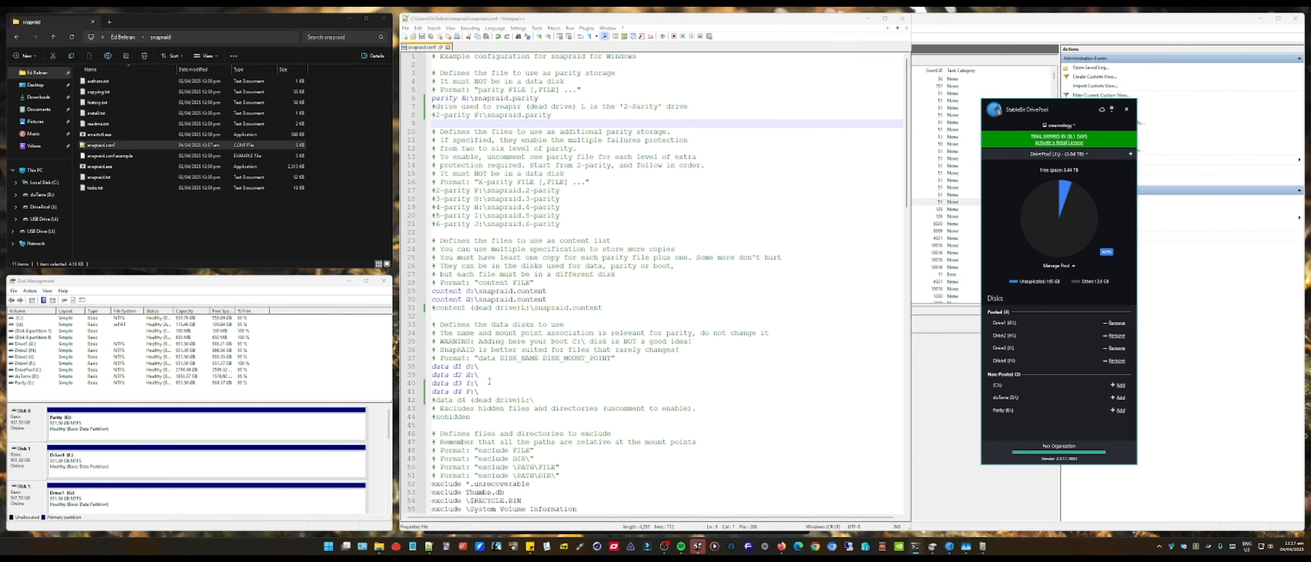
Compare the data drive entries in snapraid.conf with the volumes in an enlarged Disk Management window.
drag(489, 381, 431, 374)
drag(198, 280, 559, 275)
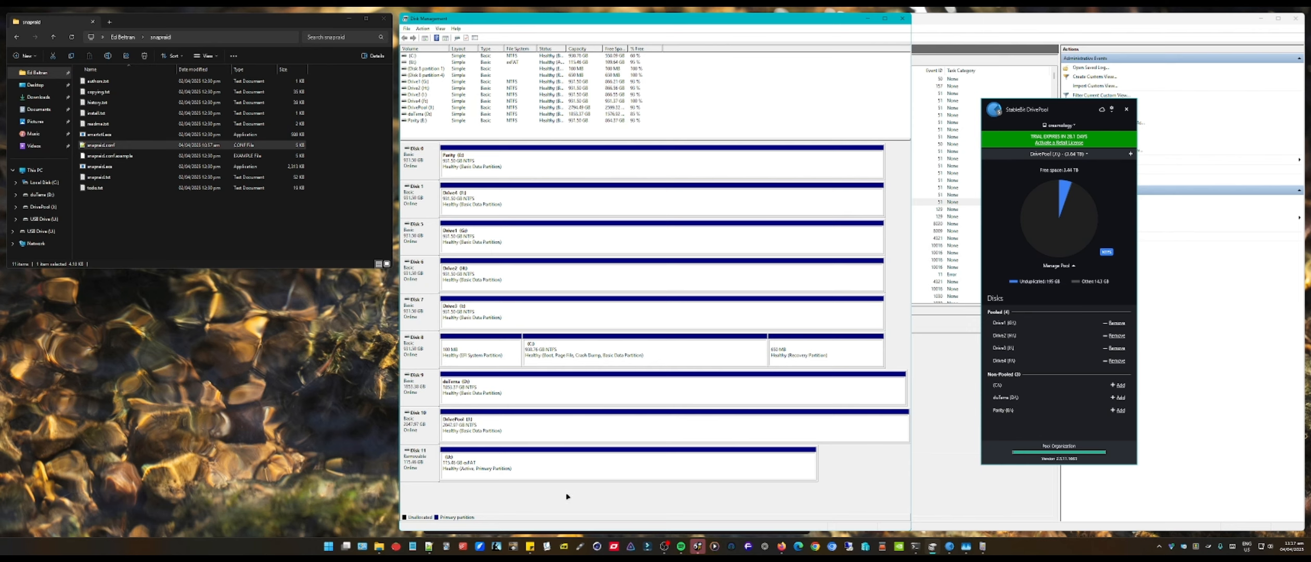
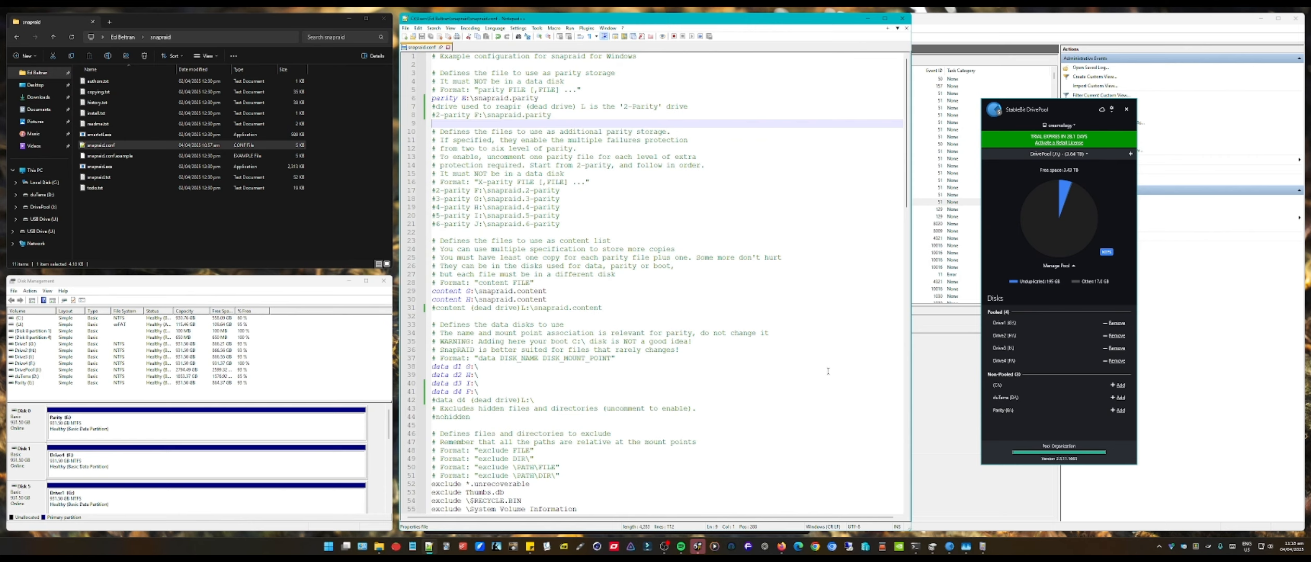
click(520, 391)
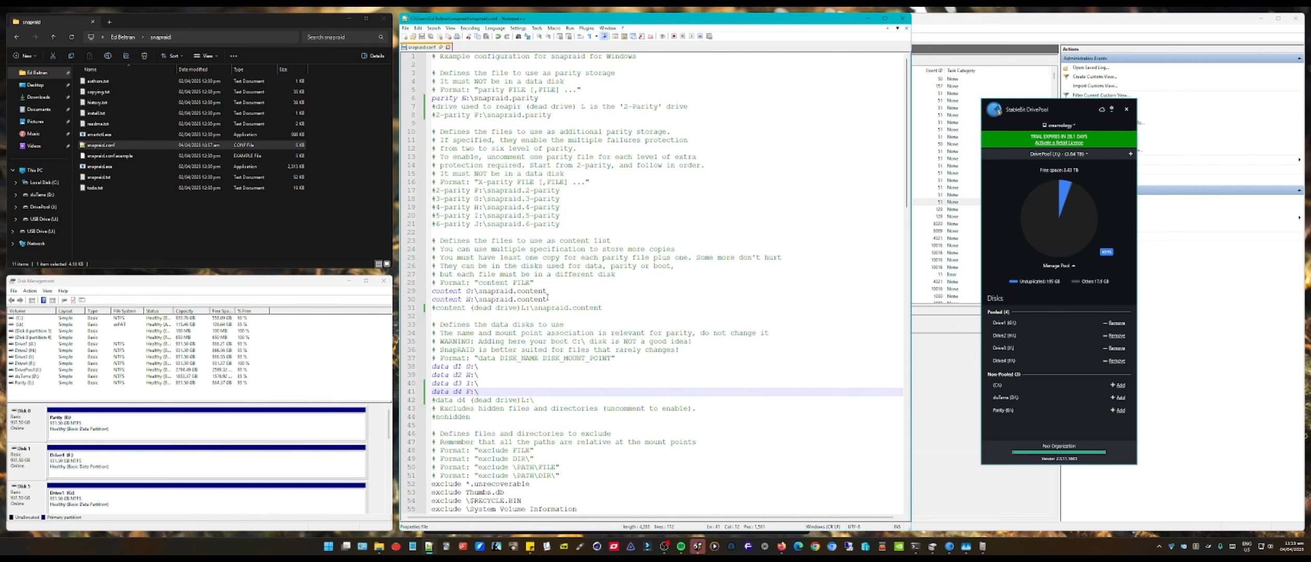
drag(0, 158, 0, 192)
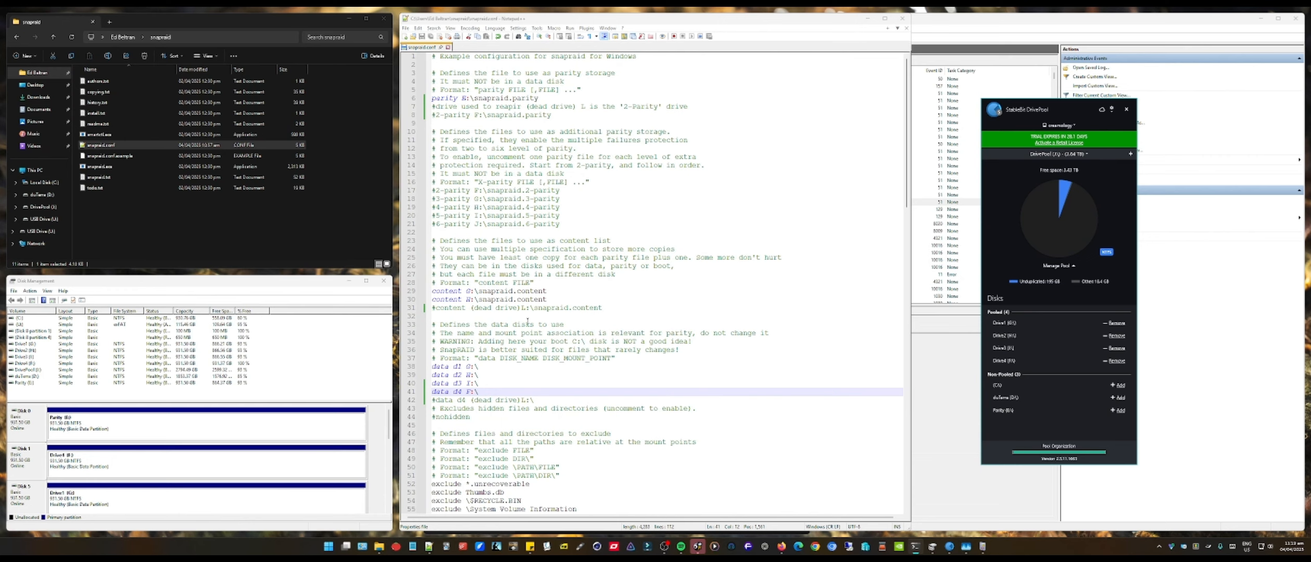
click(554, 385)
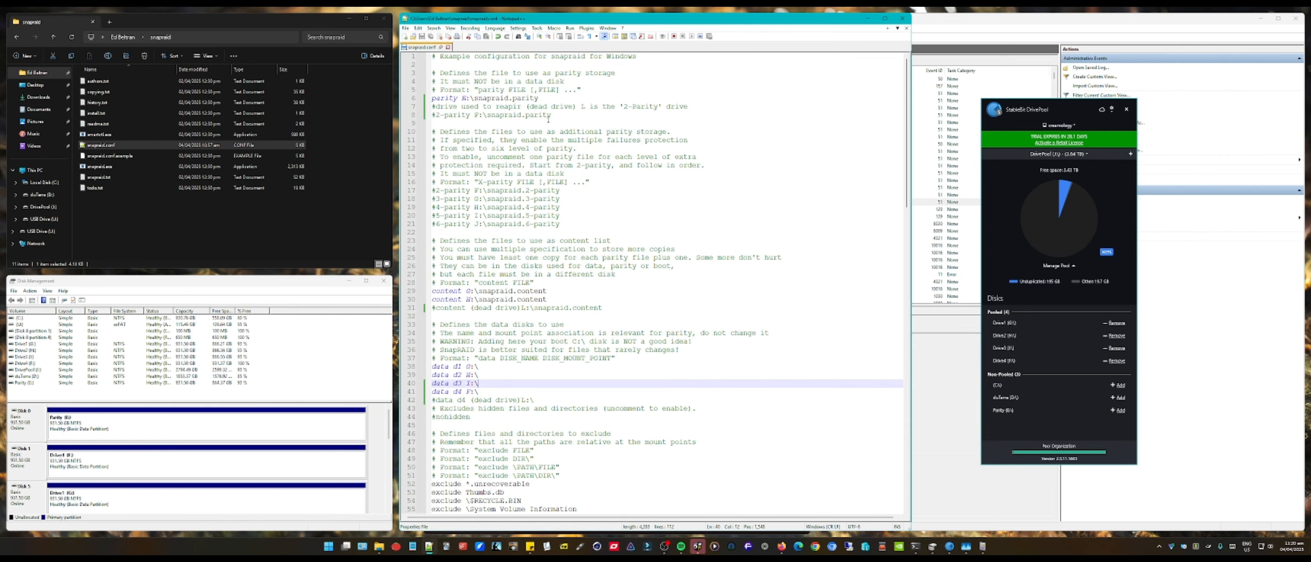
Examine the commented 2-parity line, the commented dead-drive d4 entry and the active data d4 entry in snapraid.conf.
drag(437, 115, 480, 116)
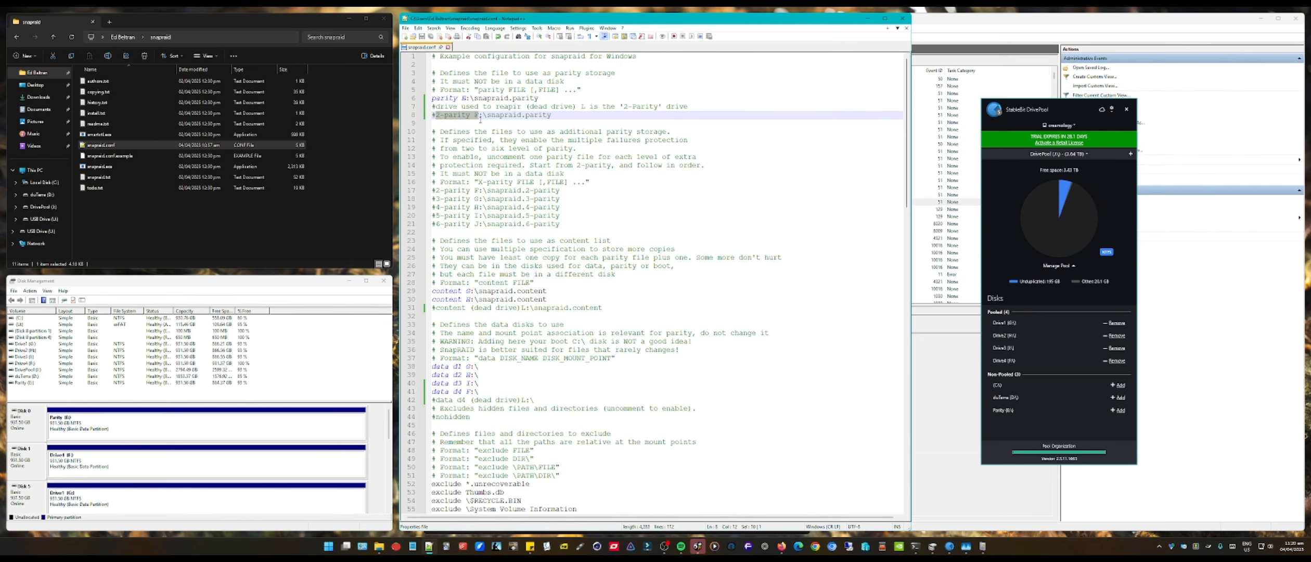
click(520, 123)
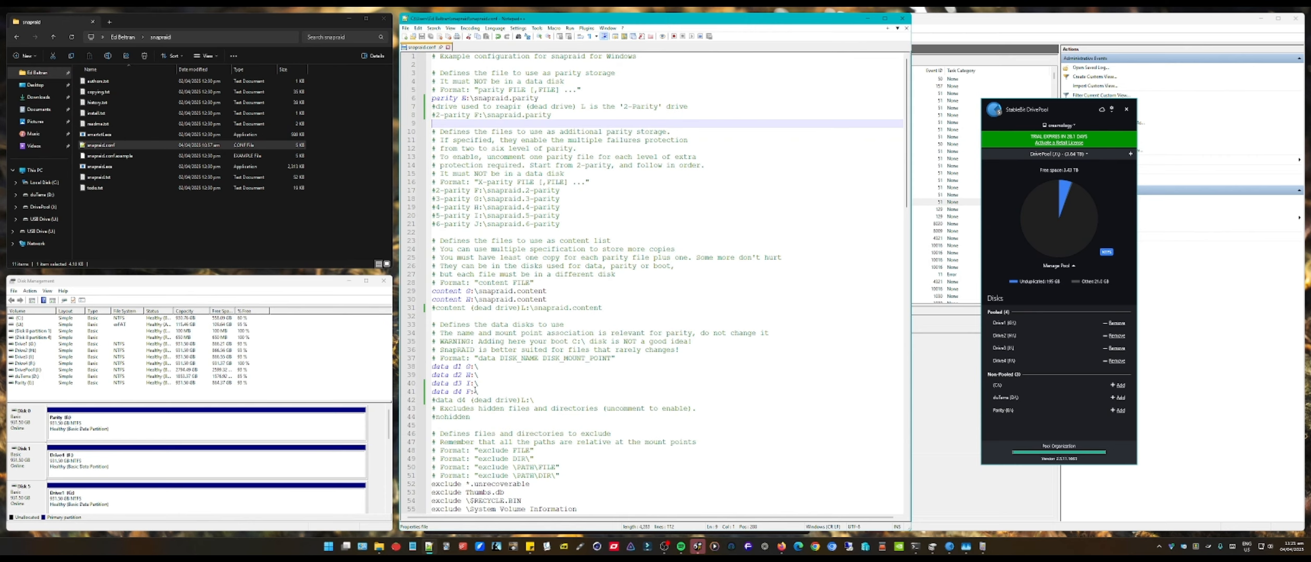
drag(479, 400, 522, 402)
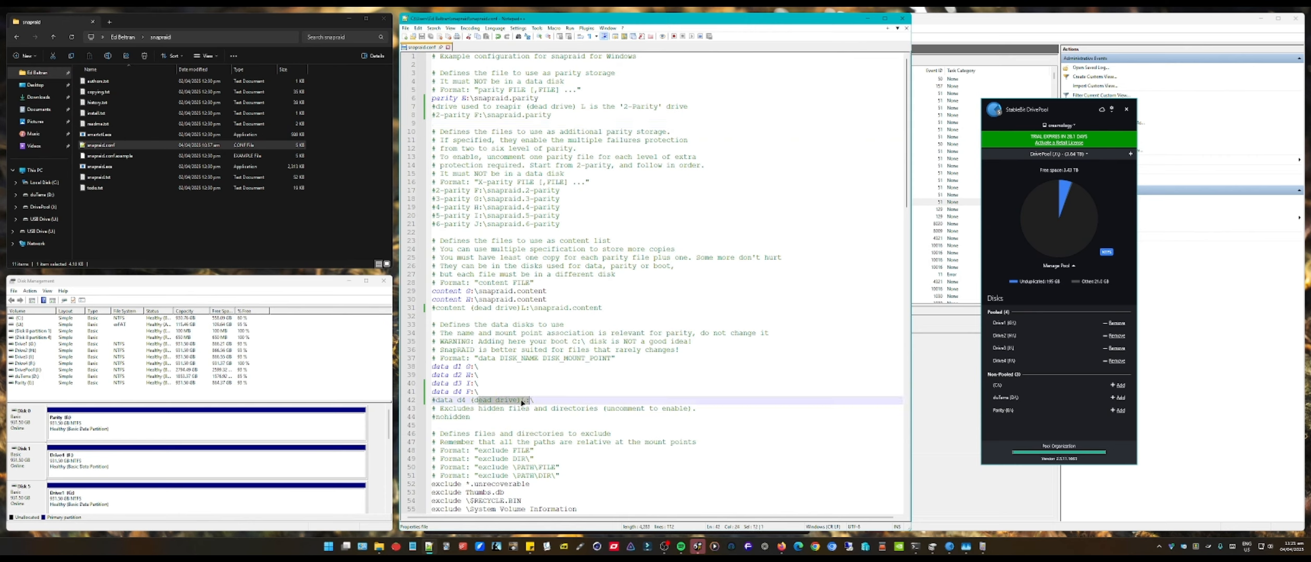
drag(432, 392, 474, 393)
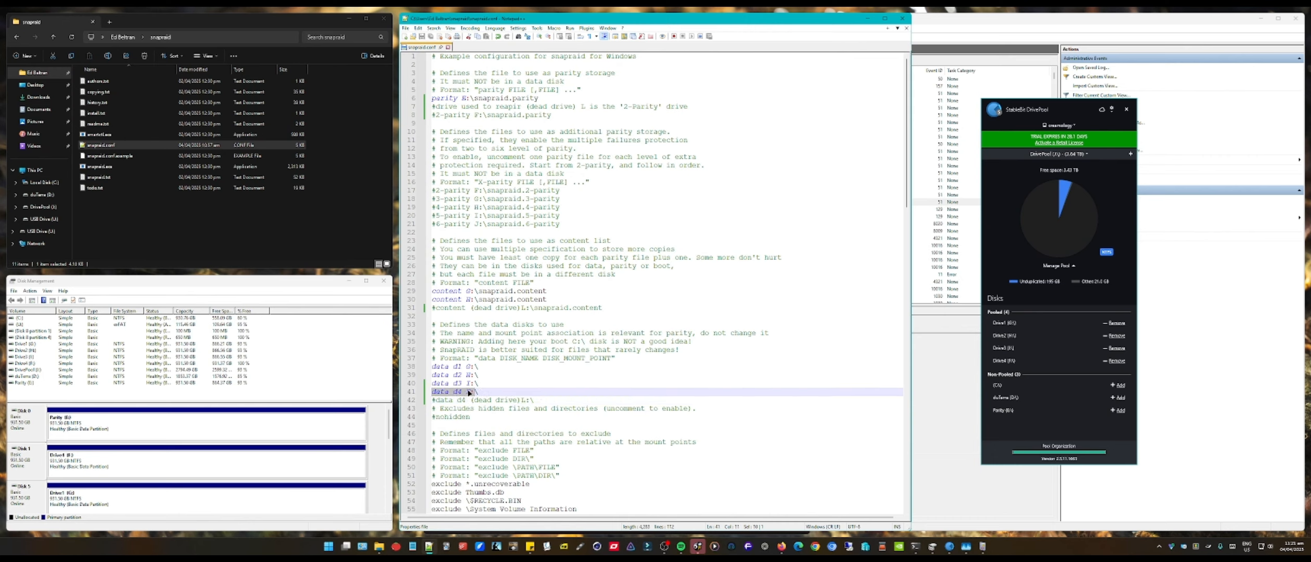
Highlight the commented 2-parity entry in snapraid.conf and check the running snapraid output in the terminal.
drag(436, 116, 484, 116)
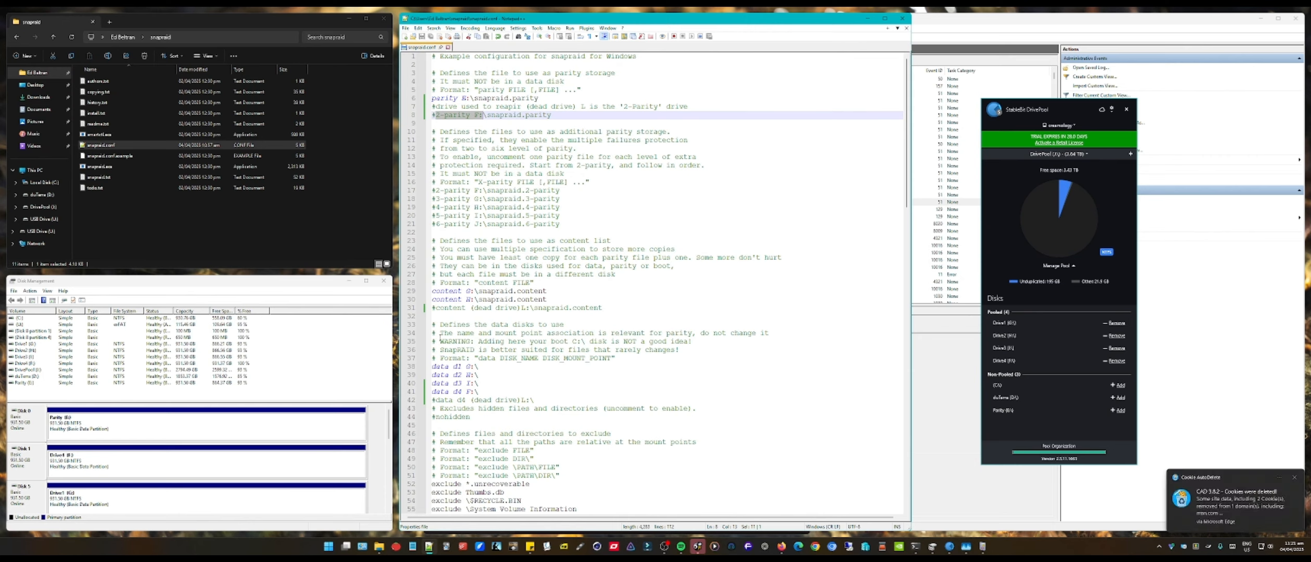
drag(439, 338, 671, 167)
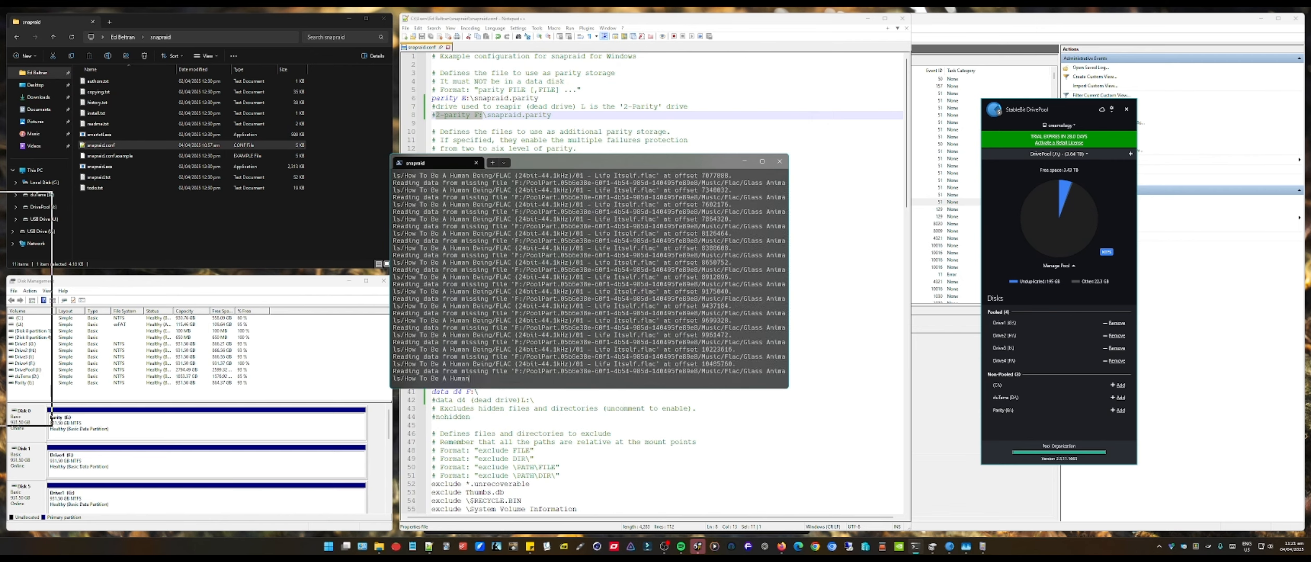
drag(0, 204, 0, 187)
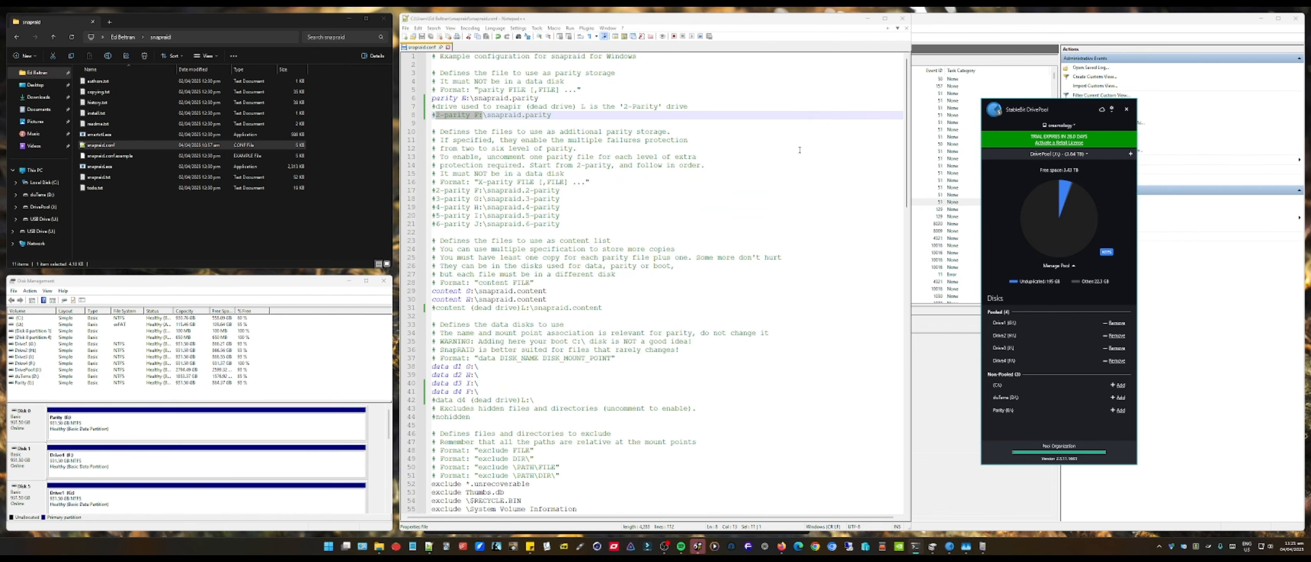
Minimize snapraid.conf, move the DrivePool window over File Explorer and Disk Management, and display Event Viewer's Administrative Events.
click(867, 18)
drag(1057, 110, 266, 112)
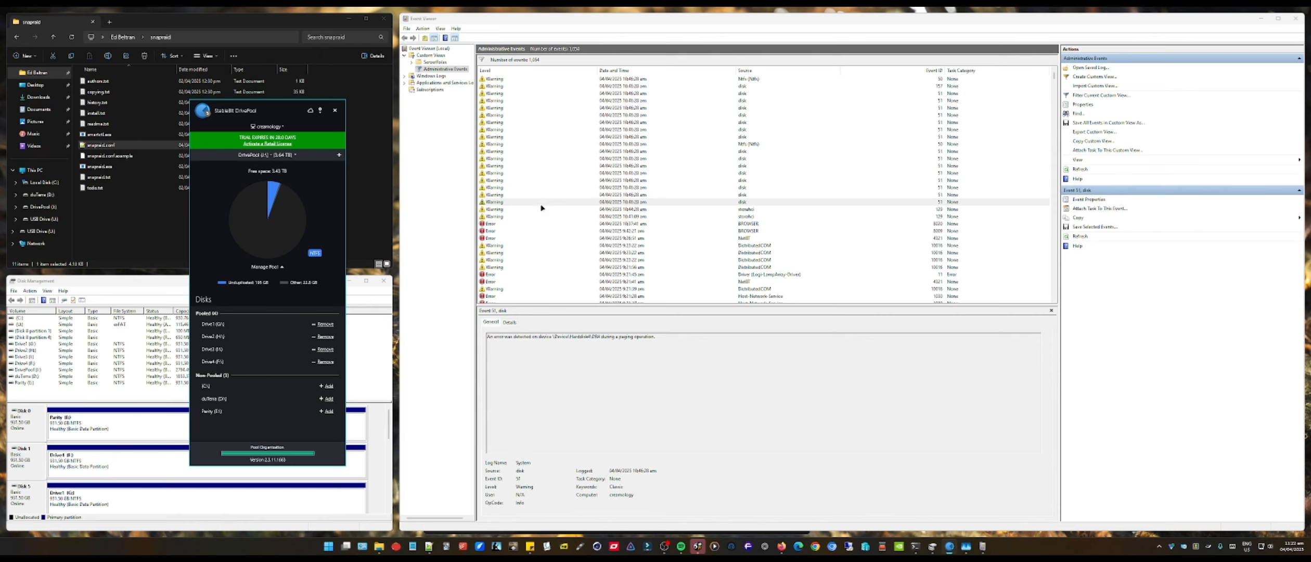
click(422, 49)
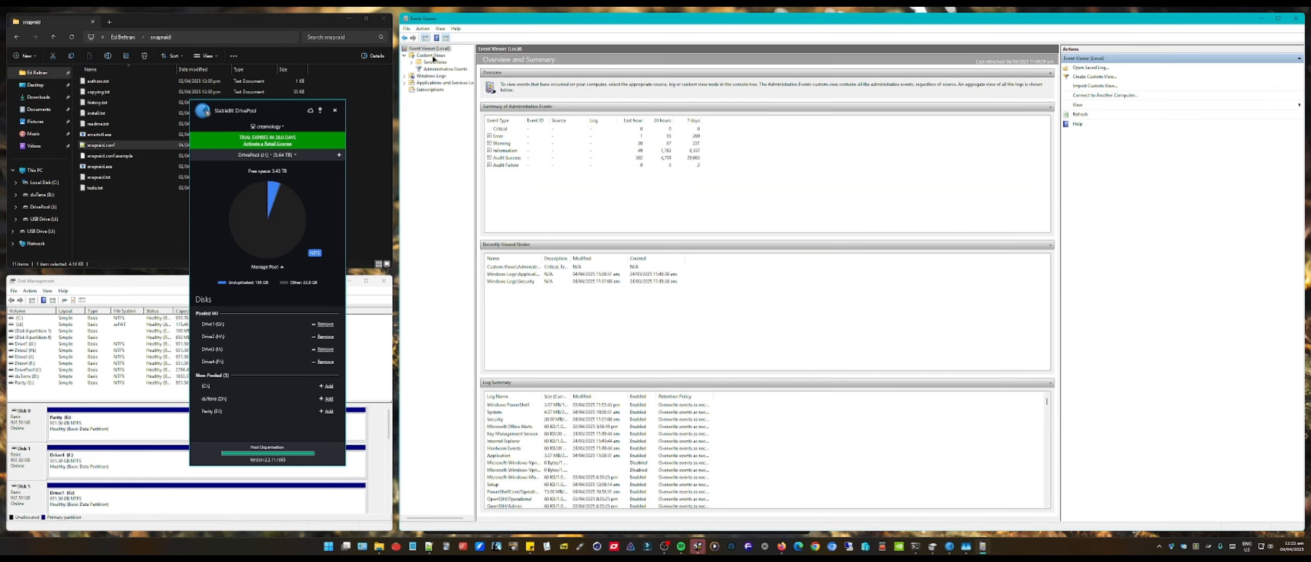
click(435, 56)
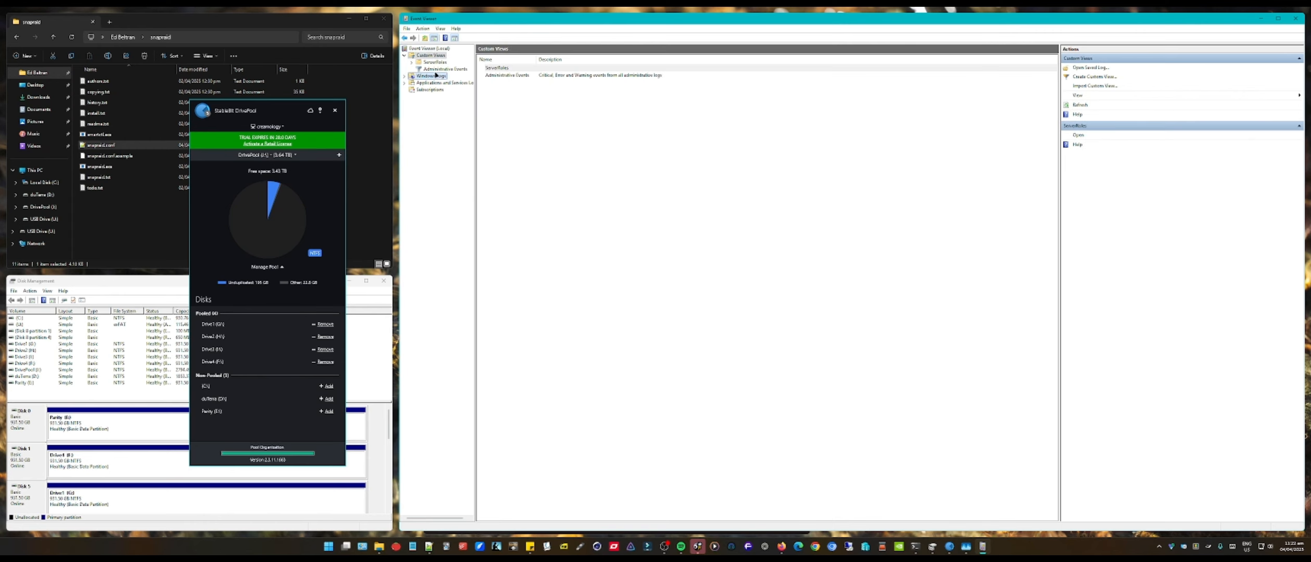
click(438, 70)
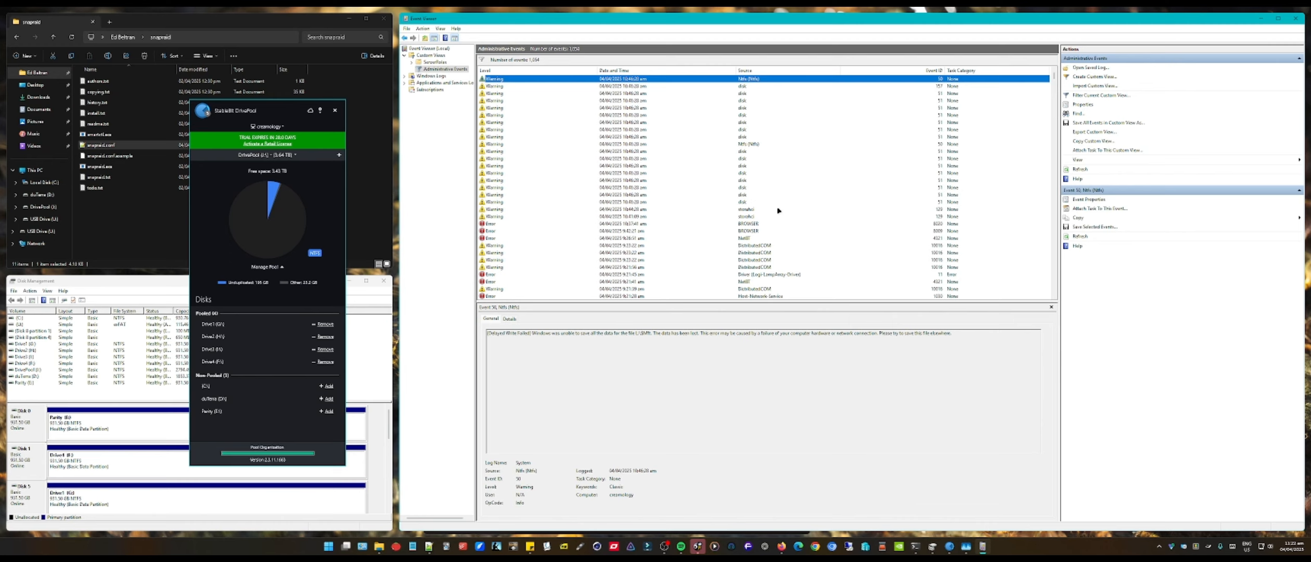
Examine the older disk warnings in Administrative Events, up to the Ntfs warning in the middle of the series.
click(729, 202)
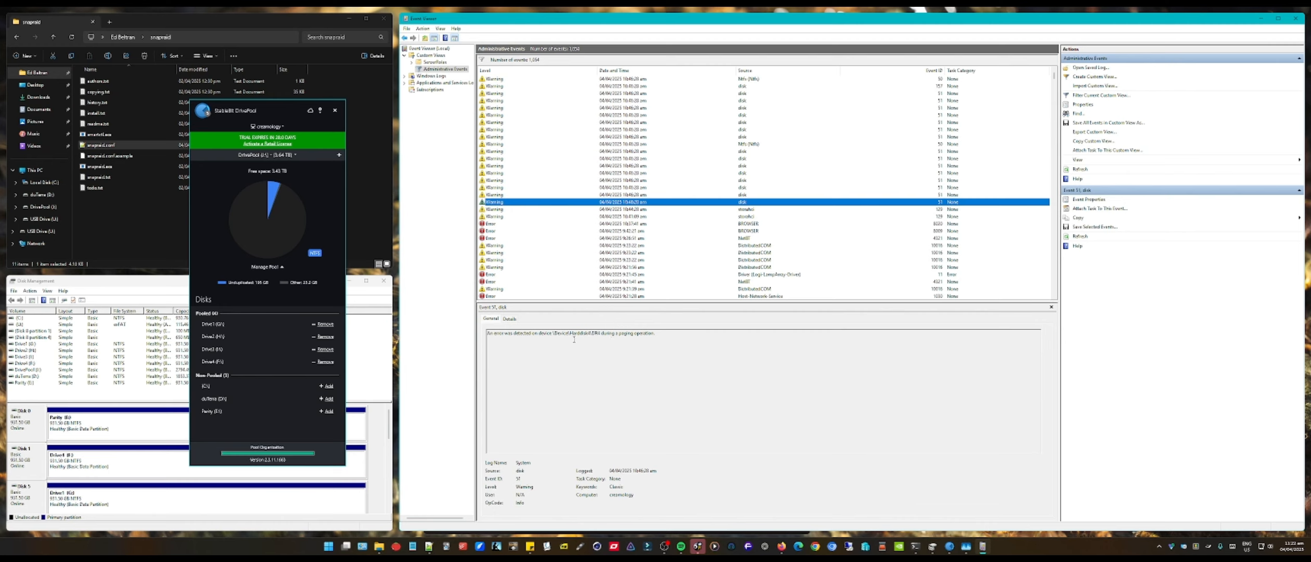
click(725, 187)
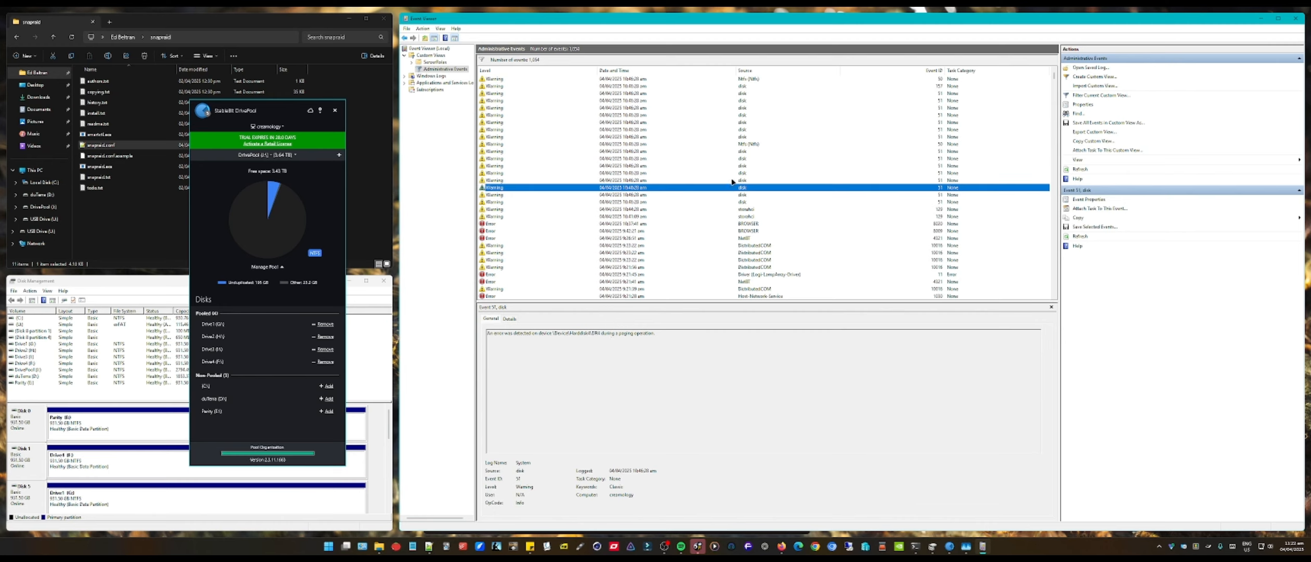
click(738, 173)
click(741, 160)
click(743, 150)
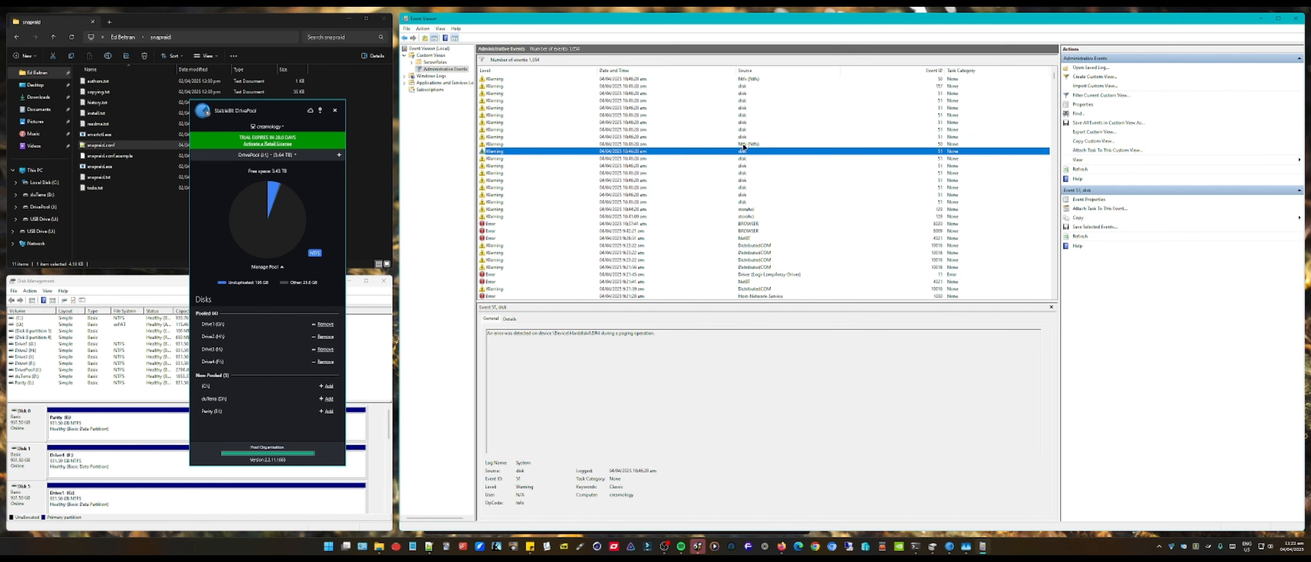
click(742, 145)
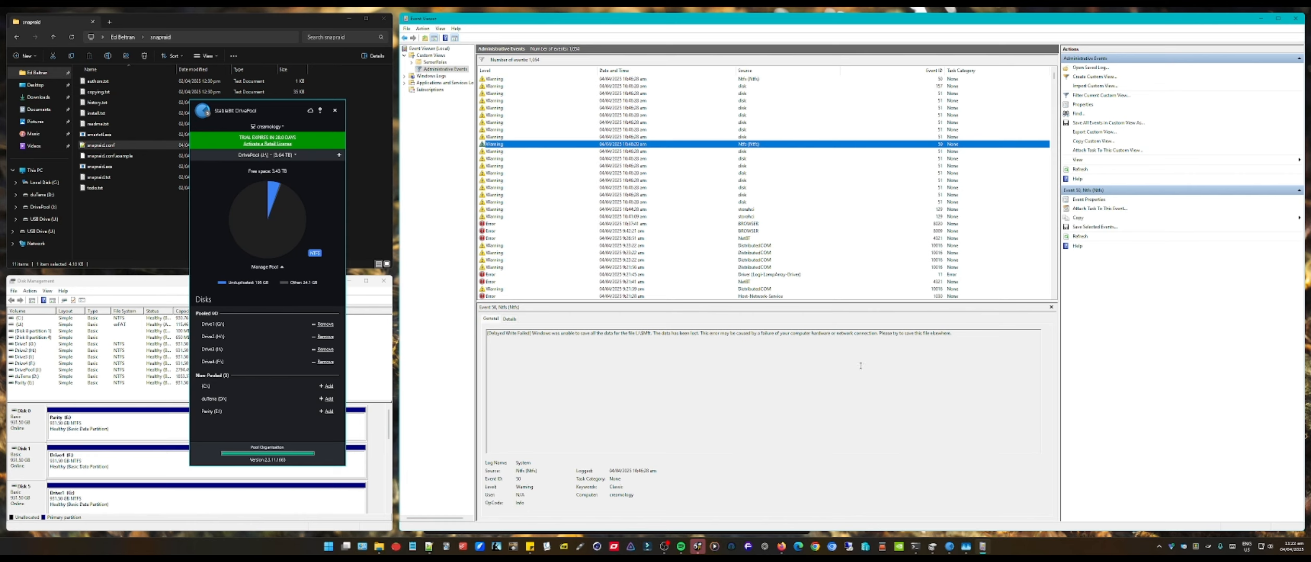
Examine the remaining disk and Ntfs warnings up to the newest event, and close Event Viewer.
click(749, 137)
click(757, 130)
click(760, 122)
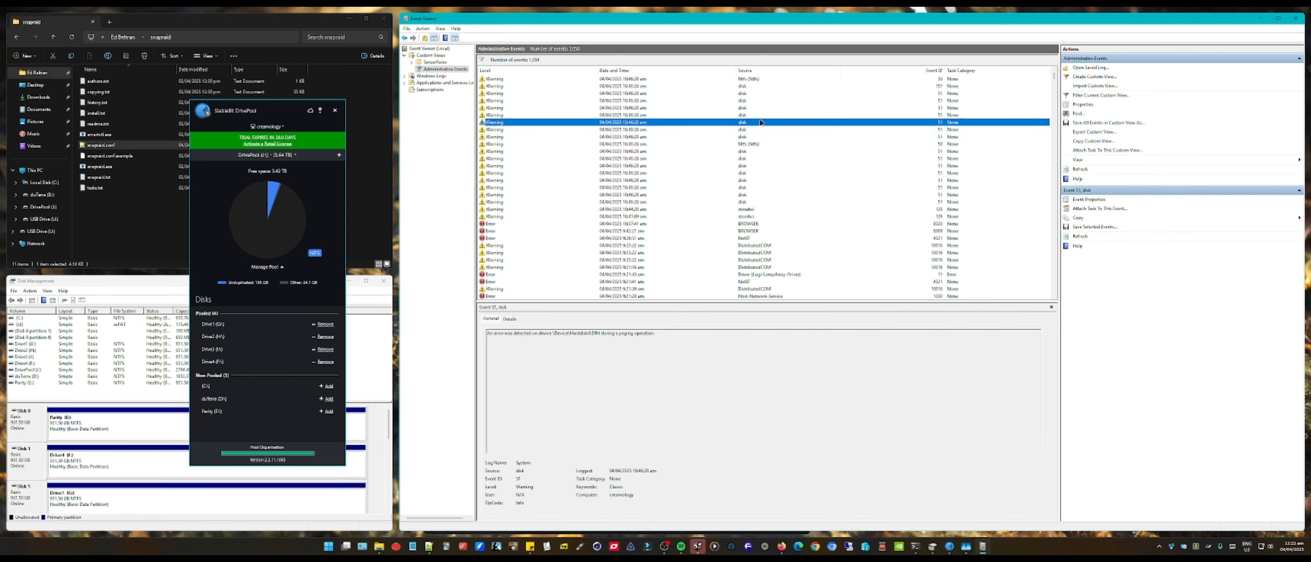
click(761, 114)
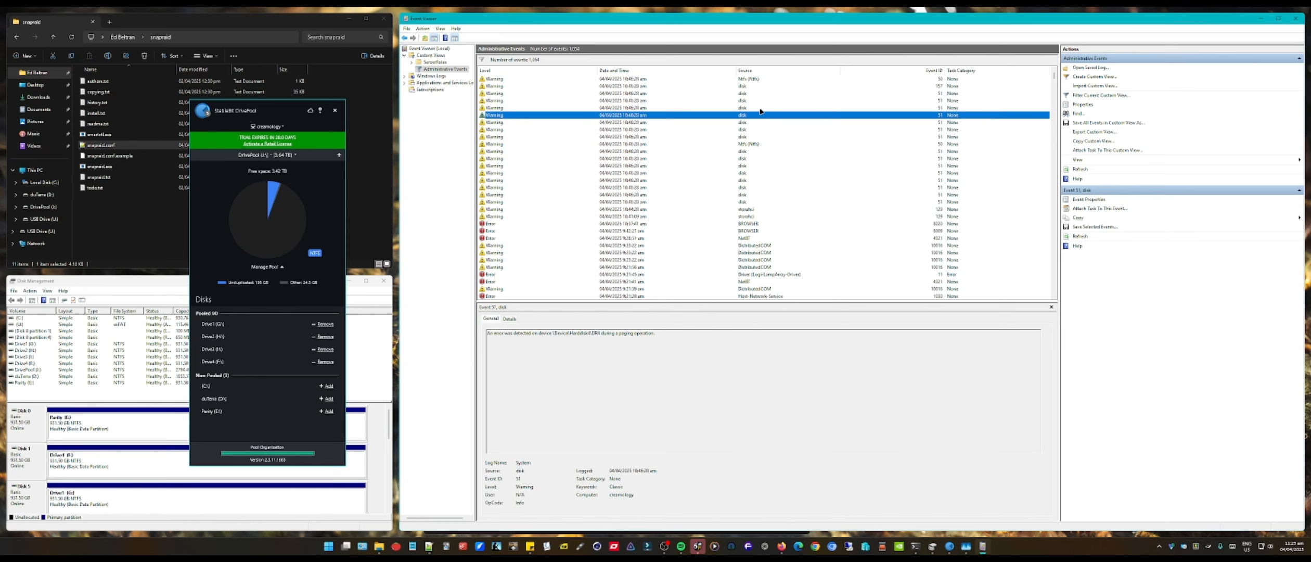
click(759, 107)
click(757, 100)
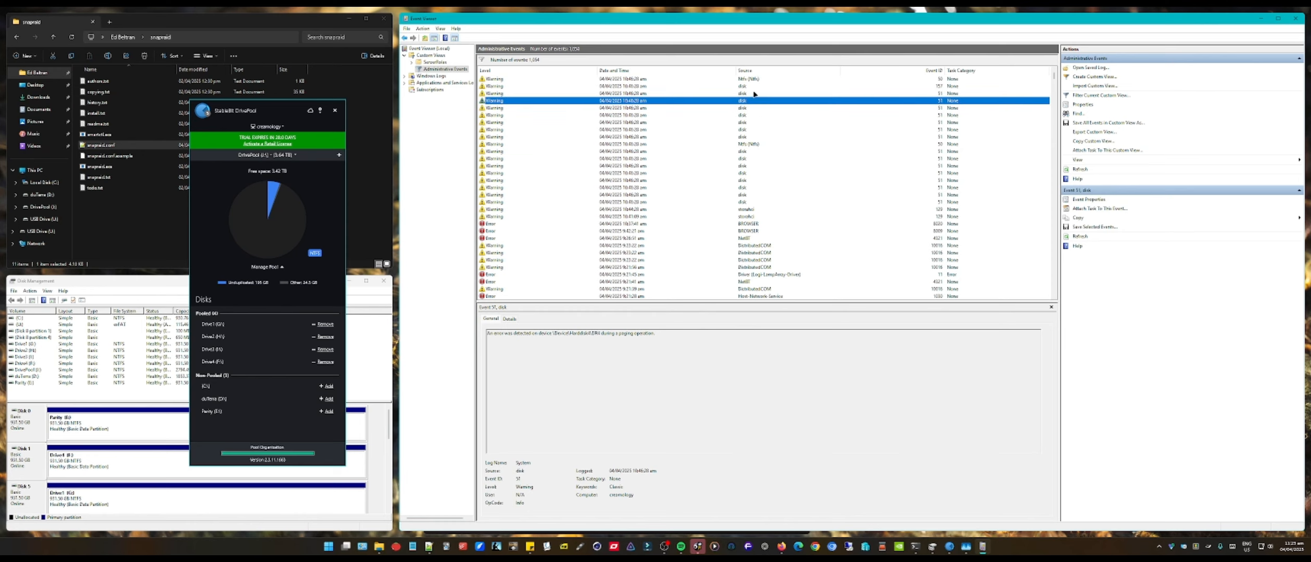
click(754, 93)
click(754, 86)
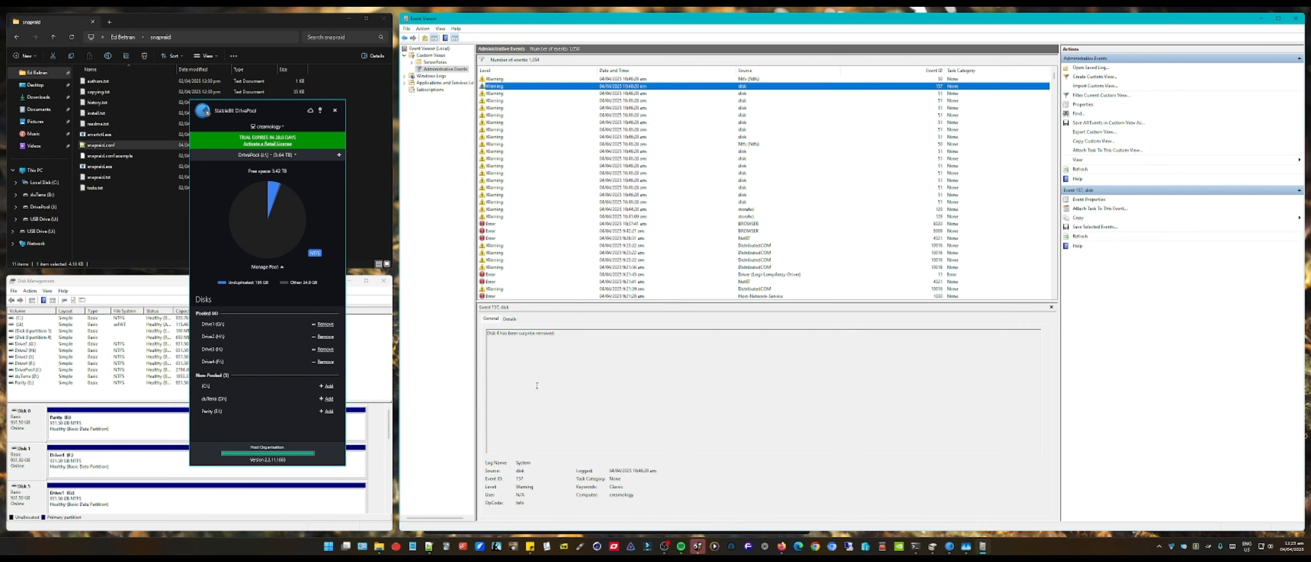
click(680, 79)
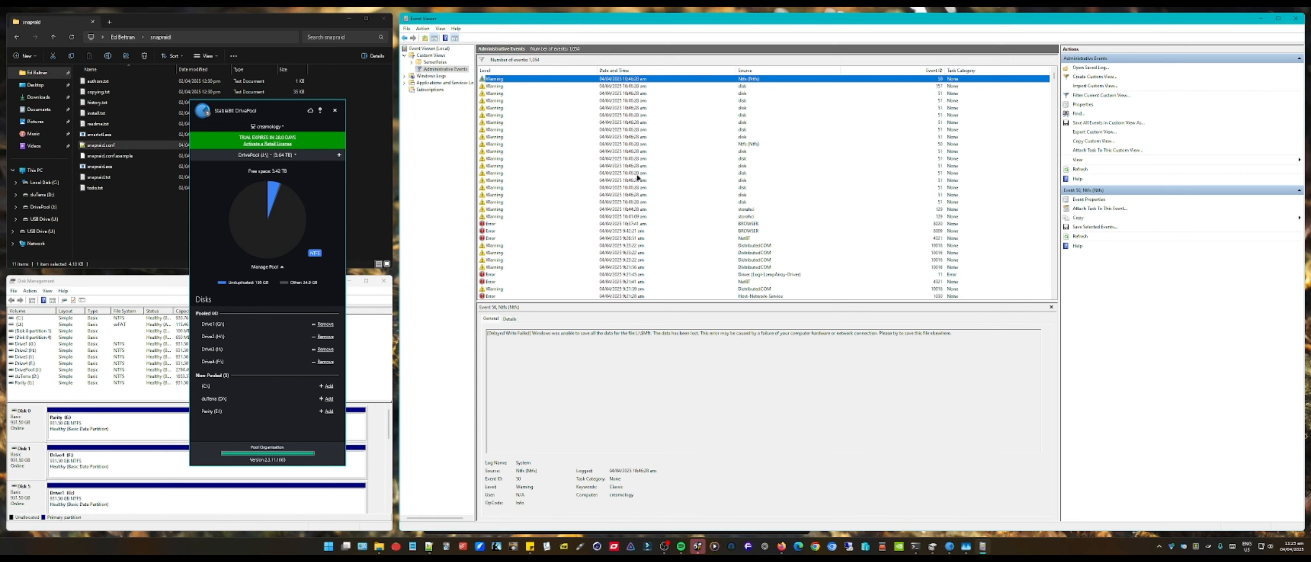
click(1295, 18)
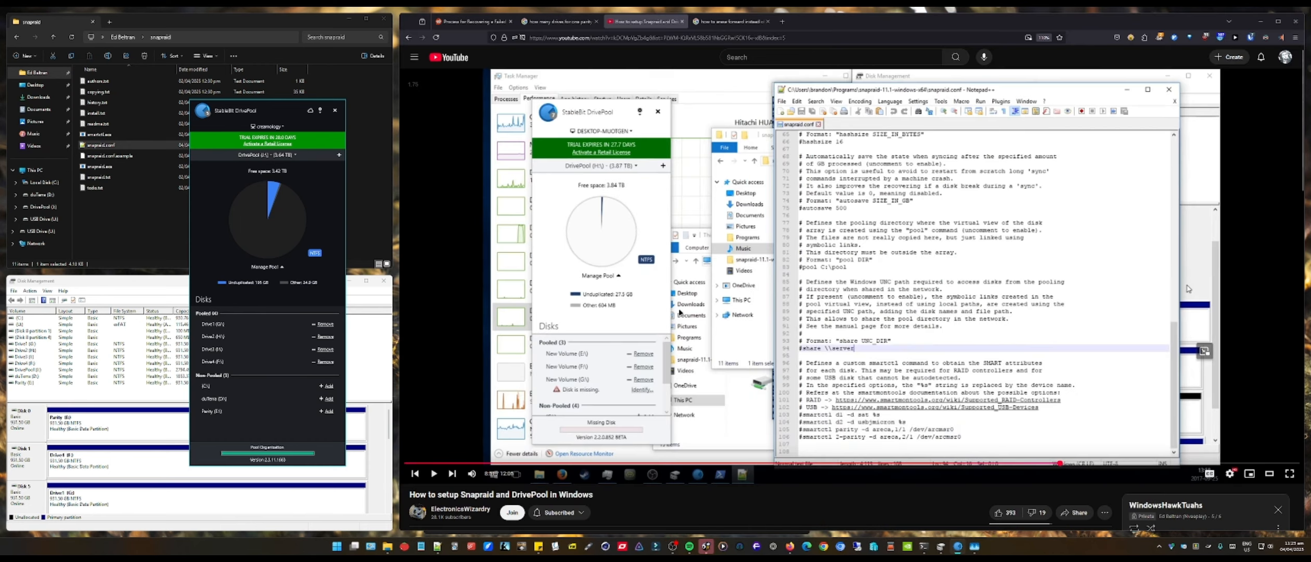
Find the point in the YouTube video "How to setup Snapraid and DrivePool in Windows" where Disk 5's G: volume is selected, and pause.
click(877, 428)
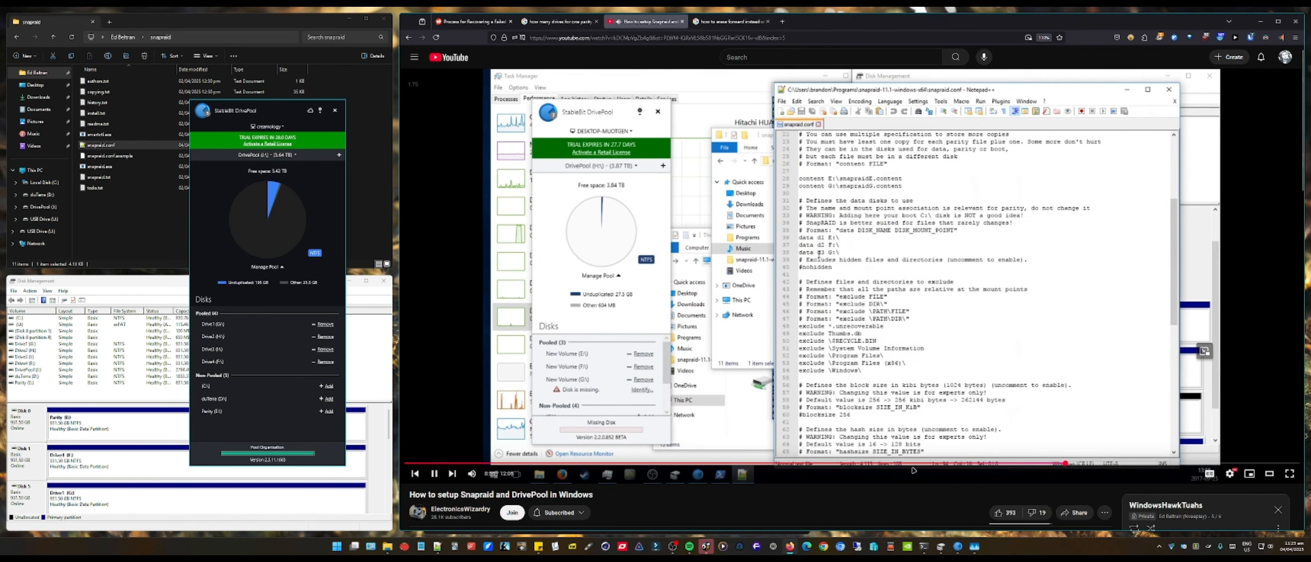
click(1035, 463)
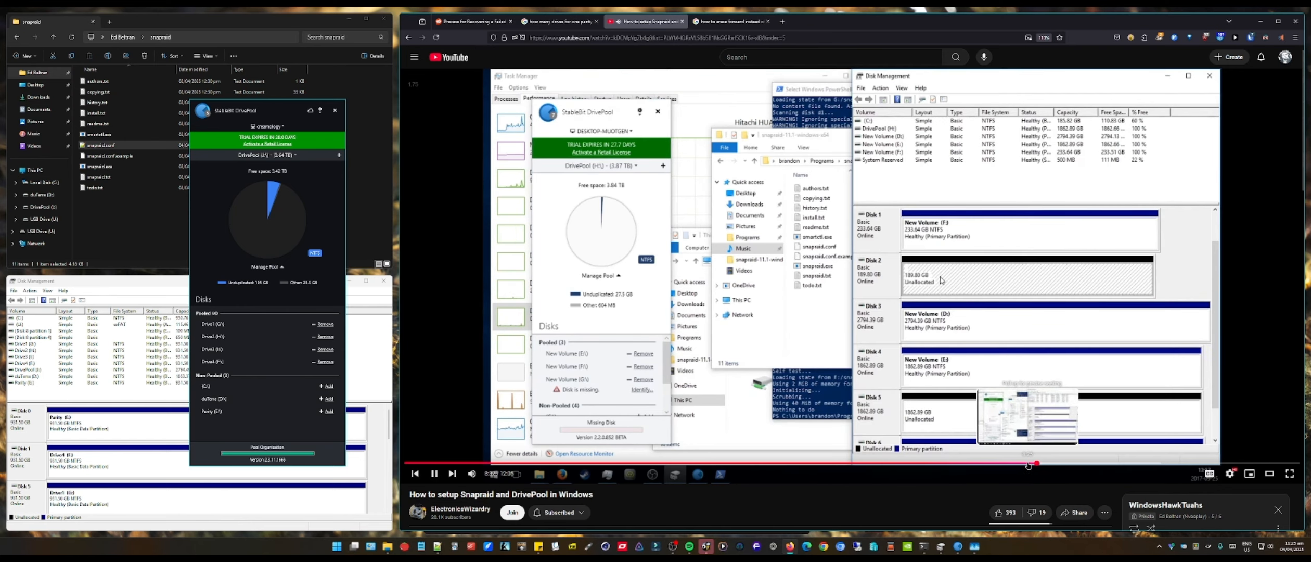
click(1018, 464)
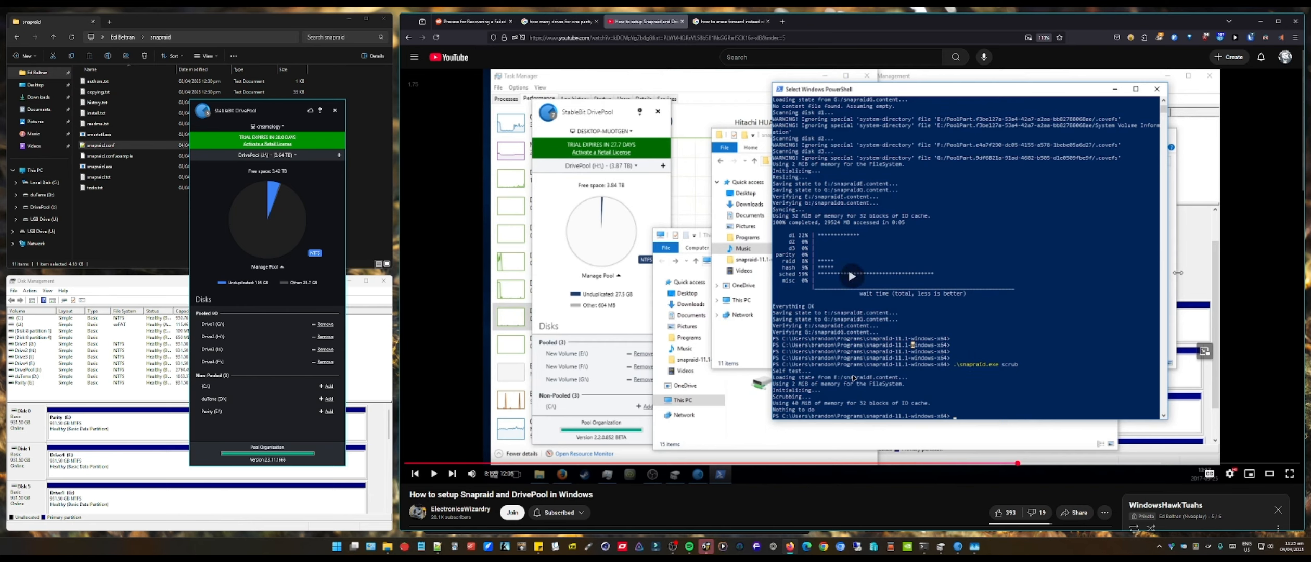
click(852, 275)
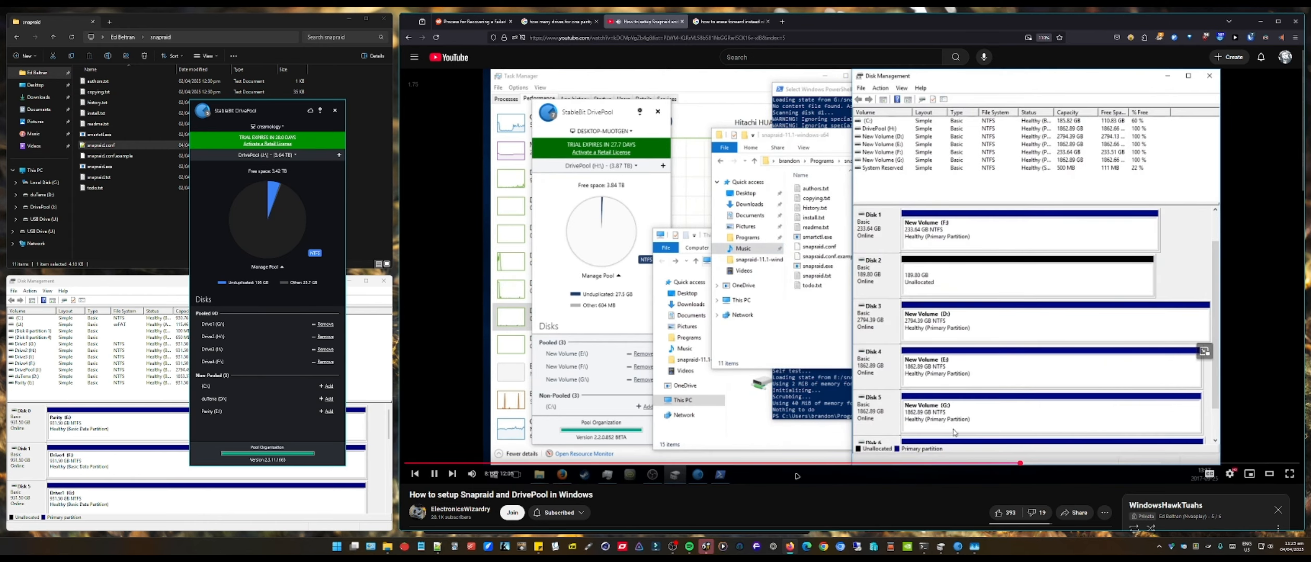
click(727, 397)
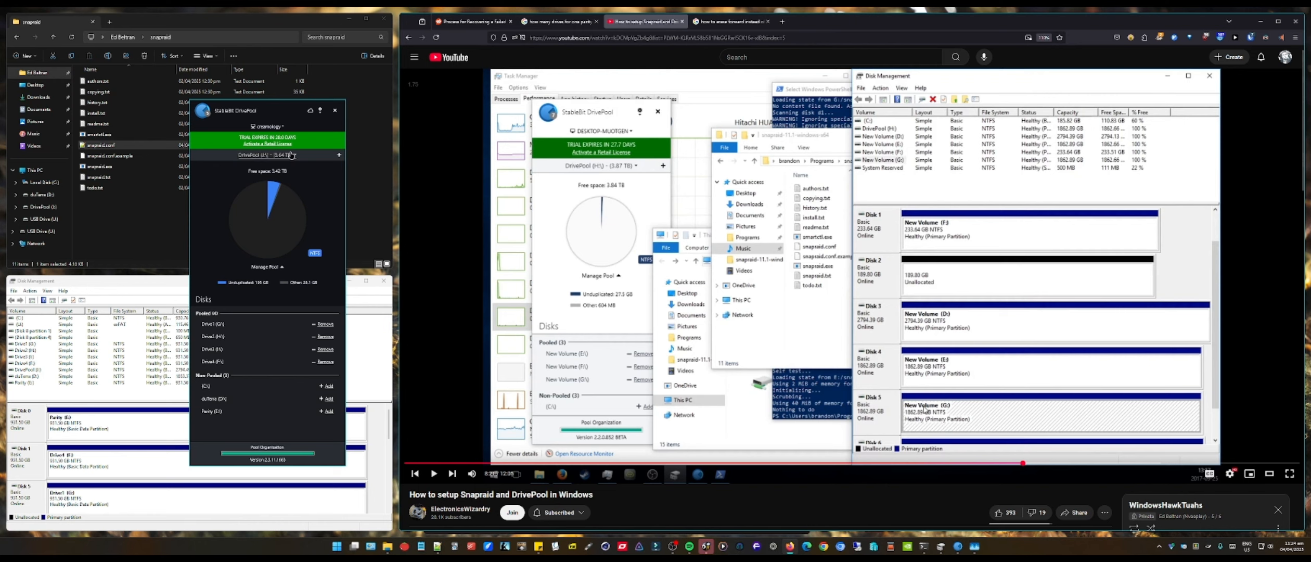
Move the DrivePool window slightly lower, and play the tutorial through the deletion of Disk 5's volume, pausing on the missing disk.
drag(265, 110, 274, 133)
click(960, 359)
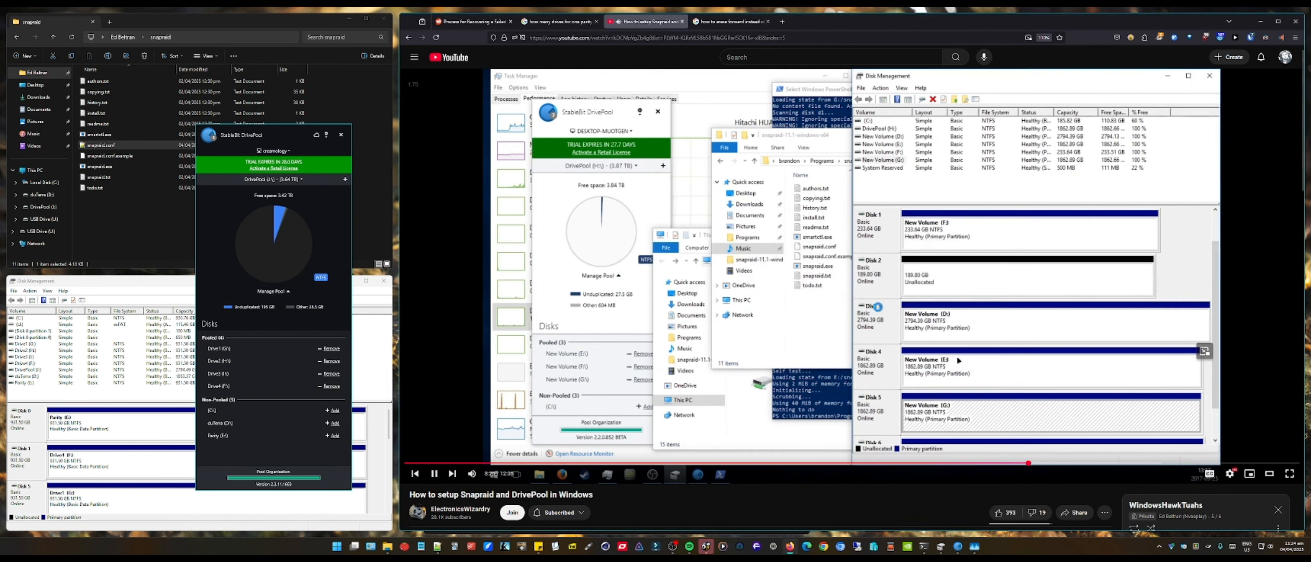
click(747, 339)
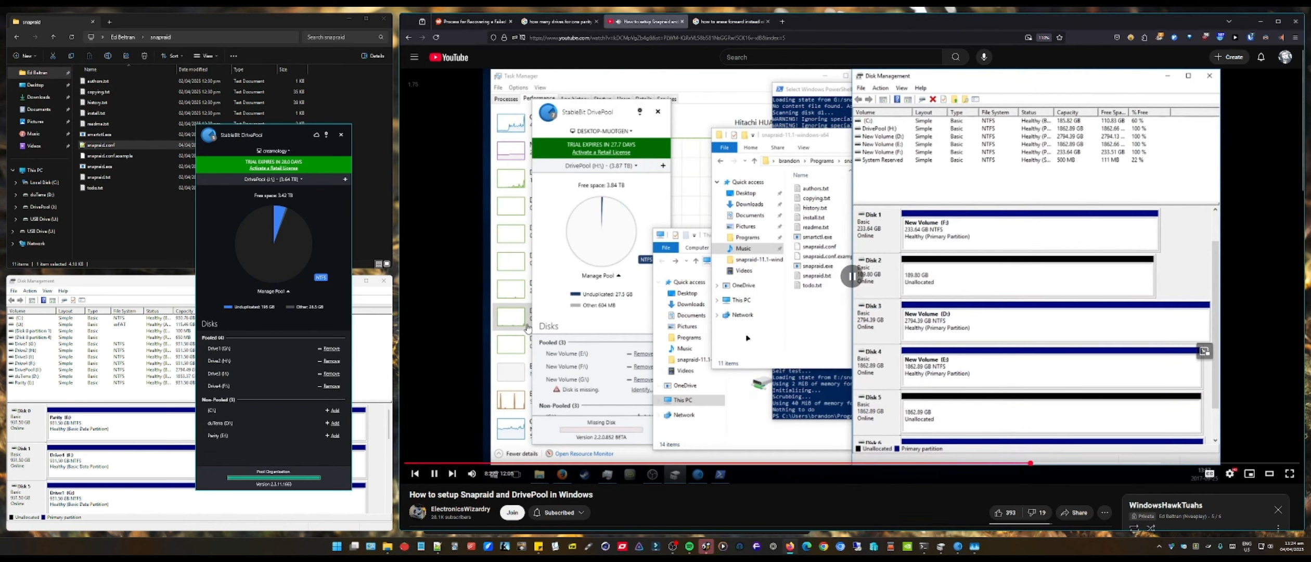
click(438, 86)
click(439, 85)
click(438, 86)
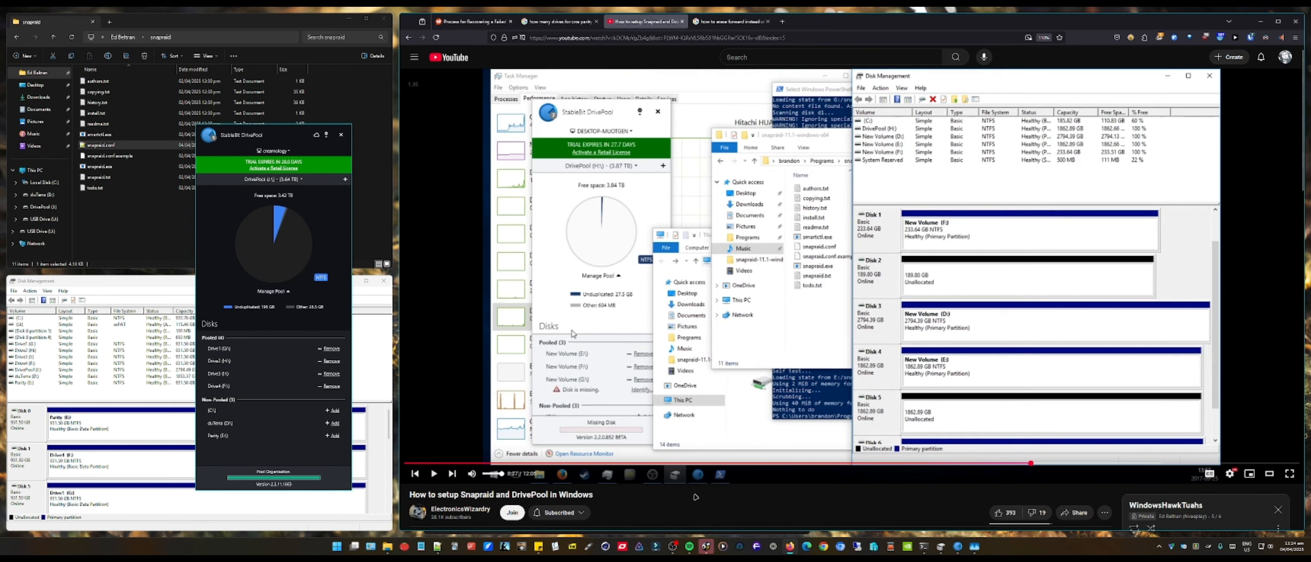
Play the tutorial to its snapraid.conf editing scene, pause it, and switch to the local snapraid.conf in Notepad++ for comparison.
click(744, 368)
drag(268, 134, 291, 139)
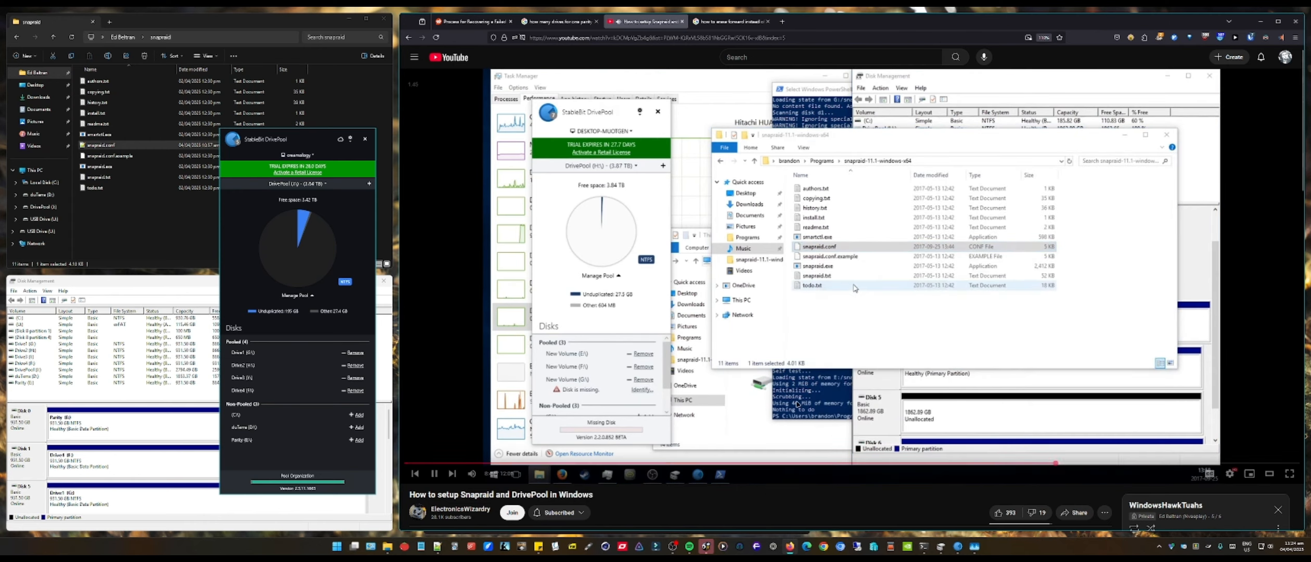
click(790, 321)
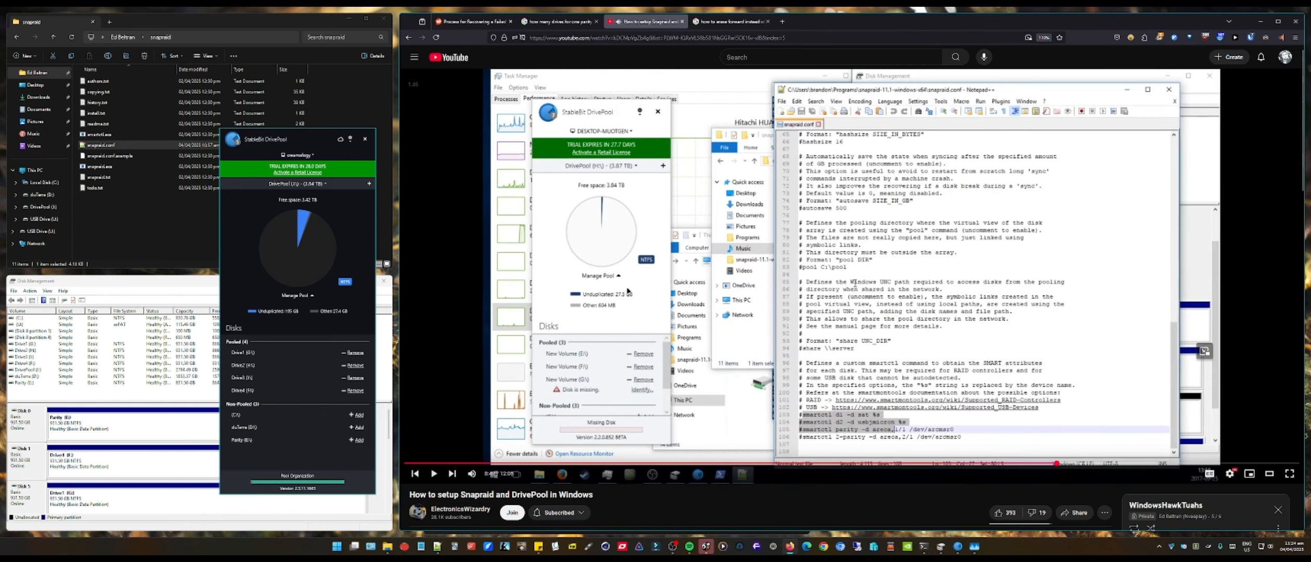
key(alt+Tab)
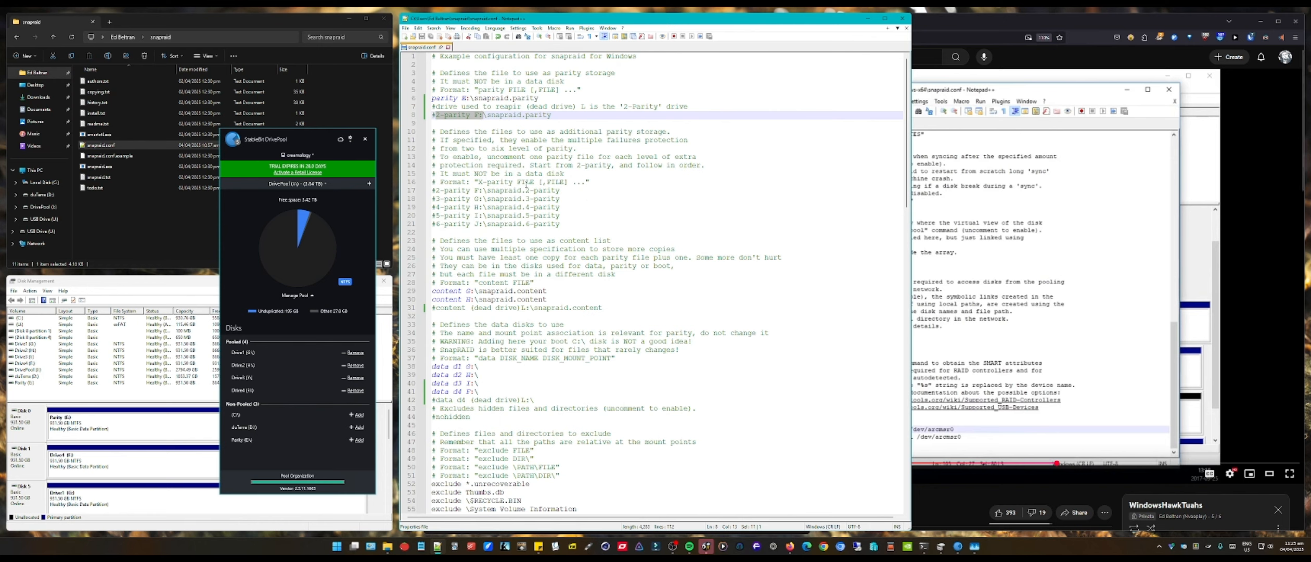
Return to the YouTube tutorial in the browser and find the point where the snapraid.exe fix command for d3 is entered.
click(928, 508)
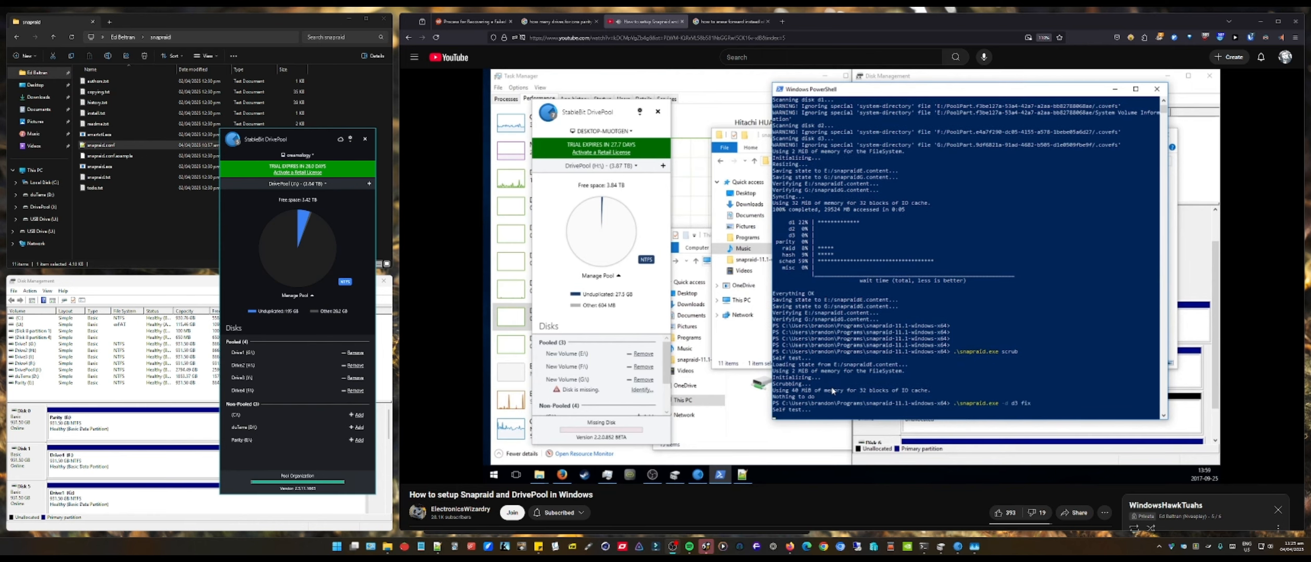
click(543, 352)
key(space)
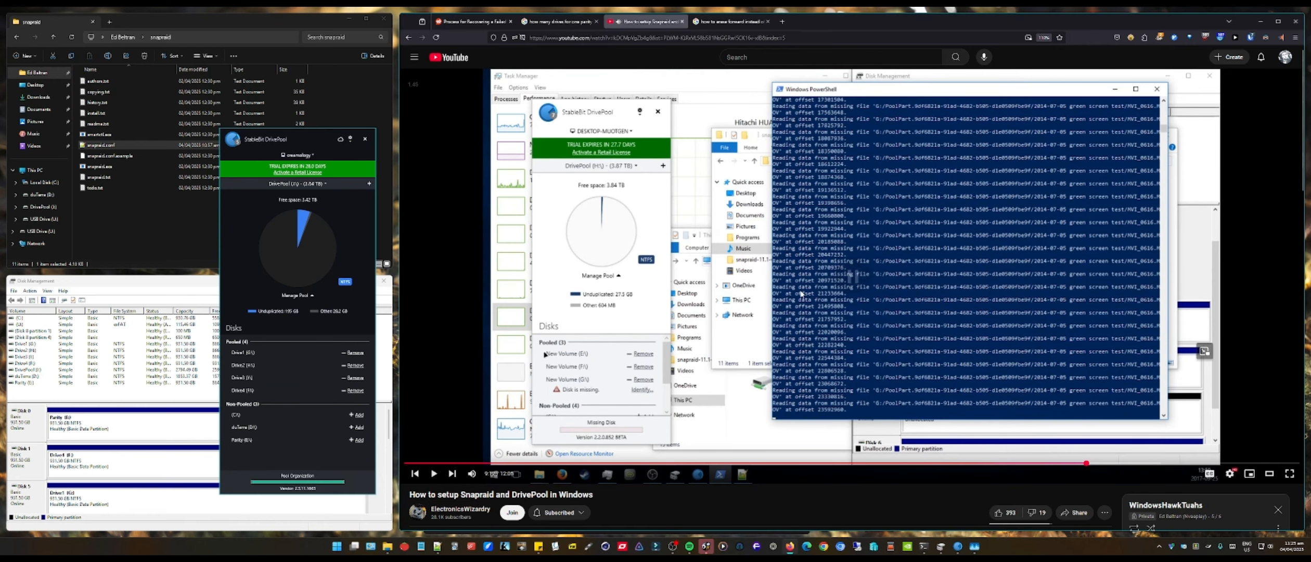
key(Left)
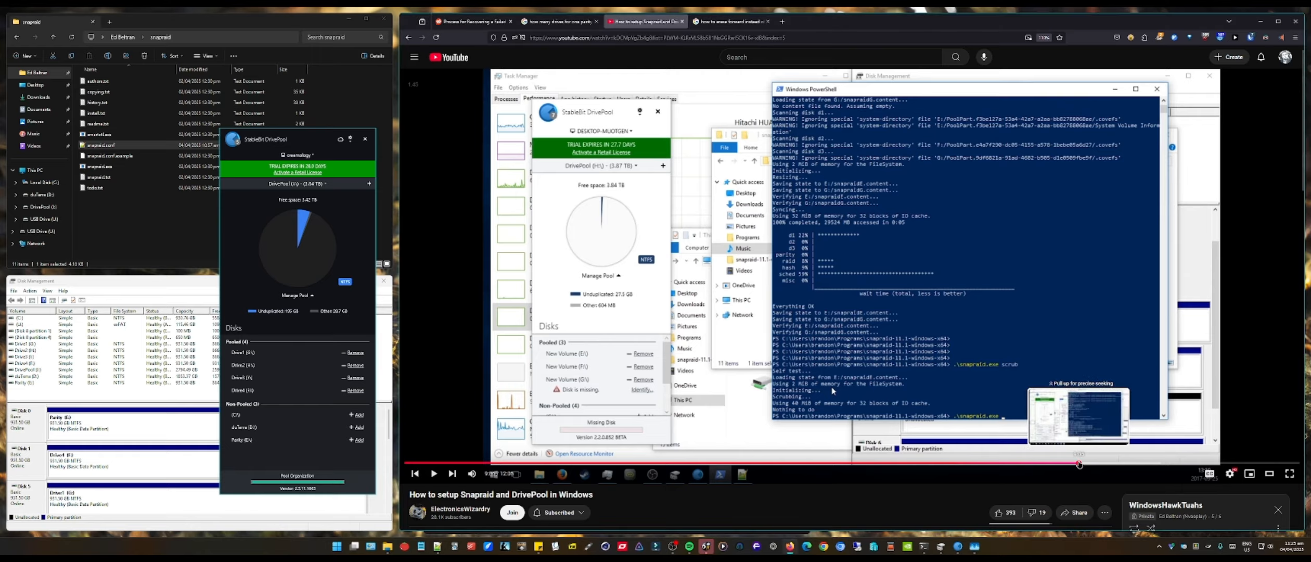
drag(1078, 462, 1083, 462)
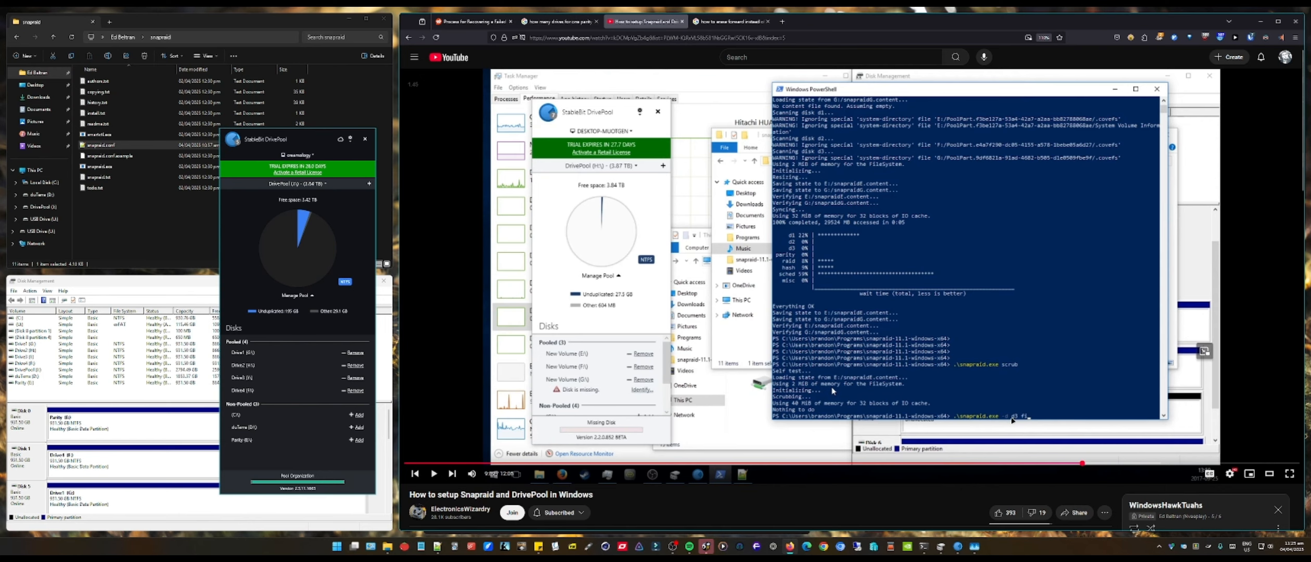
Rewind the tutorial to the scene with Disk 5's volume deleted, and switch to snapraid.conf in Notepad++.
mouse_move(1012, 463)
mouse_down()
mouse_move(931, 464)
mouse_move(1025, 467)
mouse_up()
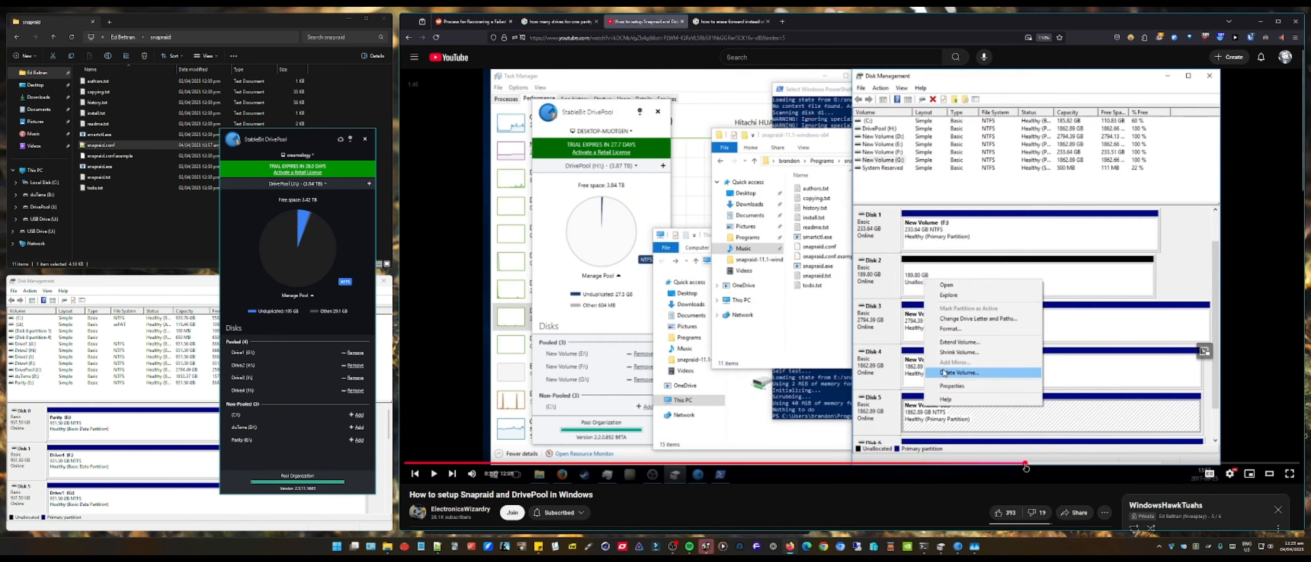
click(1036, 464)
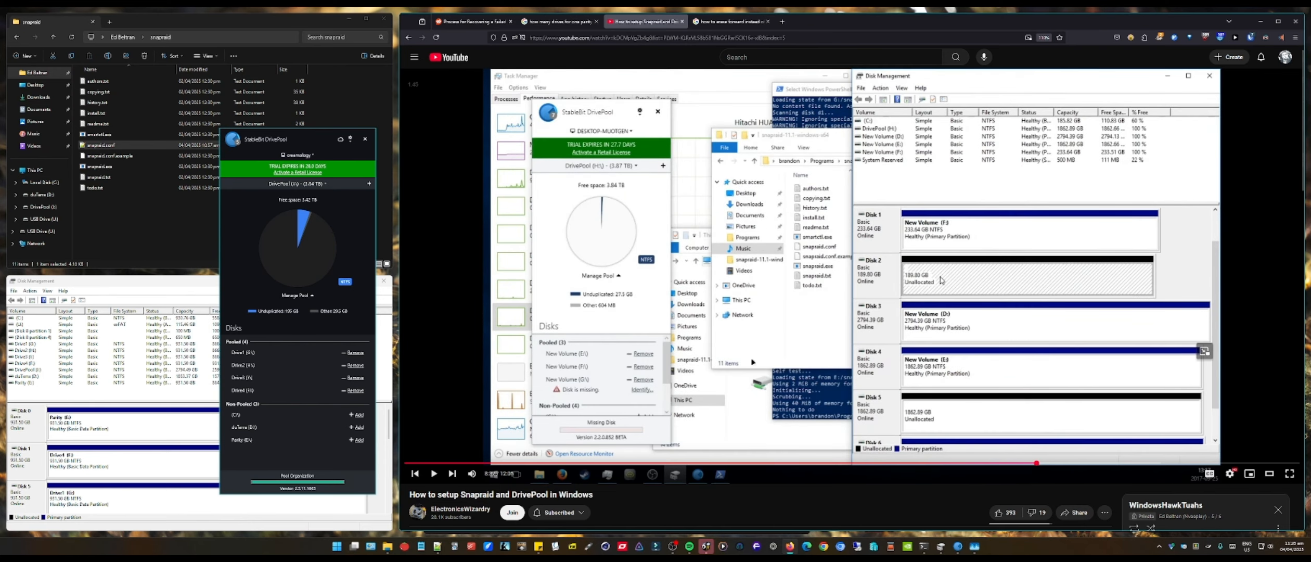
click(437, 545)
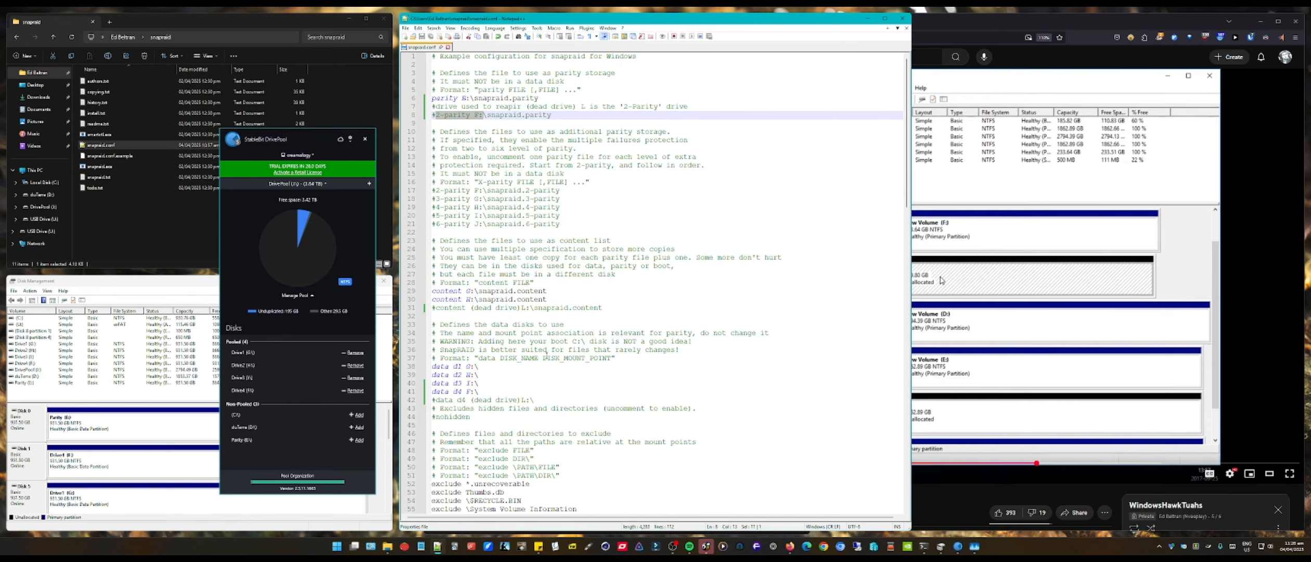
Highlight the d4 name and its F: mount point in the active data disk entries of snapraid.conf.
click(467, 391)
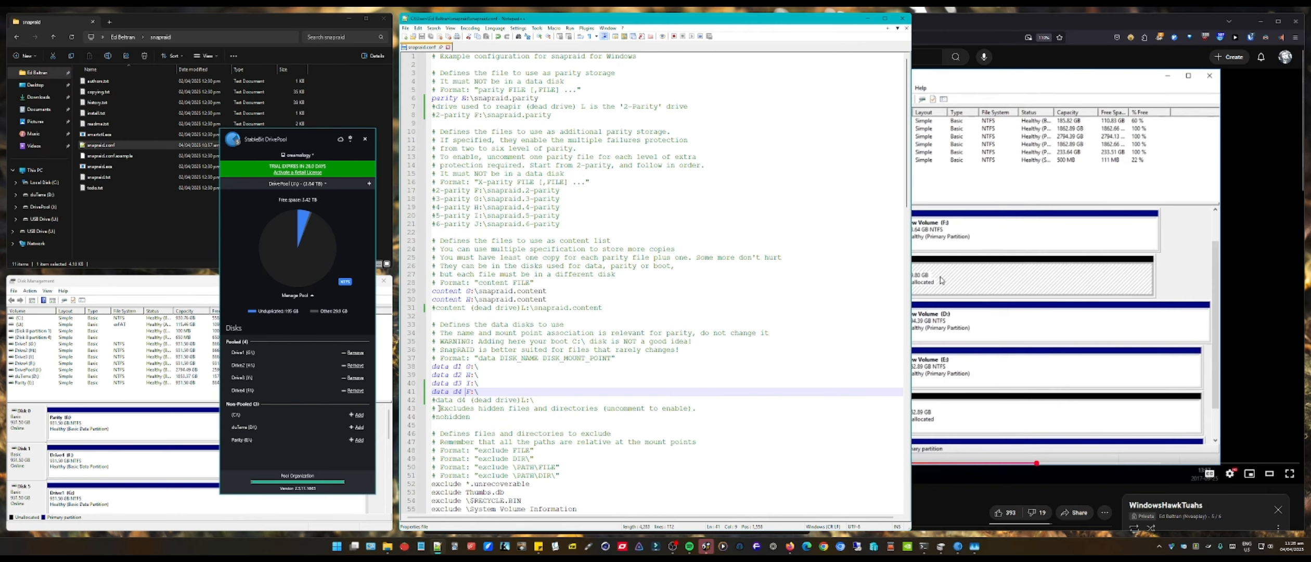
double_click(455, 391)
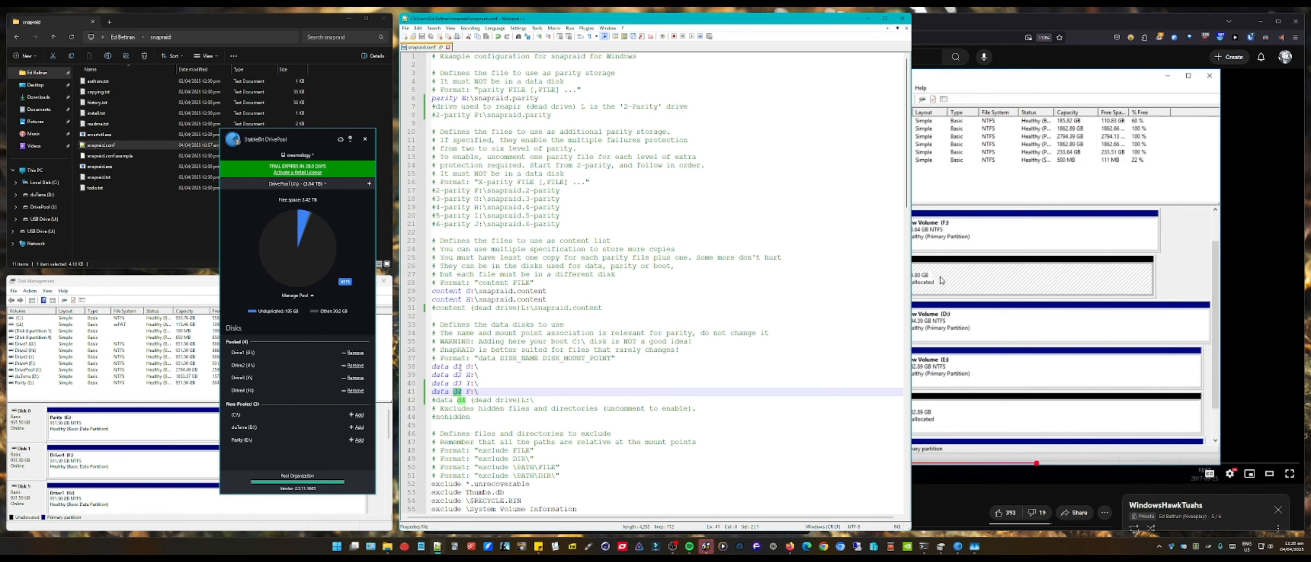
drag(467, 391, 474, 391)
Enter ./snapraid.exe -d d4 fix in a new terminal without running it, and bring up the running fix output for comparison.
click(940, 281)
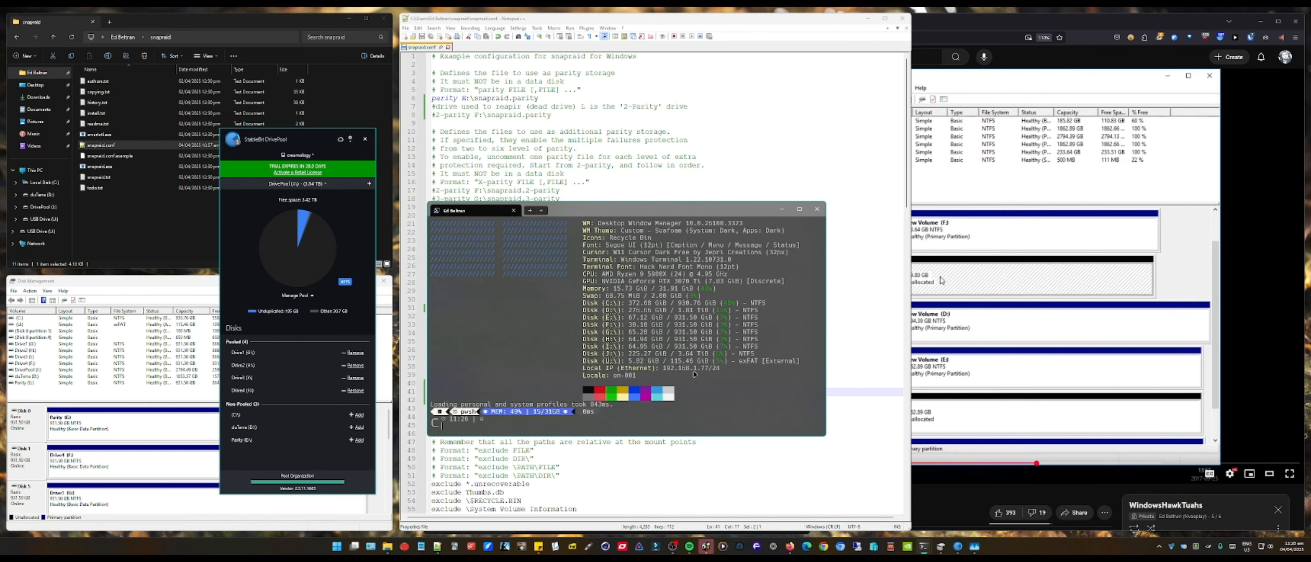
text(./snapraid.exe -d d4 fix)
drag(647, 210, 783, 271)
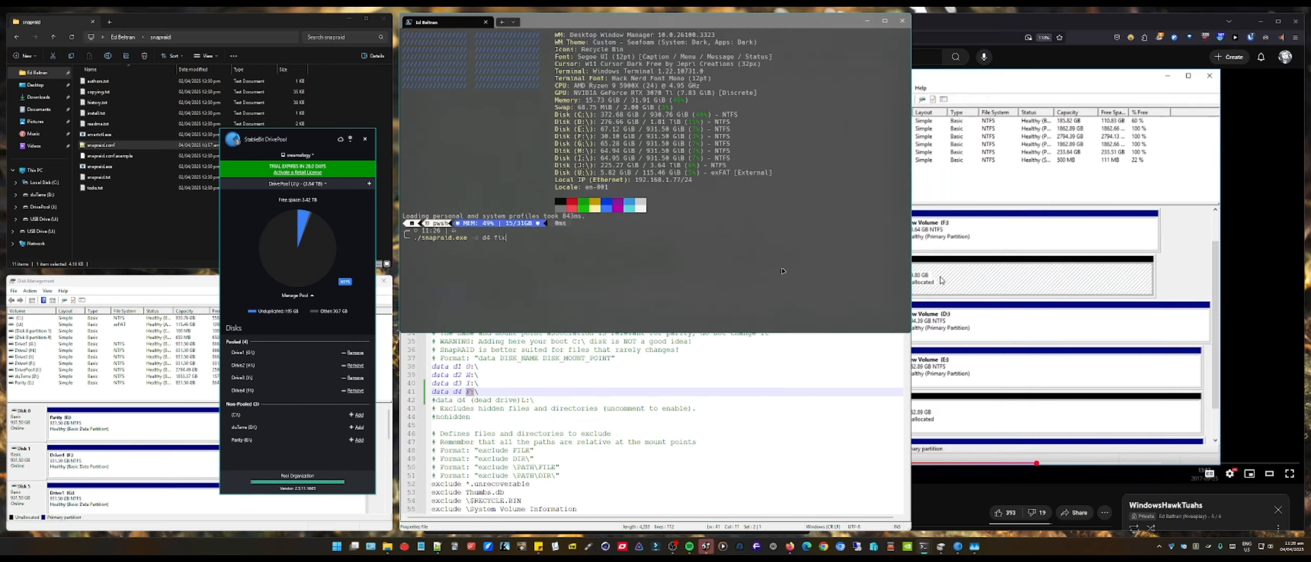
scroll(559, 269, up, 3)
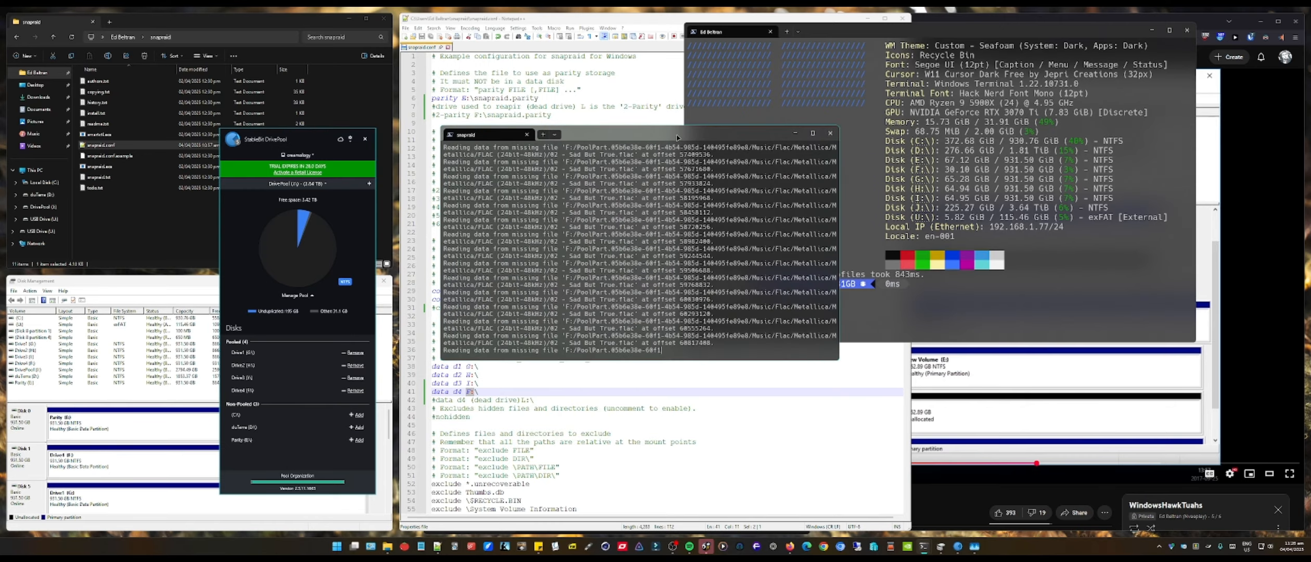
drag(677, 136, 666, 134)
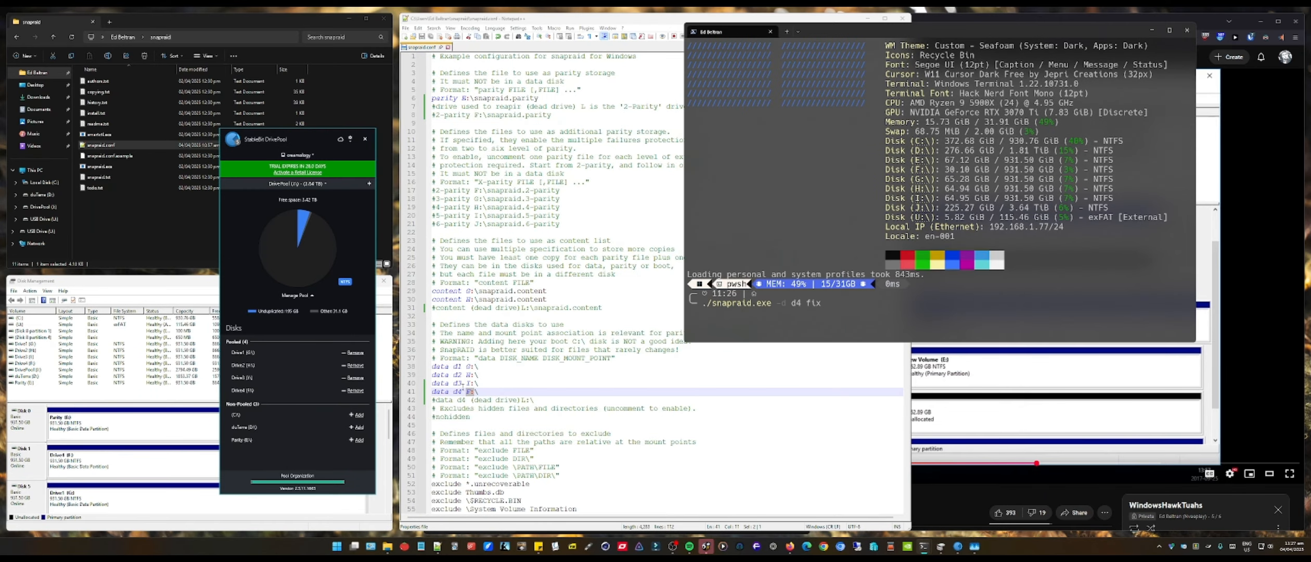
Return to snapraid.conf and compare the active d4 entry with the commented-out dead-drive d4 line below it.
click(459, 390)
double_click(456, 391)
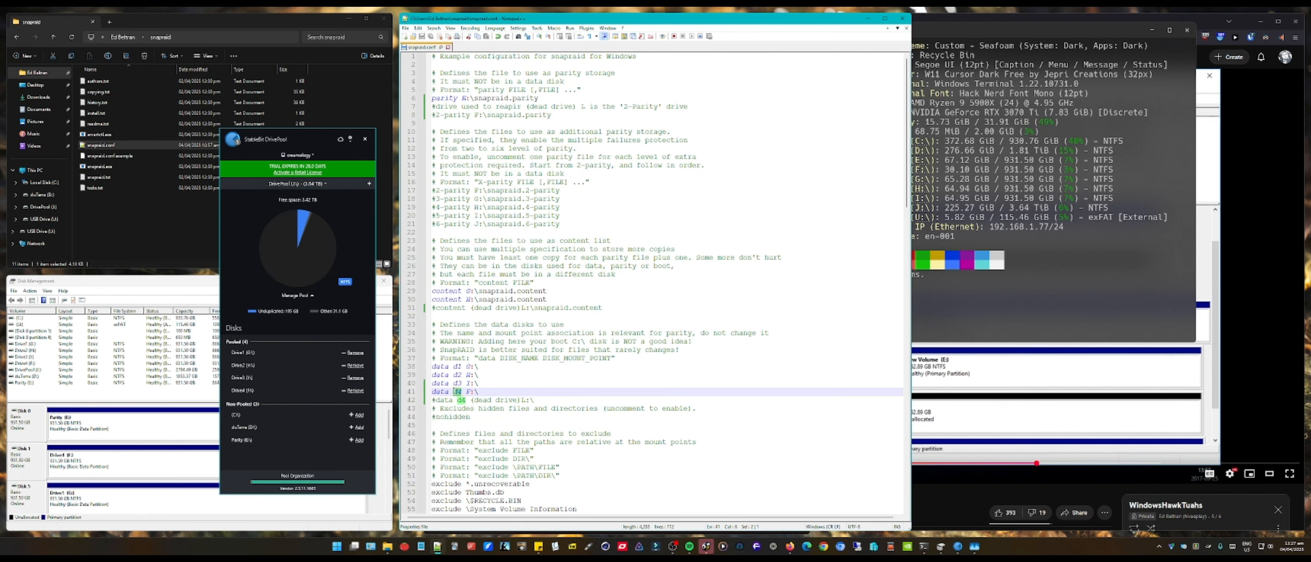
click(458, 400)
mouse_move(457, 401)
mouse_down()
mouse_move(469, 400)
mouse_move(454, 392)
mouse_up()
drag(445, 408, 512, 399)
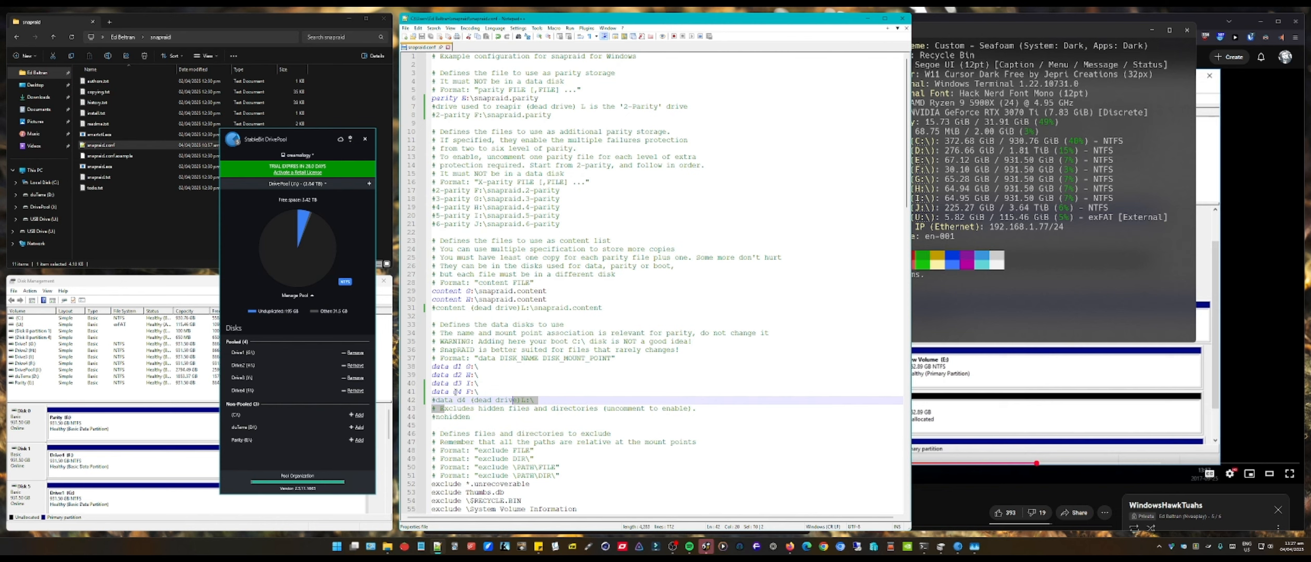
drag(456, 391, 468, 391)
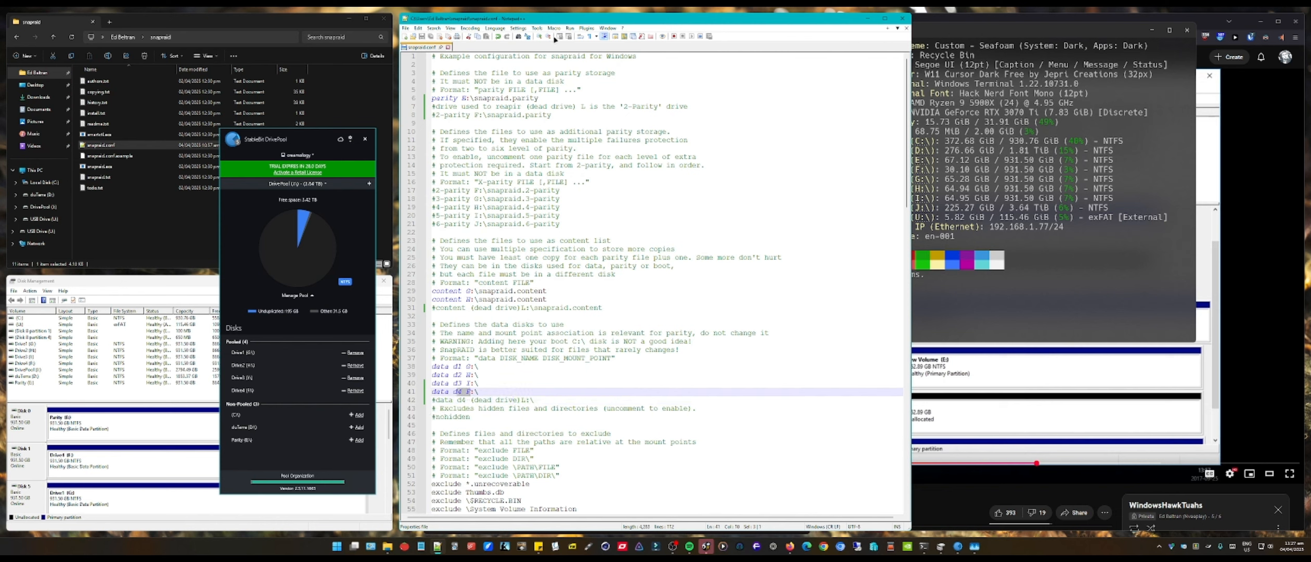
mouse_move(580, 24)
mouse_down()
mouse_move(541, 30)
mouse_move(580, 24)
mouse_up()
Switch to the YouTube tutorial in the browser, skip ahead to the PowerShell scene where snapraid.exe is entered, and pause it.
click(790, 546)
click(764, 316)
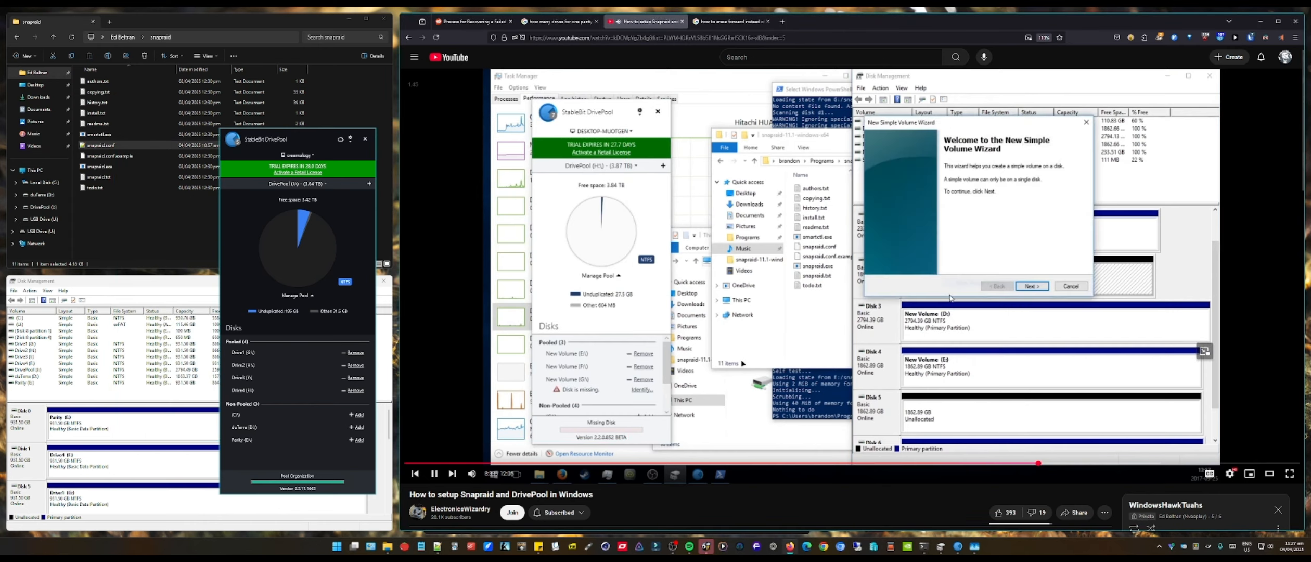
click(1018, 422)
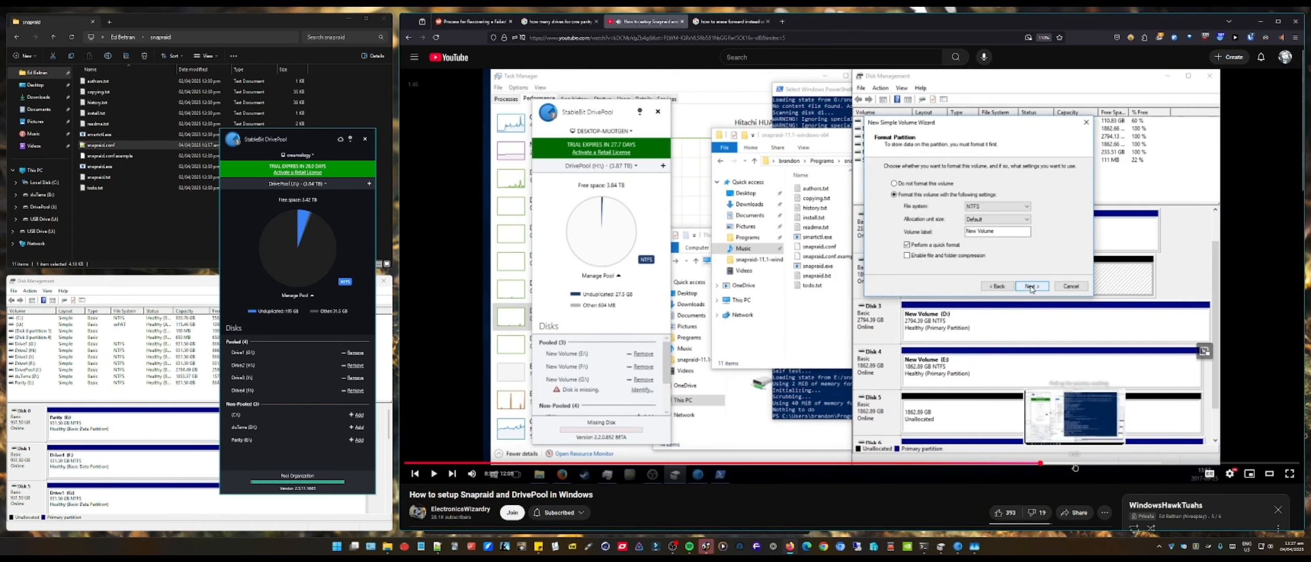
click(1074, 465)
click(1066, 464)
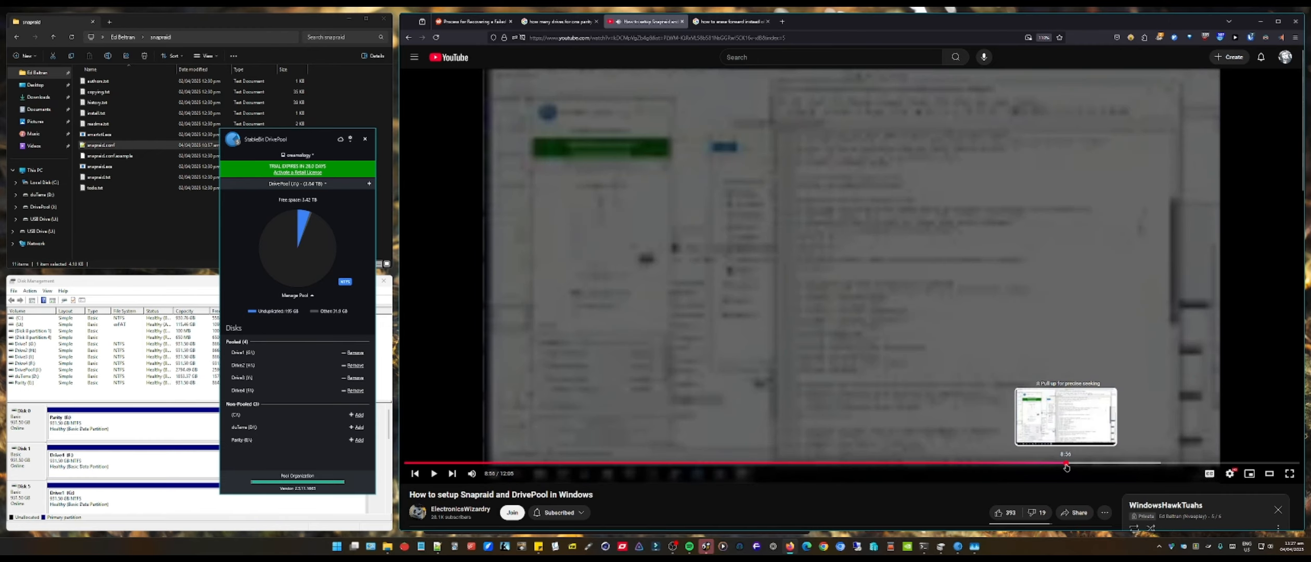
click(1069, 464)
click(1005, 445)
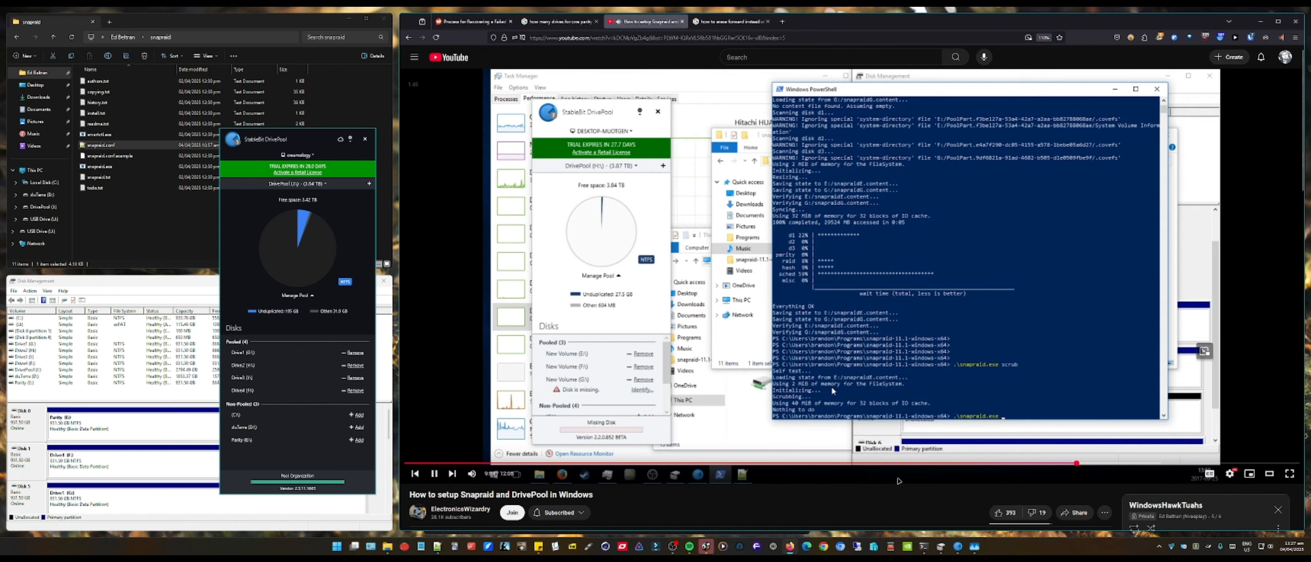
click(866, 378)
Open a new File Explorer window, make it taller and move it slightly lower over the tutorial.
middle_click(388, 547)
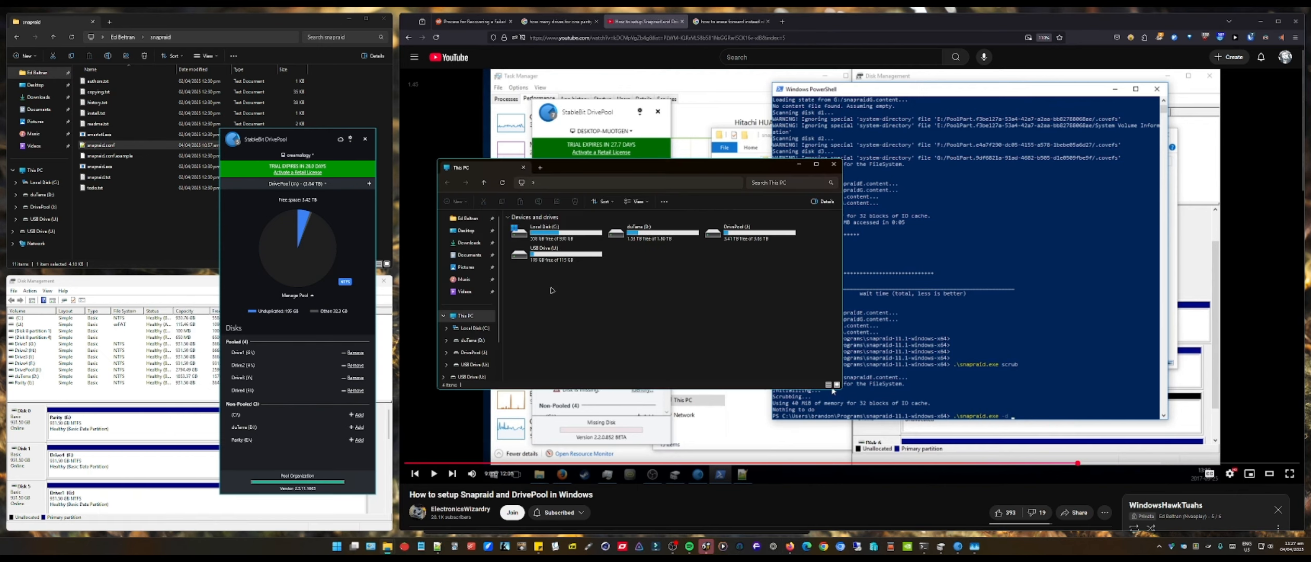
drag(582, 389, 581, 434)
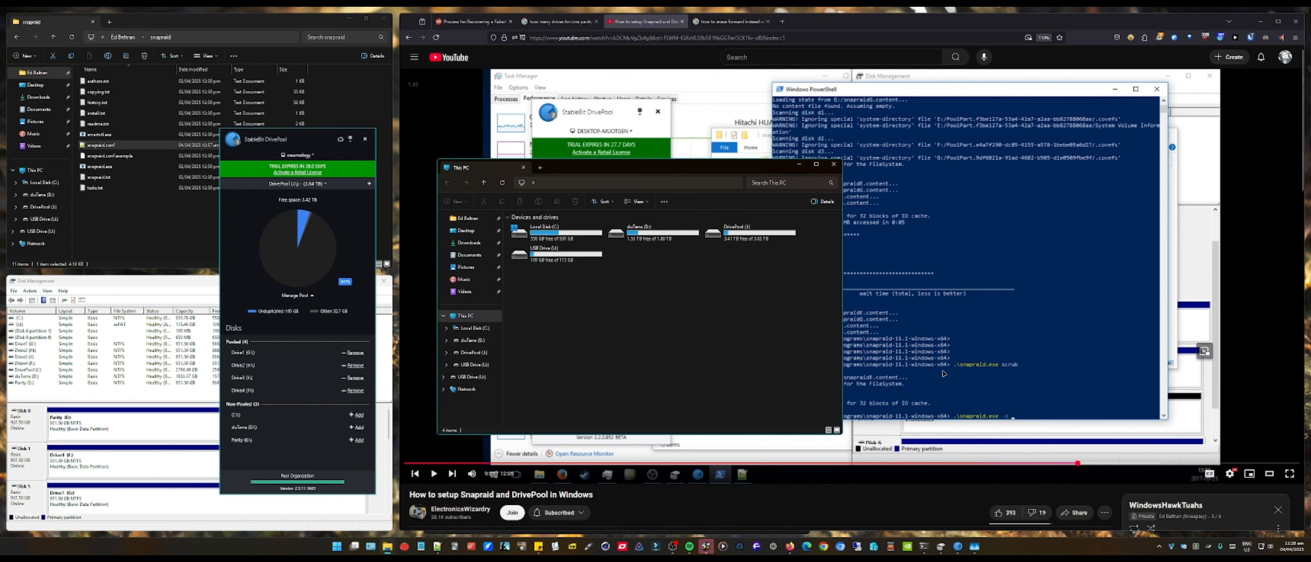
drag(735, 173, 675, 216)
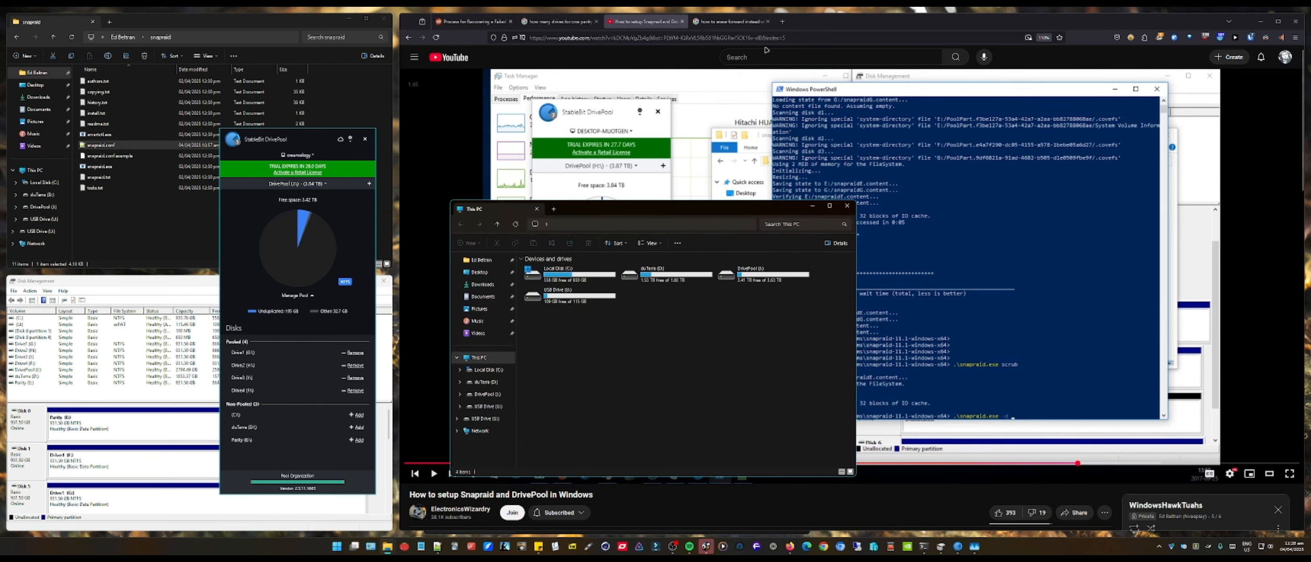
Search the web for "snapraid download" in a new browser tab and open the SnapRAID home page.
click(765, 50)
click(781, 22)
text(s)
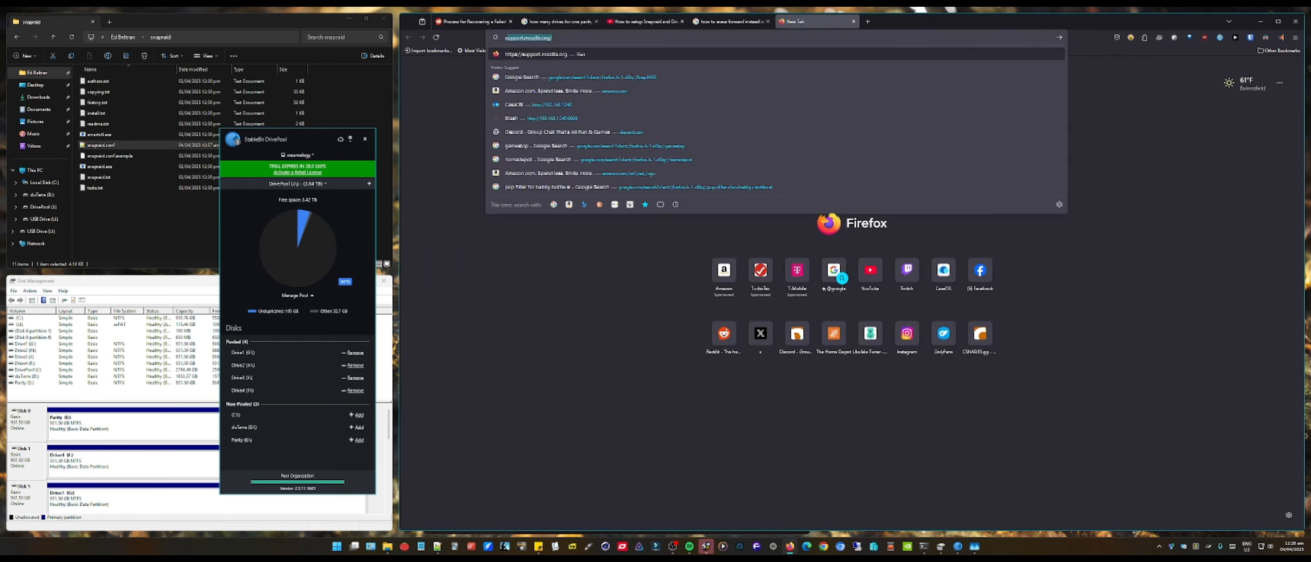
text(napraid)
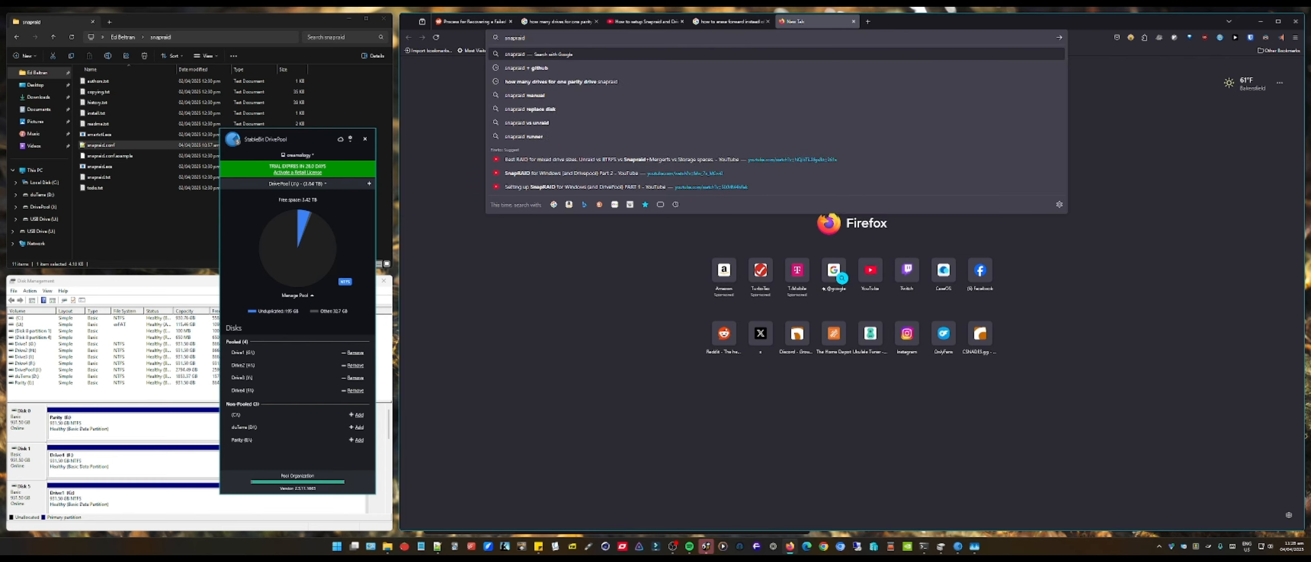
text( download)
key(Return)
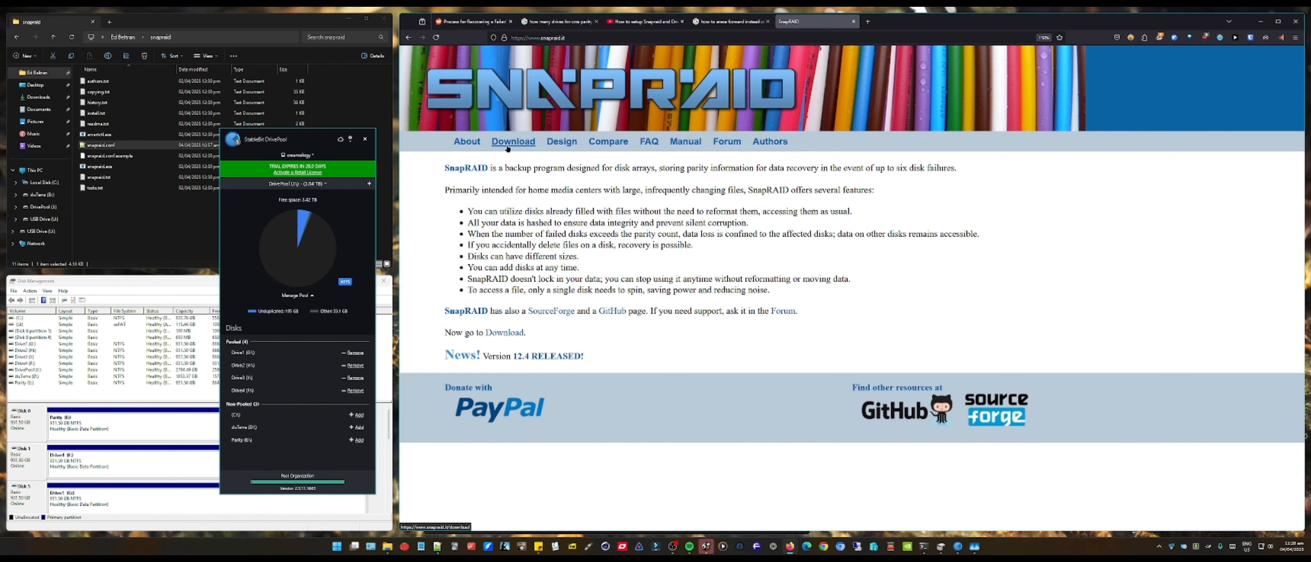
Go back to the search results, close that browser tab and return to the paused tutorial.
key(alt+Tab)
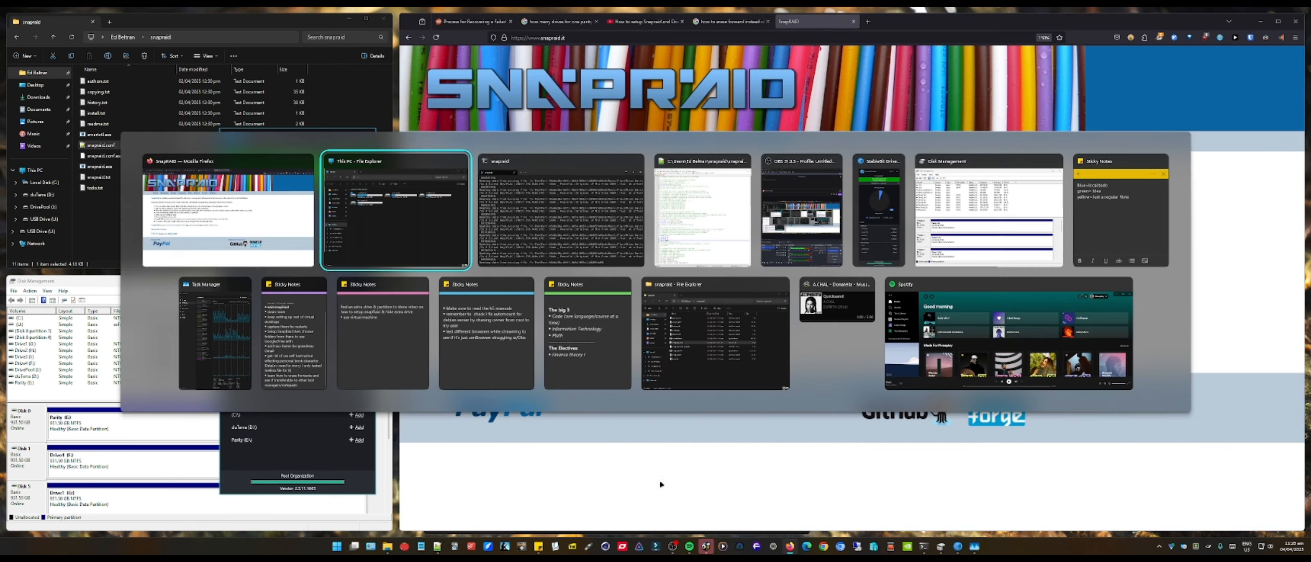
click(658, 477)
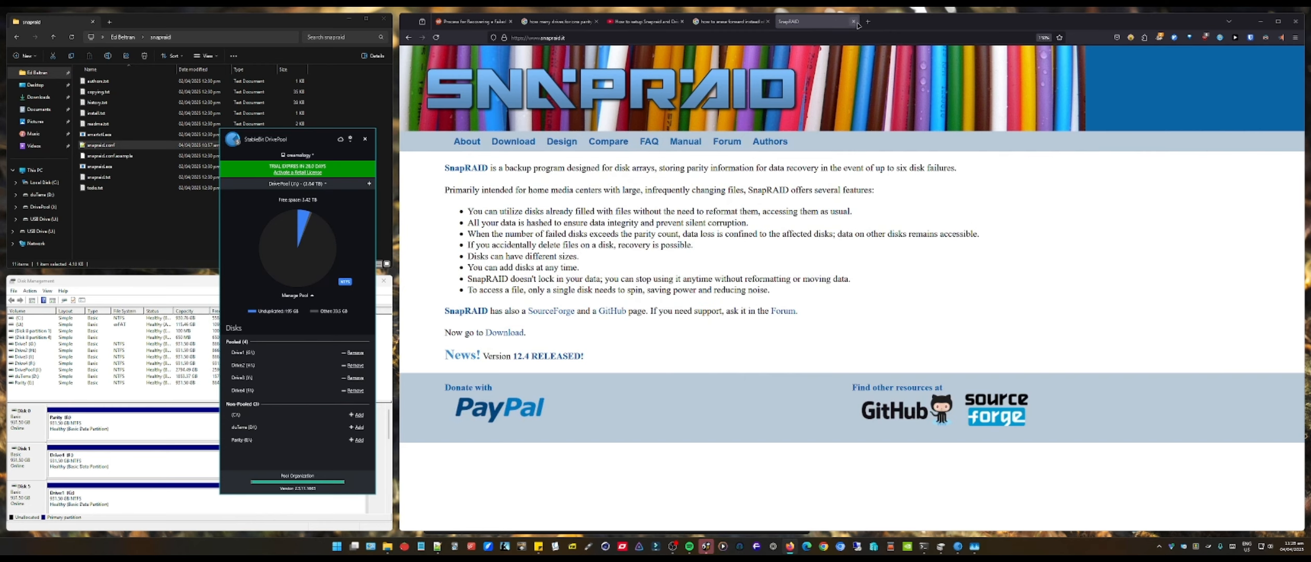
click(840, 269)
key(alt+Left)
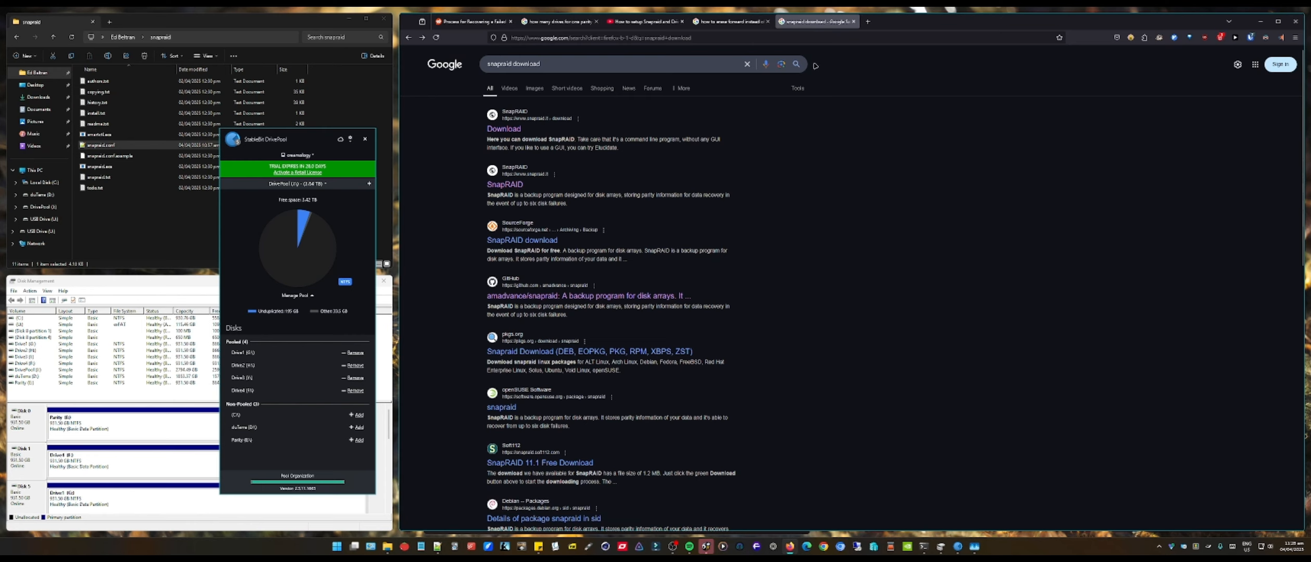
click(853, 21)
key(alt+Tab)
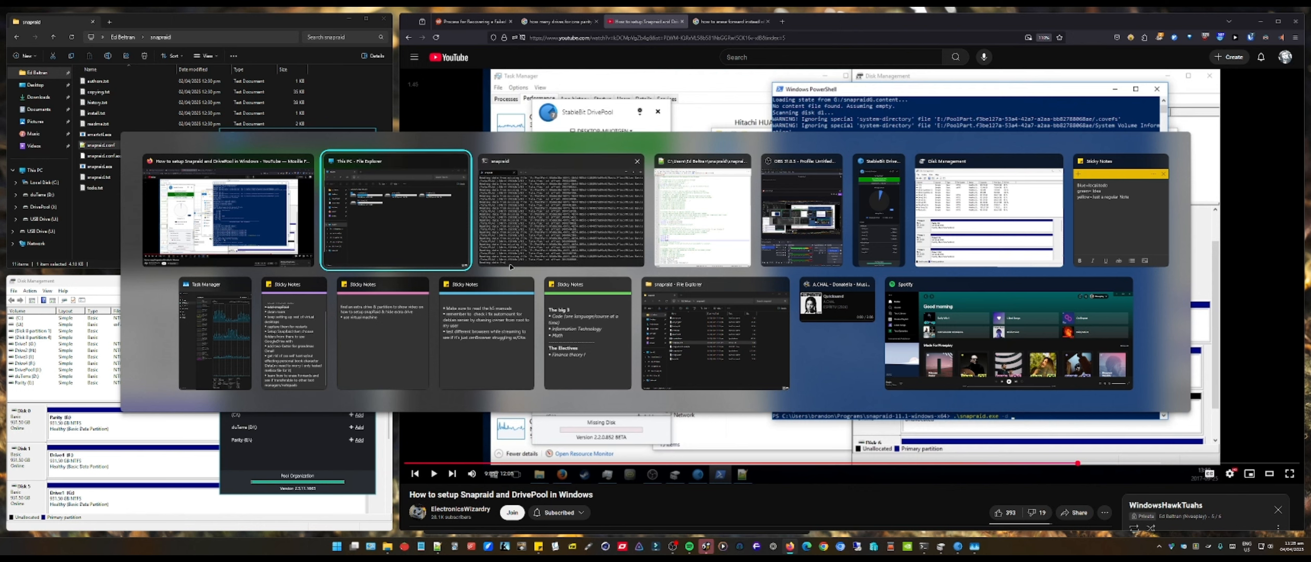
click(705, 512)
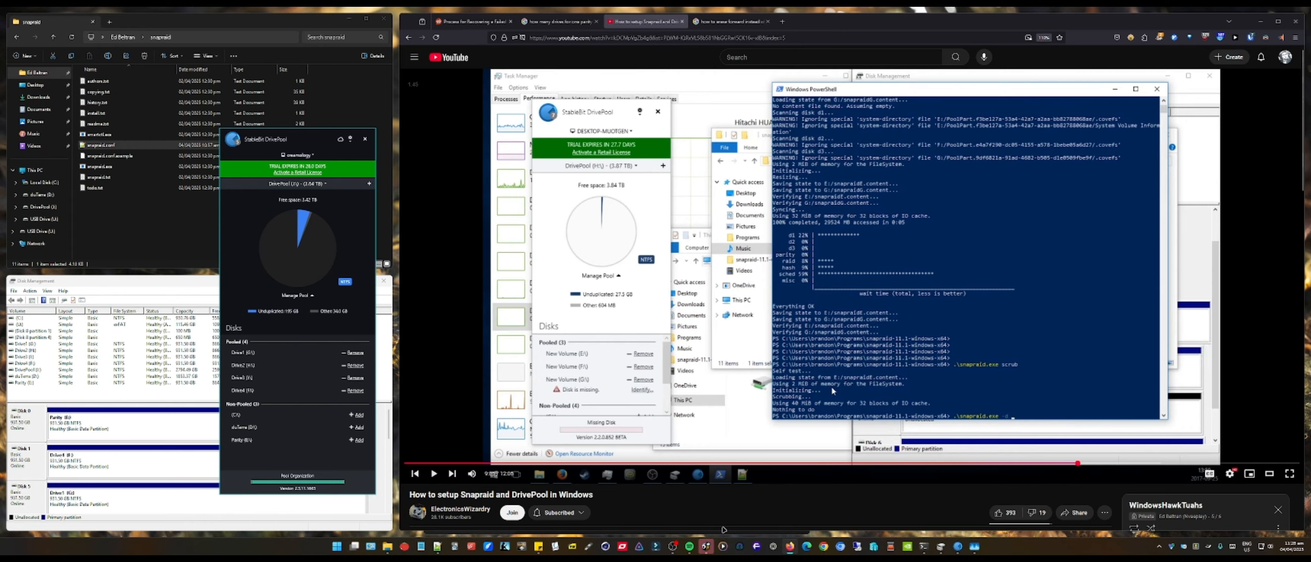
View the extracted snapraid-12.4-windows-x64 folder in Downloads, and open the snapraid folder in the user's home folder.
click(387, 548)
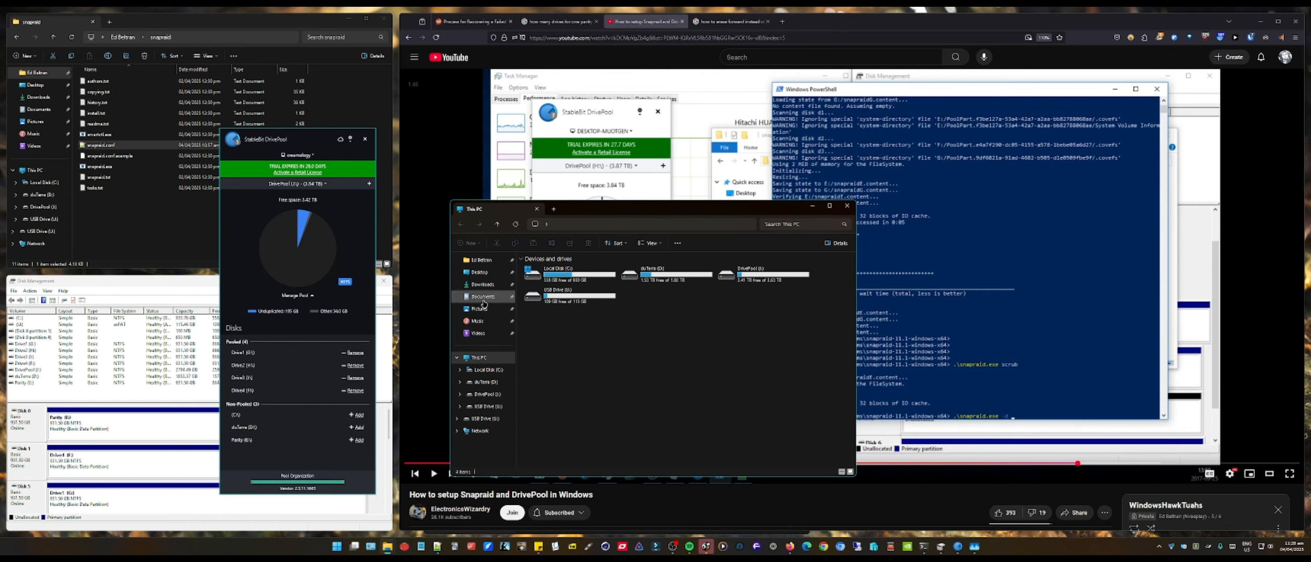
click(483, 301)
click(485, 287)
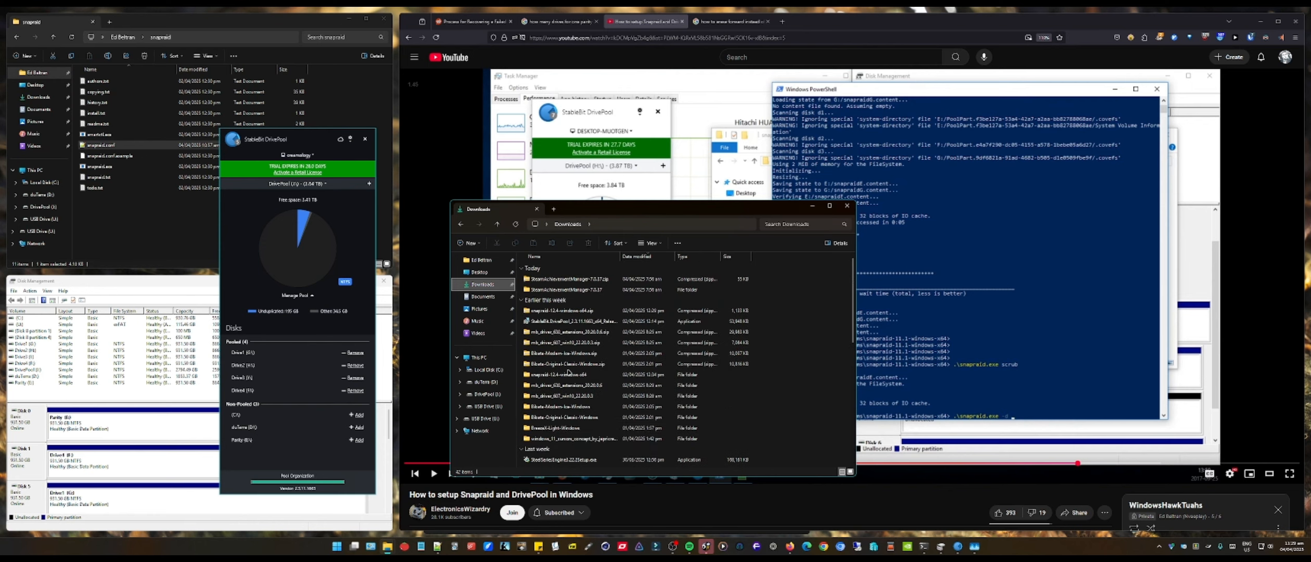
double_click(606, 377)
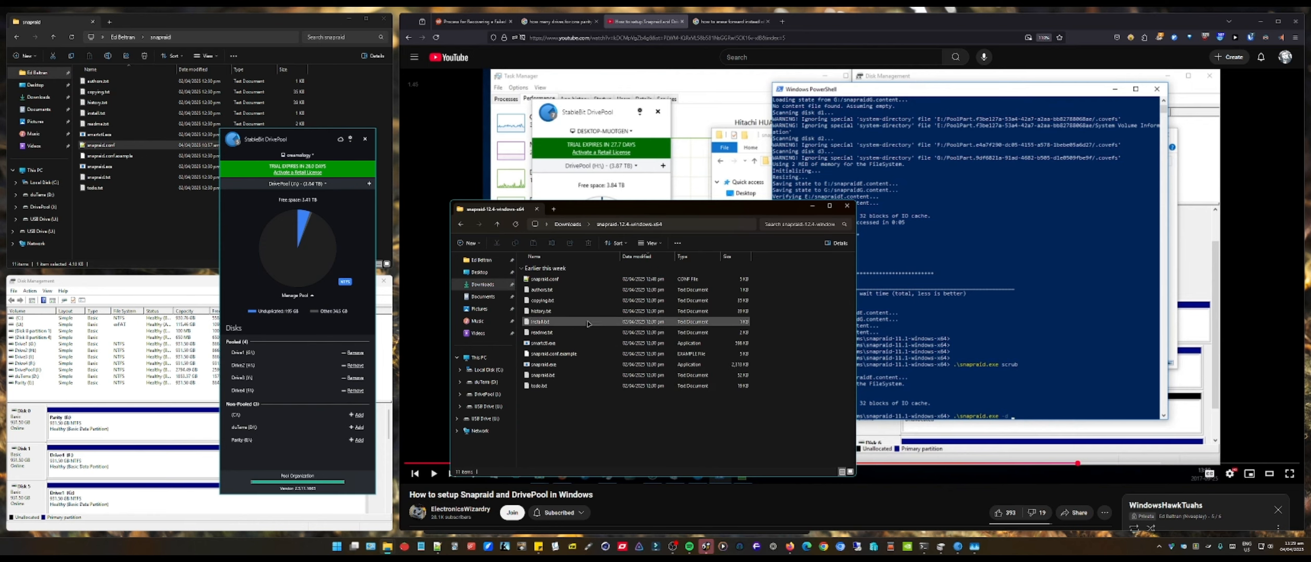
key(alt+Left)
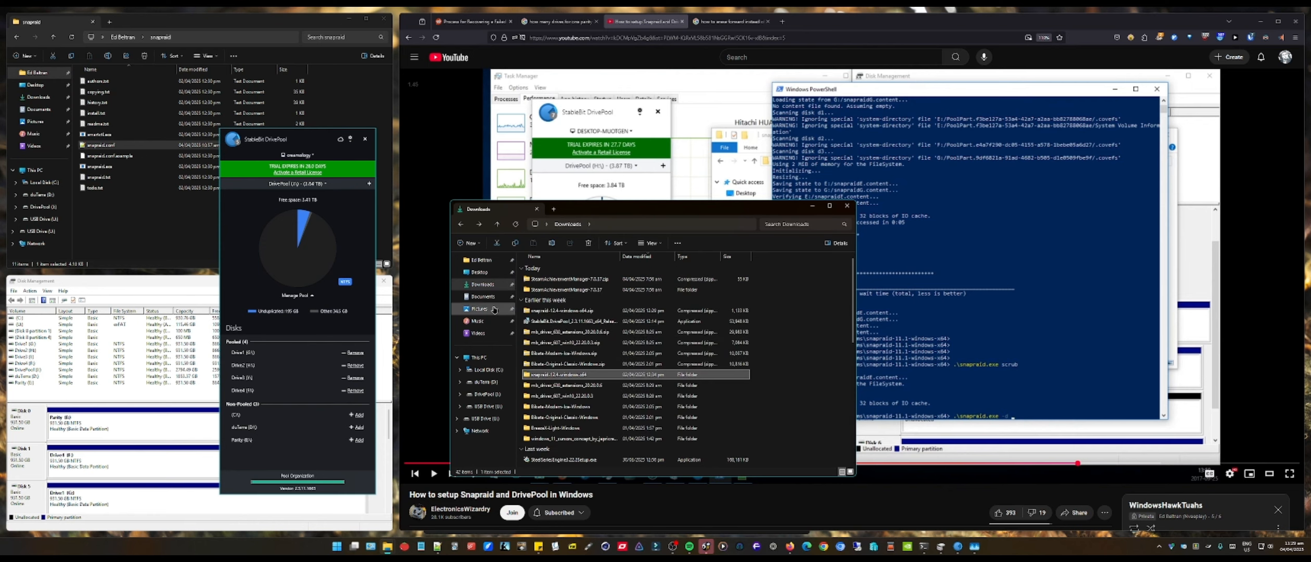
click(482, 262)
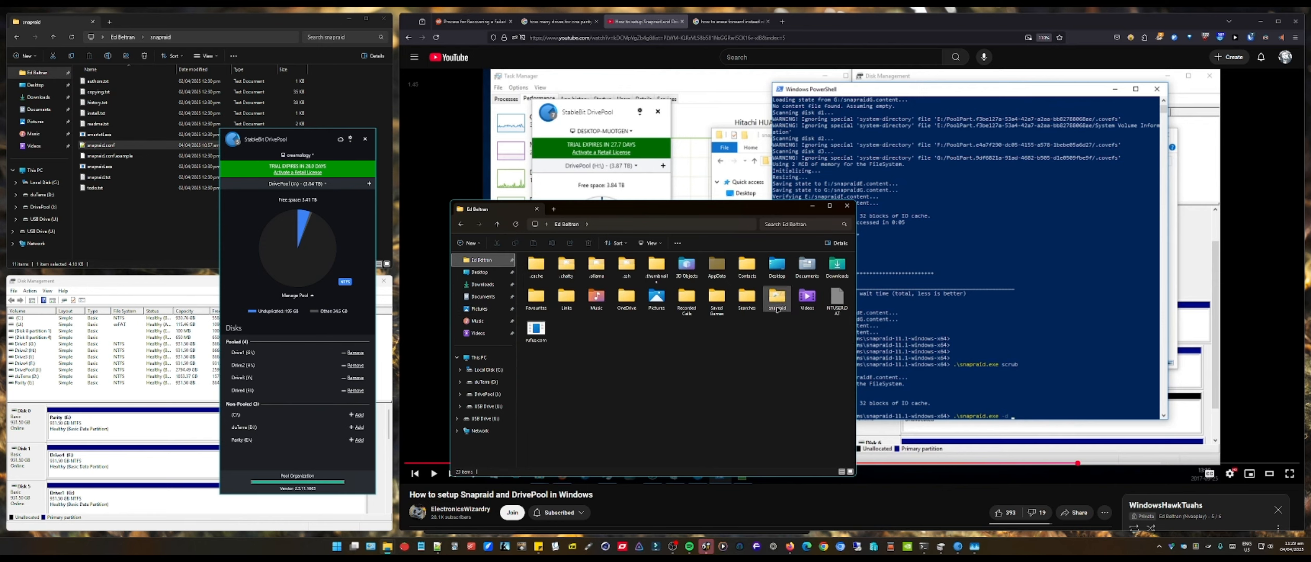
double_click(777, 308)
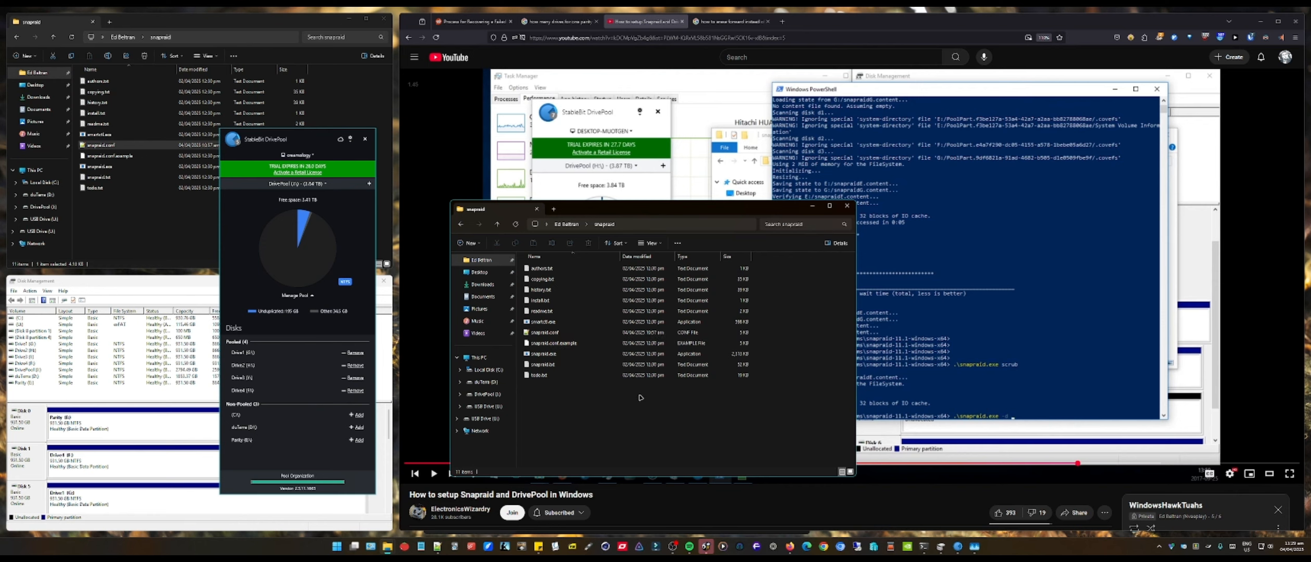
Open a new Terminal window over the tutorial, and rearrange the DrivePool and snapraid folder windows so the folder's files are visible beside it.
key(alt+space)
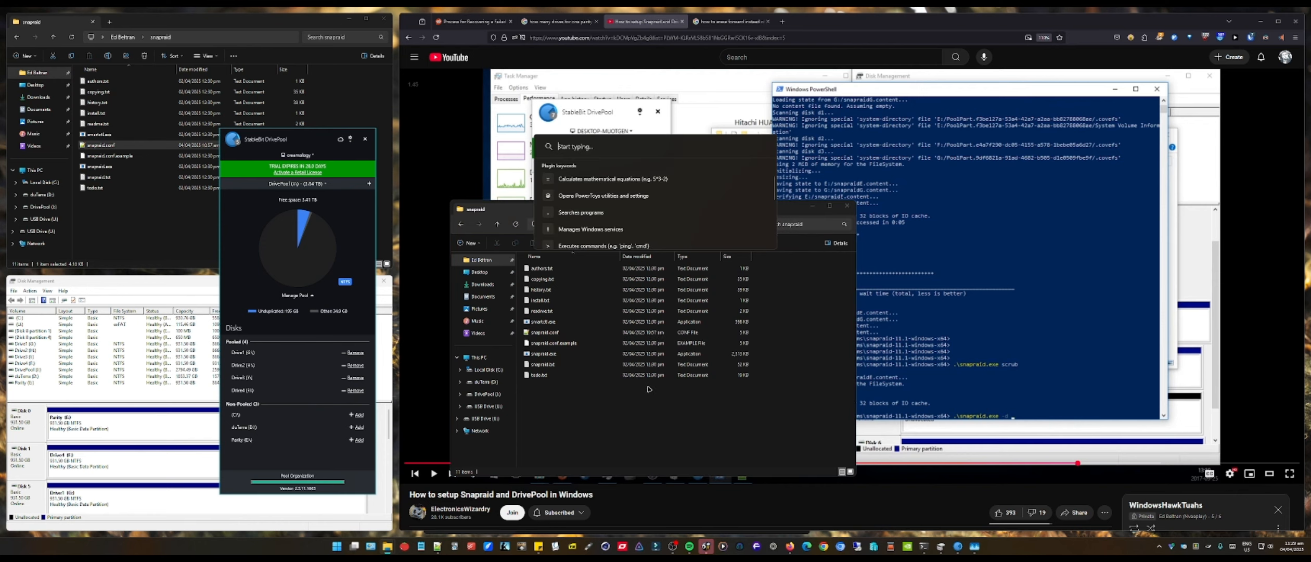
text(terminal)
key(Return)
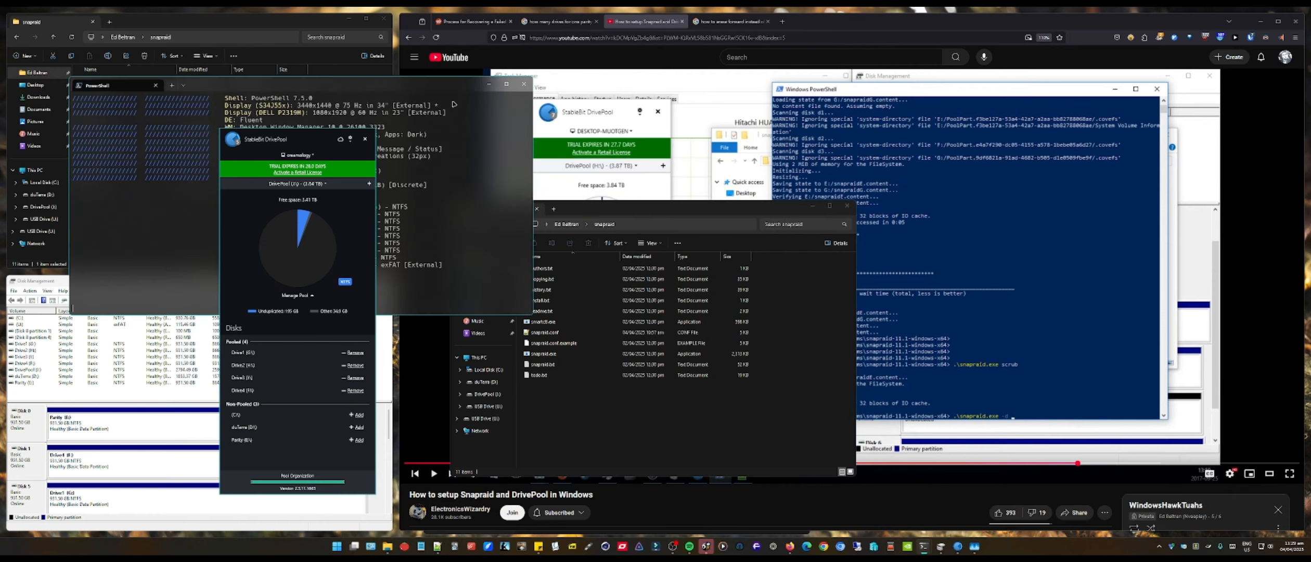
drag(463, 85, 1056, 167)
drag(633, 207, 384, 166)
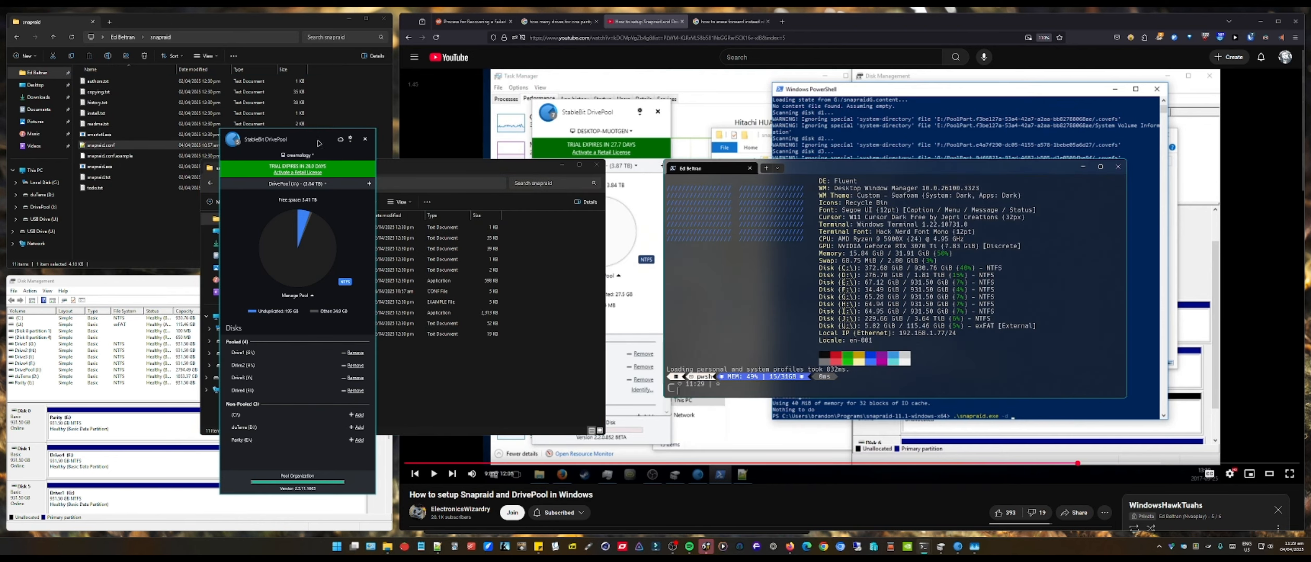
drag(319, 143, 205, 141)
drag(322, 166, 526, 150)
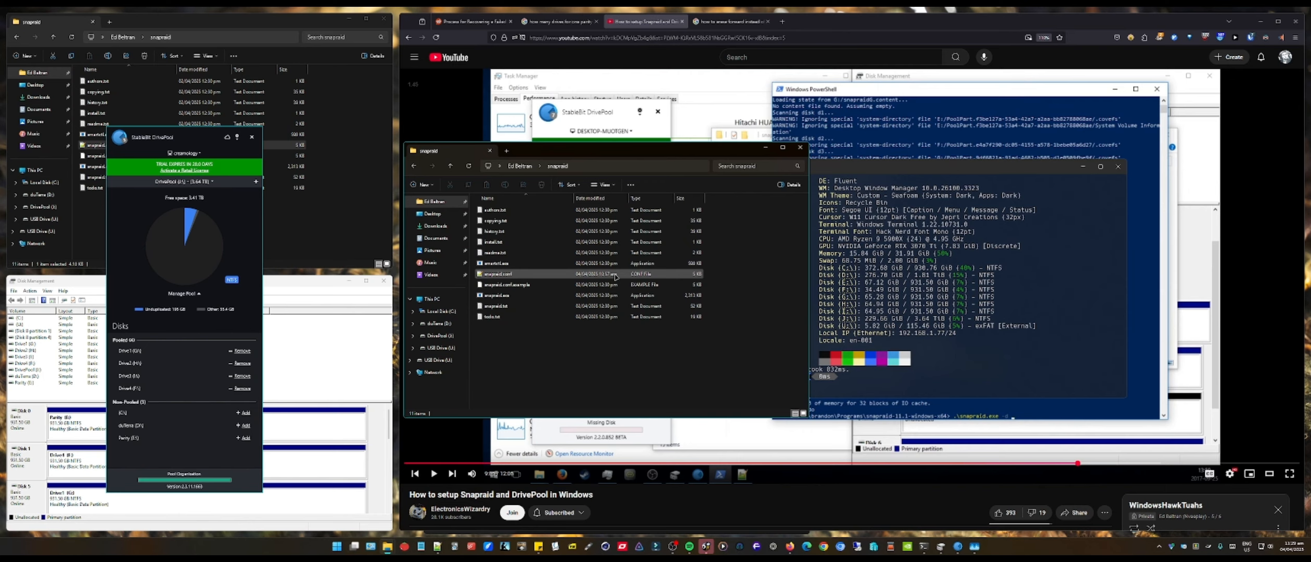
Show the Downloads folder in a new tab of the snapraid File Explorer window.
key(ctrl+t)
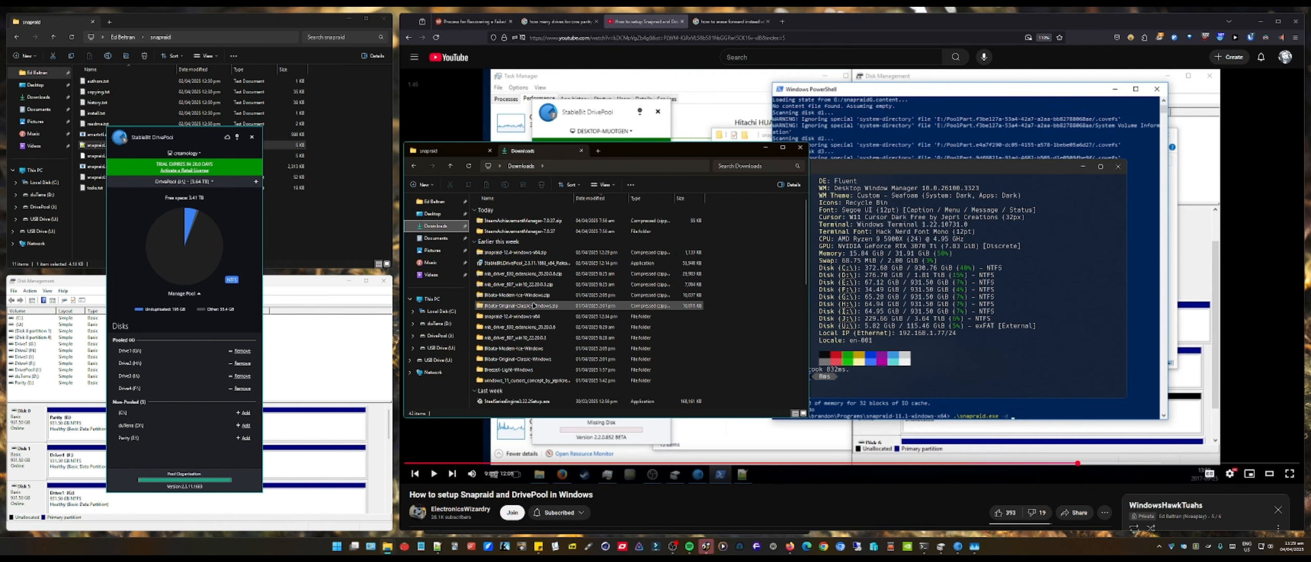
Open snapraid.conf from the extracted snapraid-12.4-windows-x64 folder in Downloads, and place the Notepad++ window over the tutorial.
double_click(536, 316)
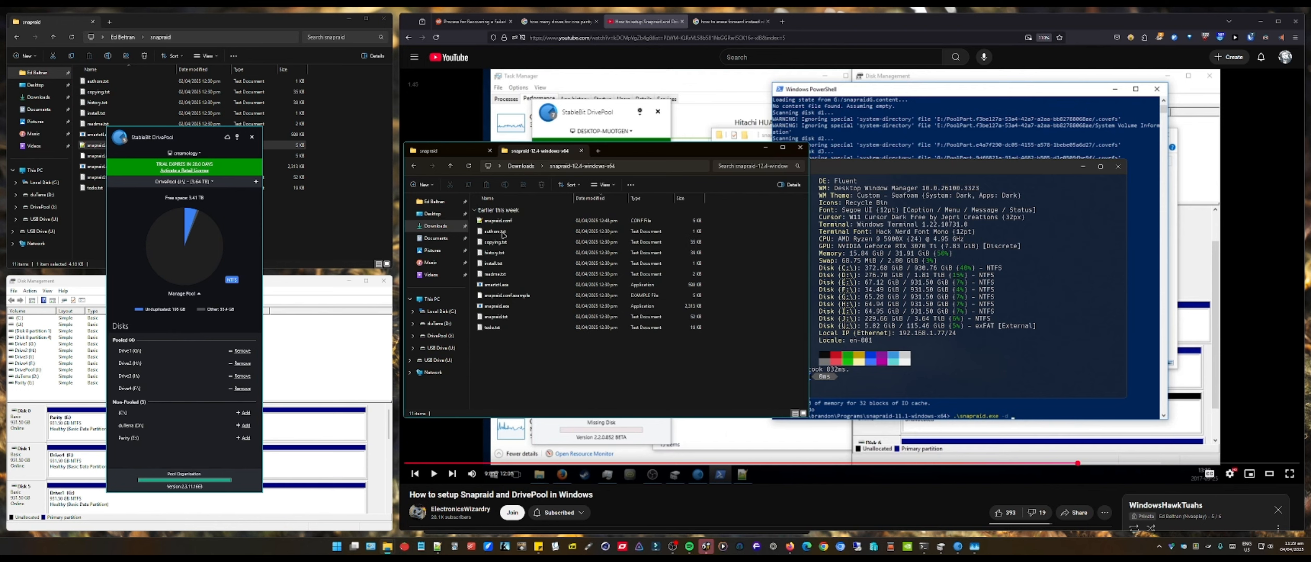
double_click(476, 221)
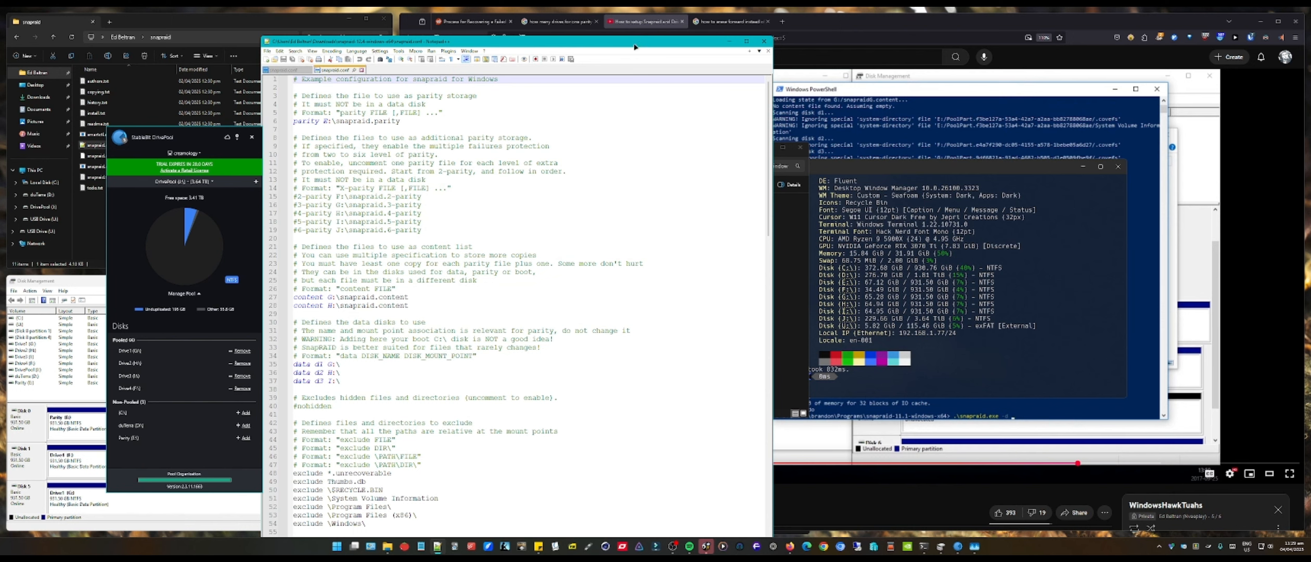
drag(627, 38, 862, 94)
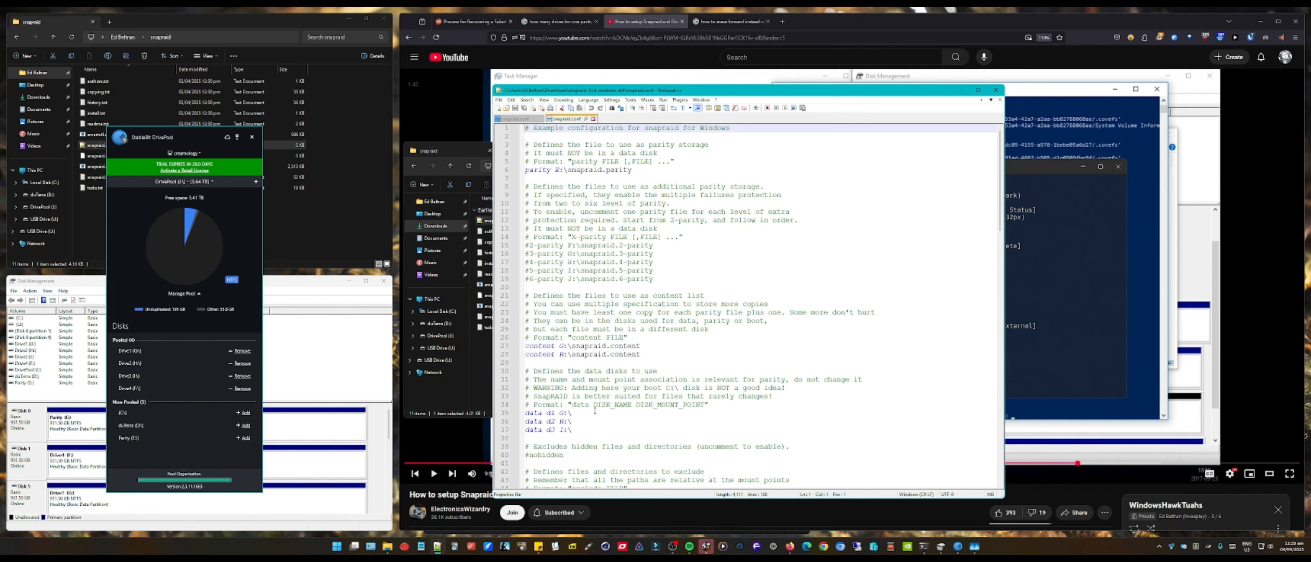
Compare the edited snapraid.conf, with its d4 and dead-drive entries, against the original copy from Downloads.
click(525, 119)
scroll(563, 440, down, 1)
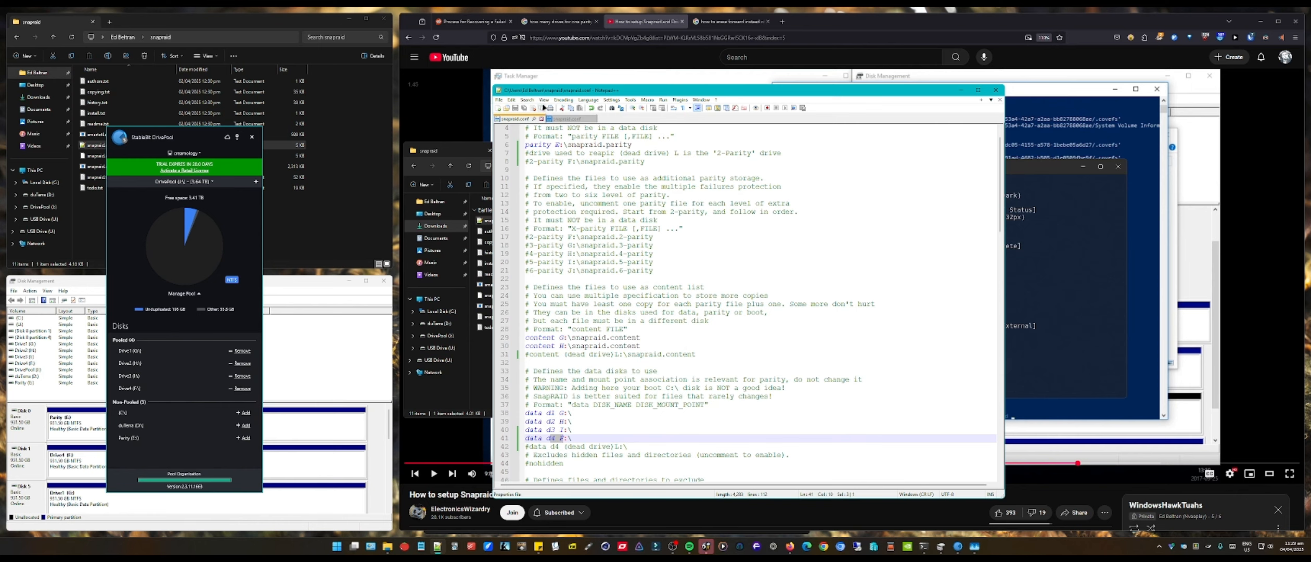
click(566, 118)
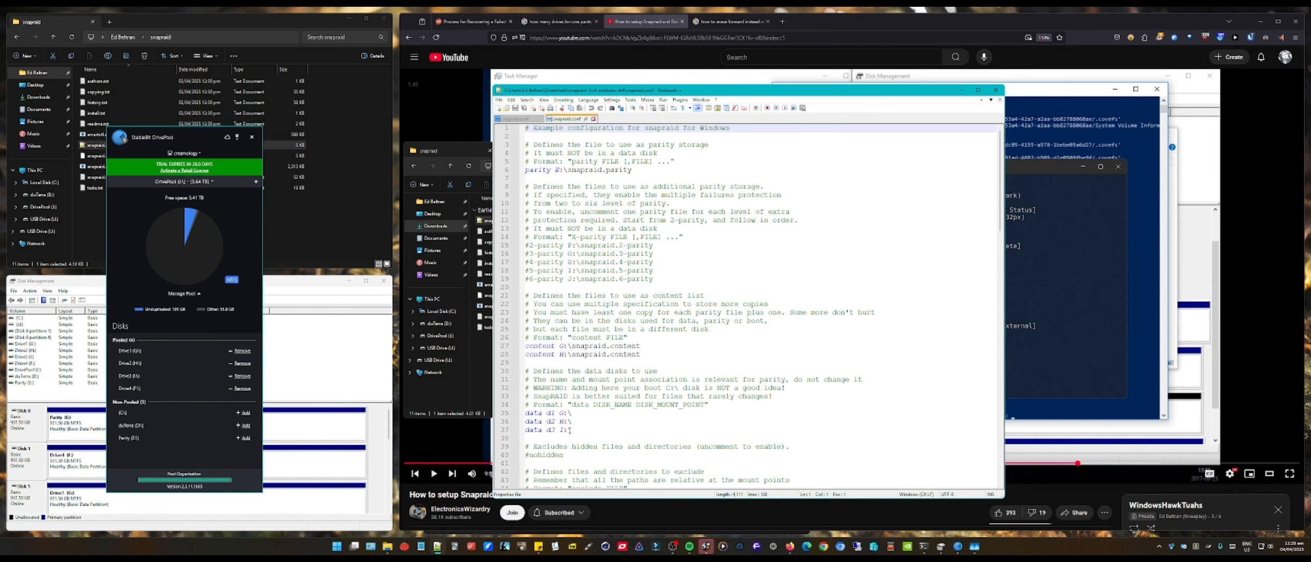
click(527, 120)
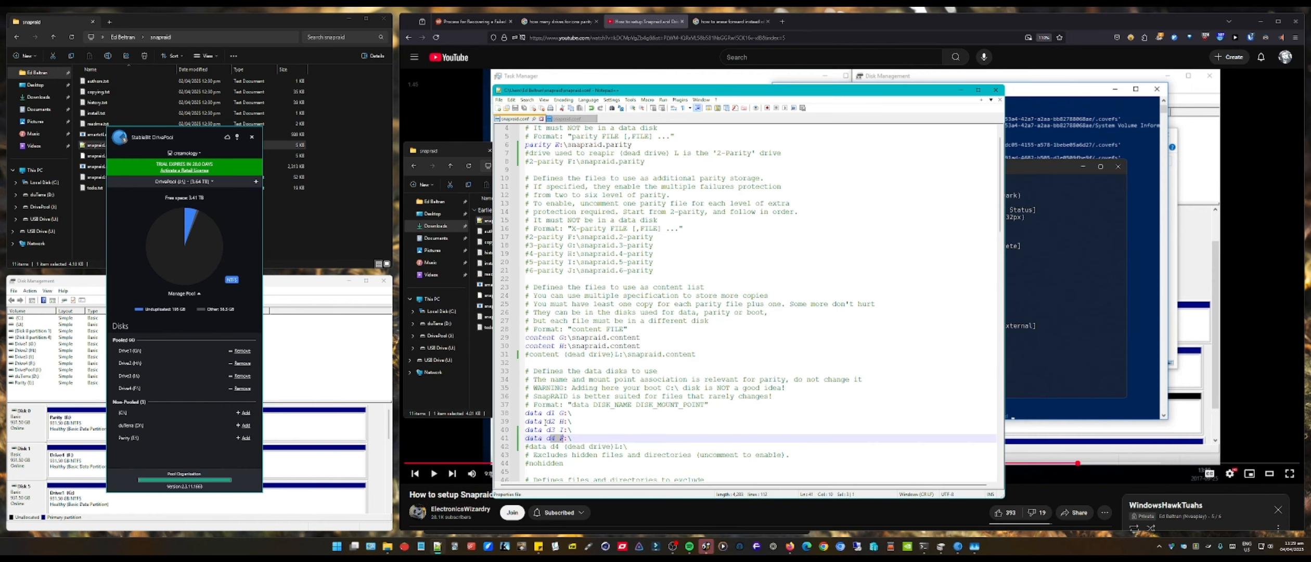
click(566, 119)
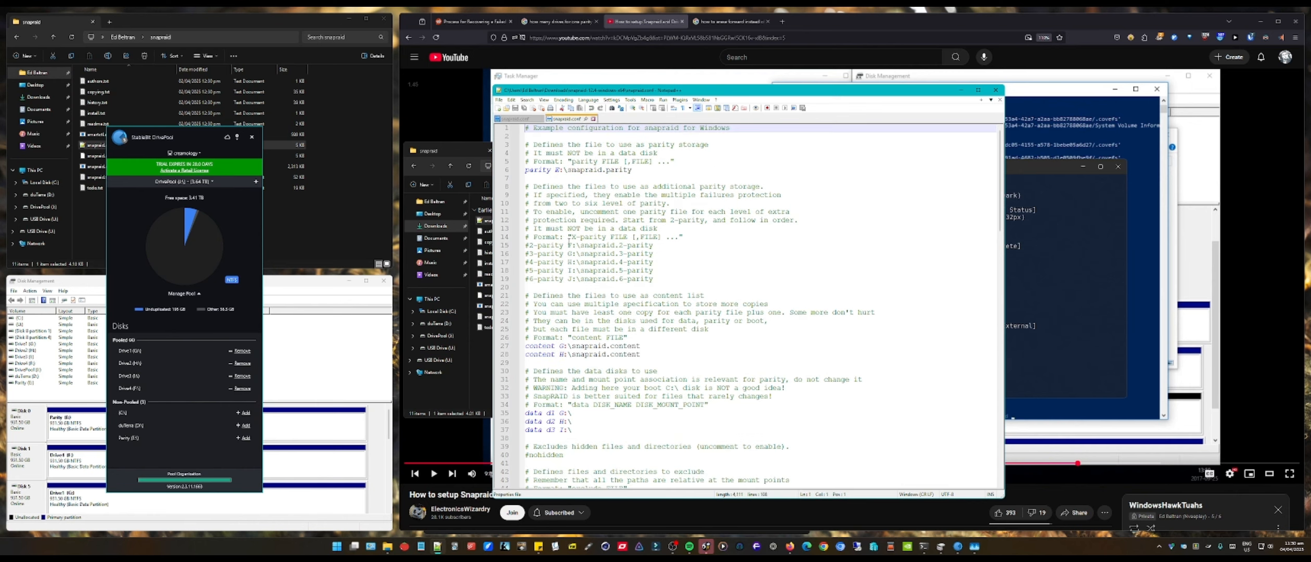
Move the Notepad++ window off the tutorial, and arrange the snapraid folder beside an enlarged Terminal window.
drag(923, 91, 373, 315)
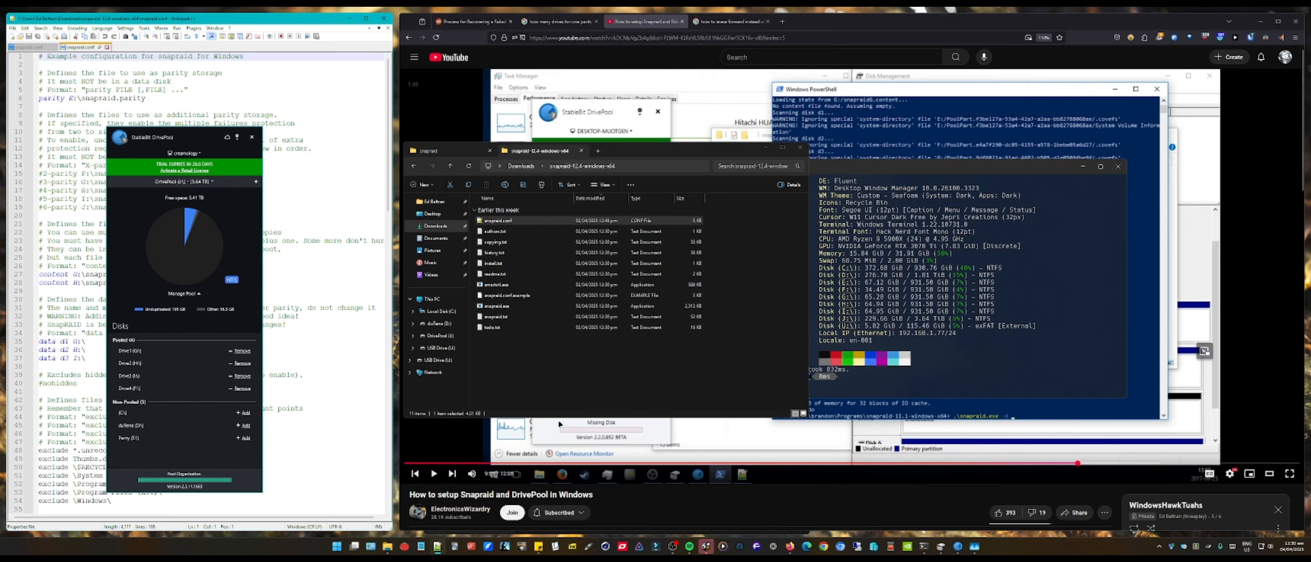
drag(656, 151, 750, 179)
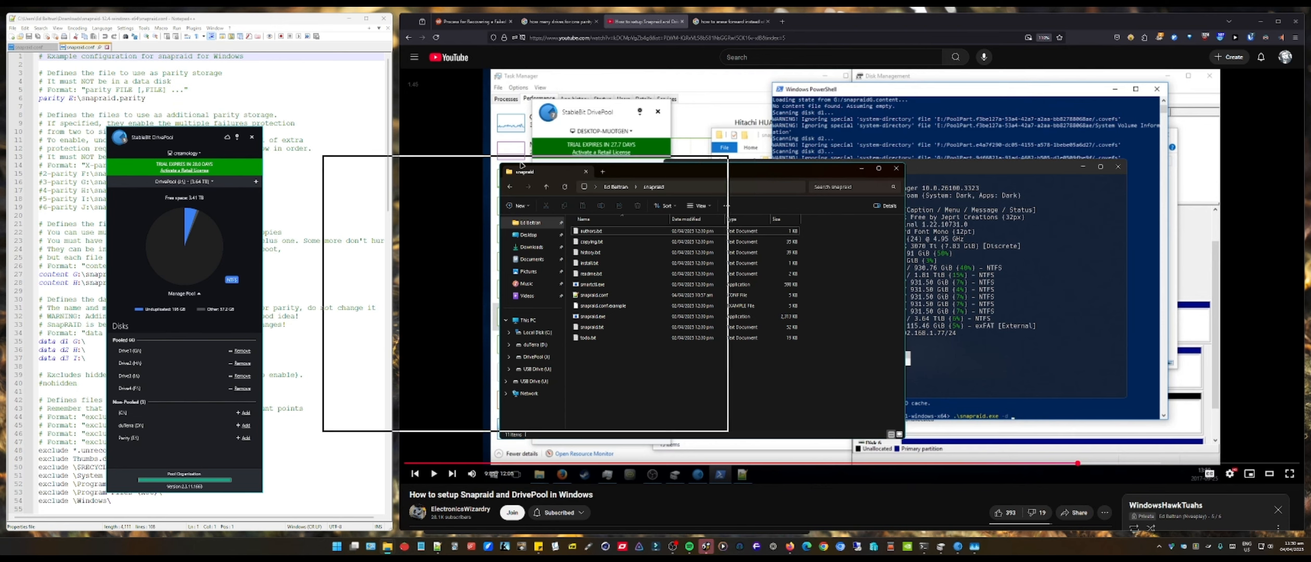
drag(495, 147, 477, 145)
drag(877, 166, 874, 124)
drag(1122, 354, 1142, 419)
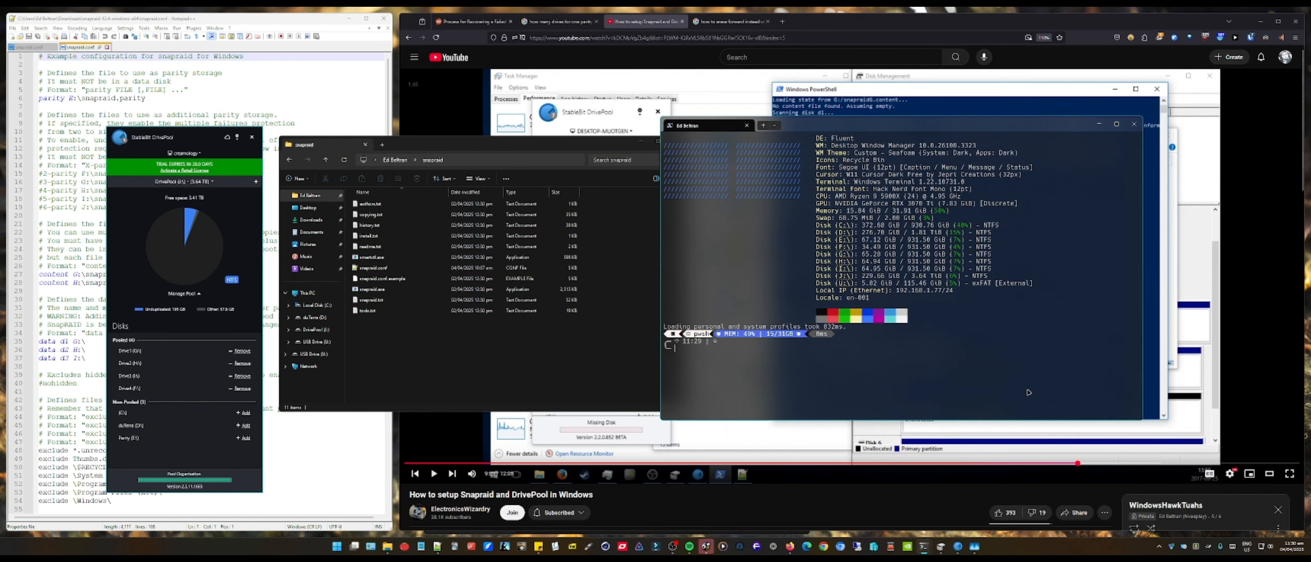
List the home folder's contents in the Terminal, change to the snapraid folder, clear the screen and list its files.
text(ls)
key(Return)
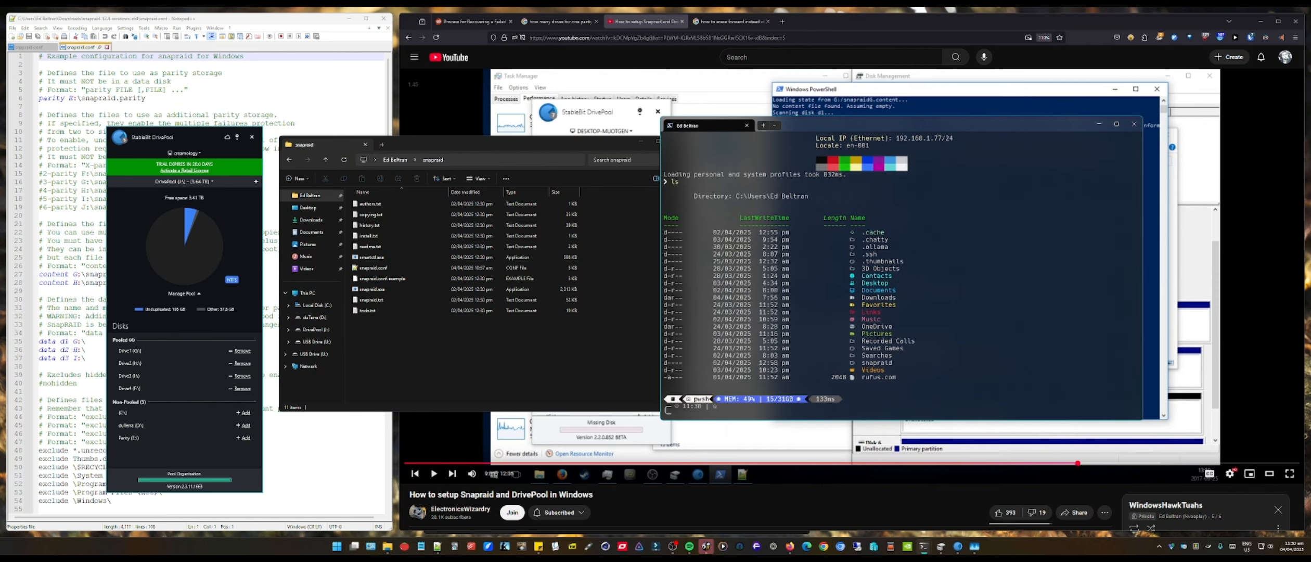
text(cd S)
key(Tab)
key(Return)
text(cls)
key(Return)
text(ls)
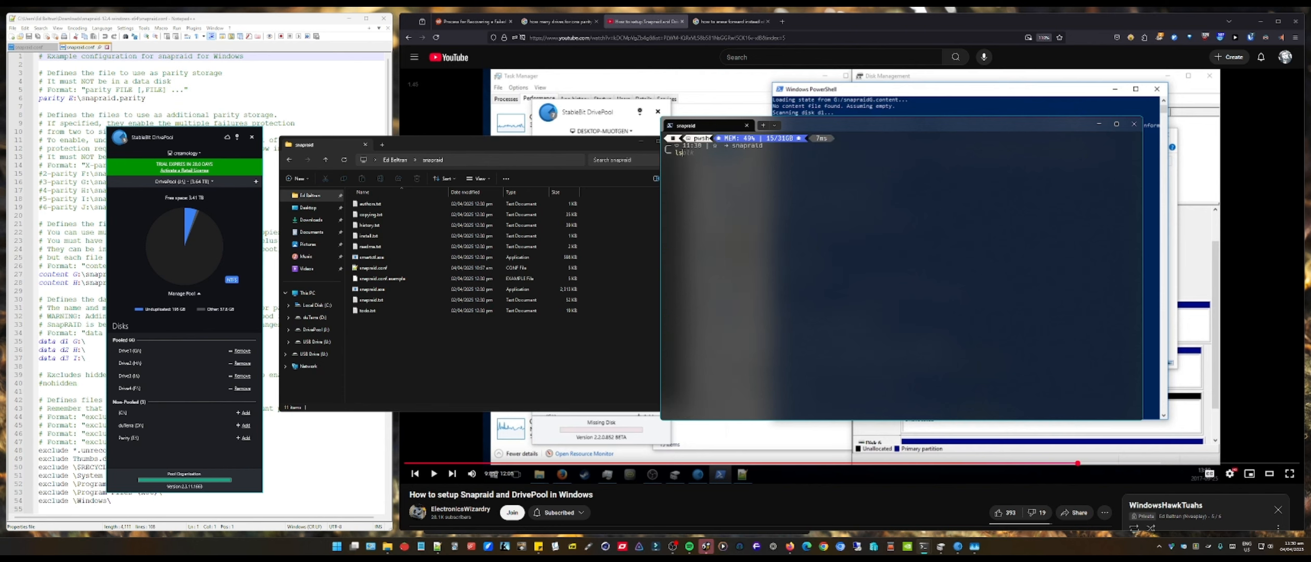
key(Return)
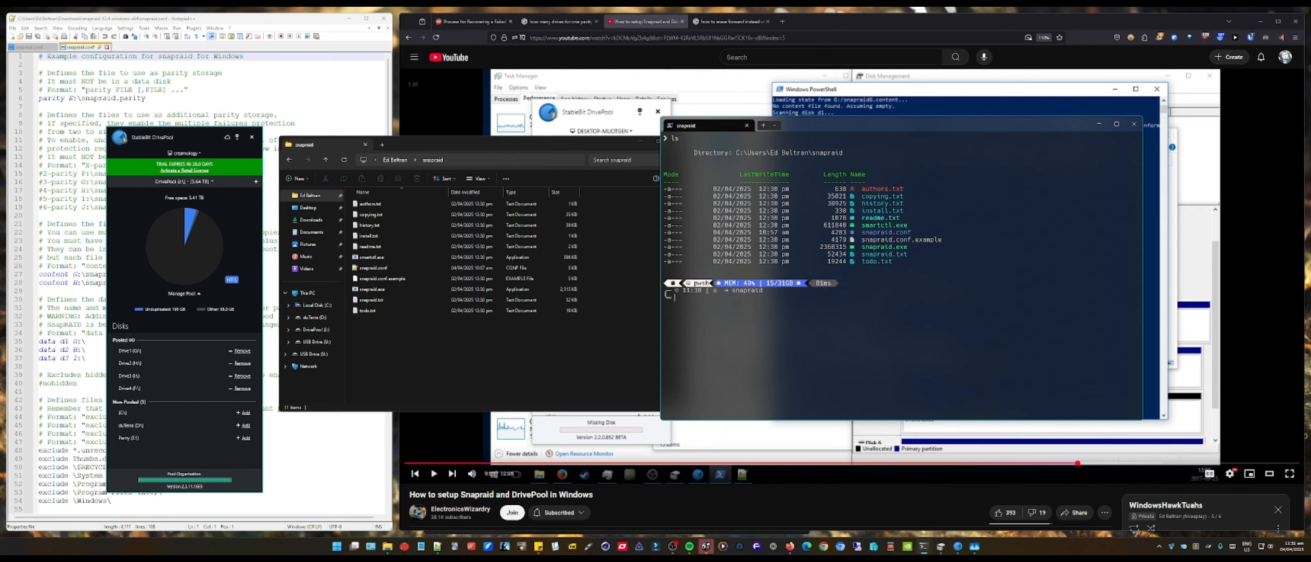
Fill in the suggested snapraid command for the d4 fix at the prompt, and erase its beginning without running it.
text(./)
key(Right)
key(BackSpace)
key(BackSpace)
key(BackSpace)
key(BackSpace)
key(BackSpace)
key(BackSpace)
key(BackSpace)
key(BackSpace)
key(BackSpace)
key(BackSpace)
key(BackSpace)
key(BackSpace)
key(BackSpace)
key(BackSpace)
key(BackSpace)
key(BackSpace)
key(BackSpace)
key(BackSpace)
Show the snapraid folder's full path in File Explorer, and close the Terminal and File Explorer windows.
click(503, 161)
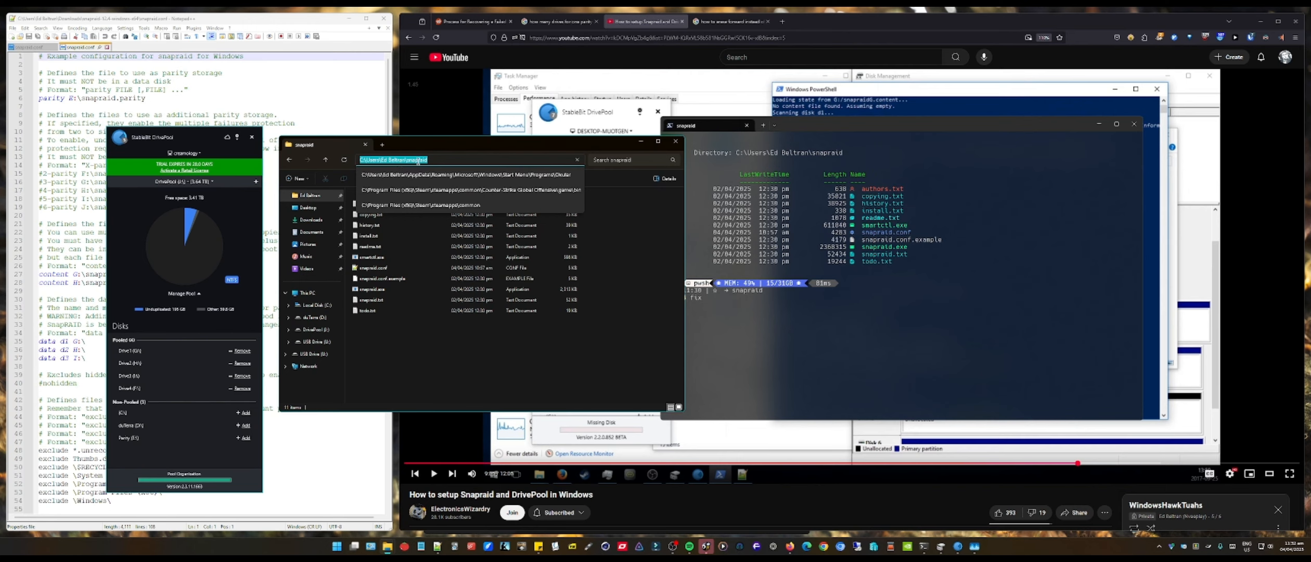
click(471, 337)
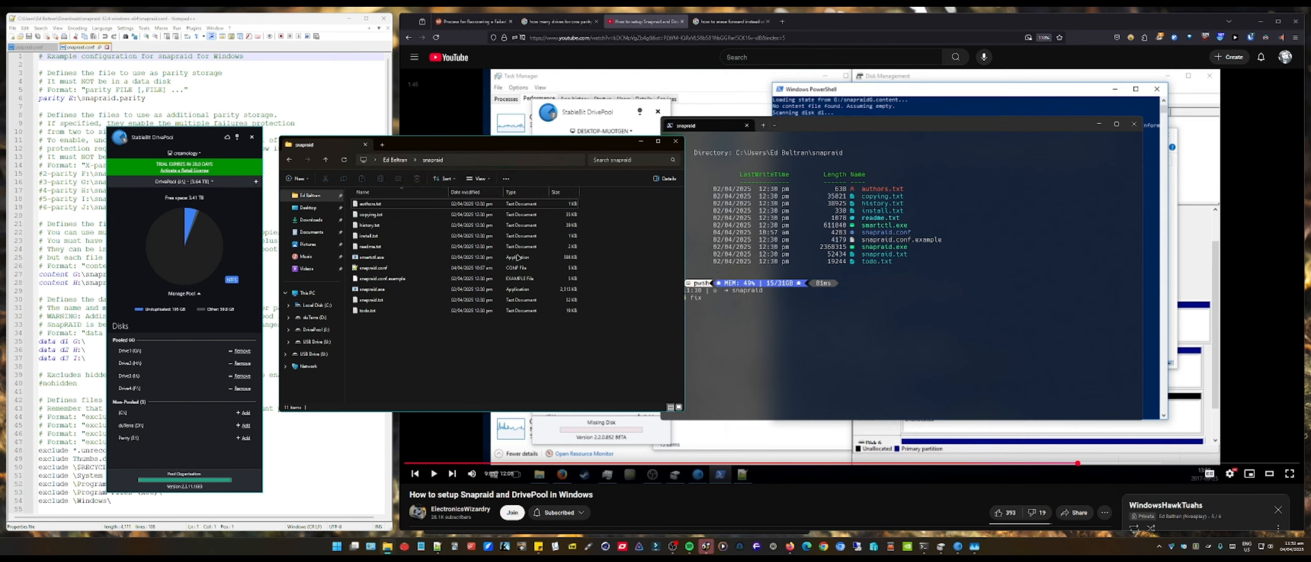
click(835, 337)
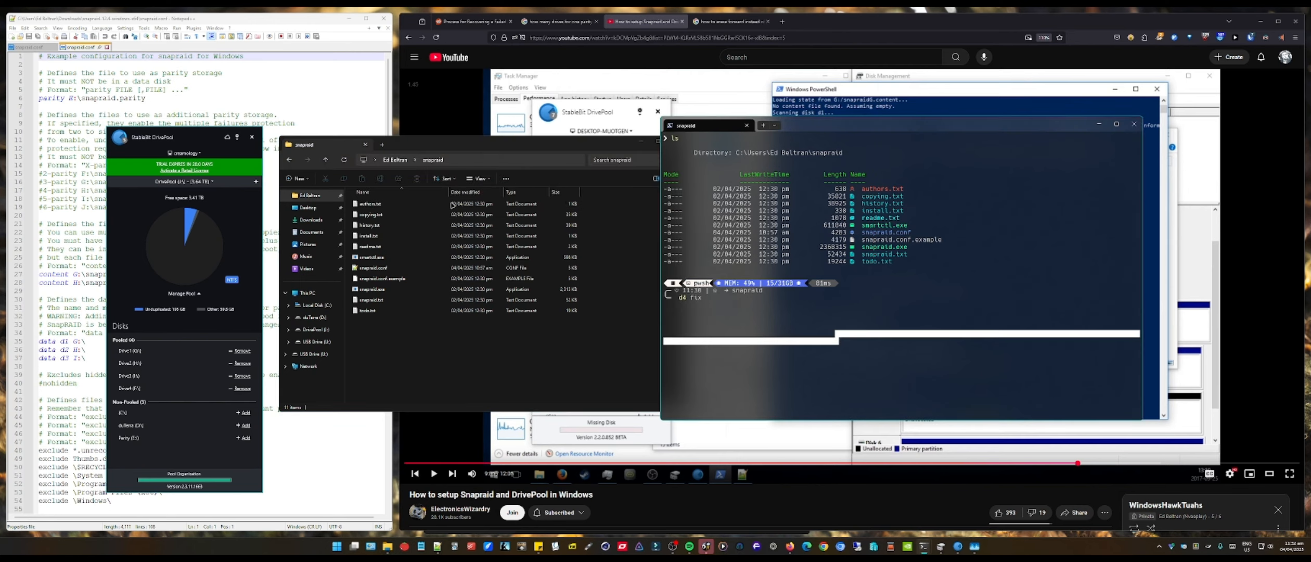
click(1134, 124)
key(alt+F4)
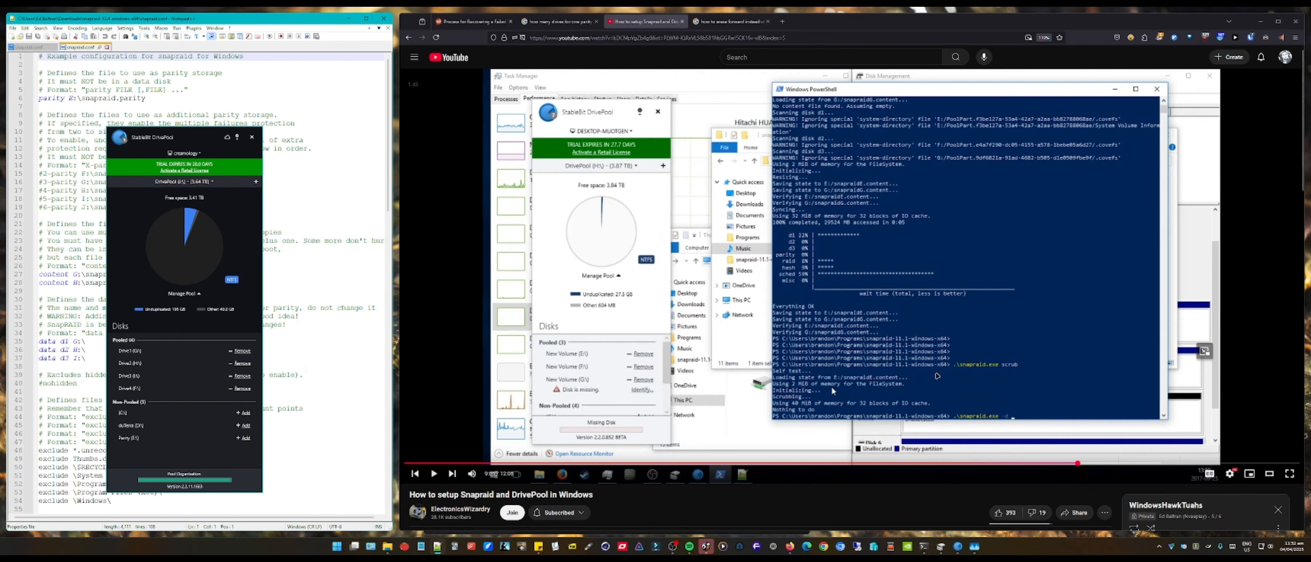
Play the tutorial through its d3 fix run, place Task Manager's Performance page beside it, and pause the video.
click(940, 372)
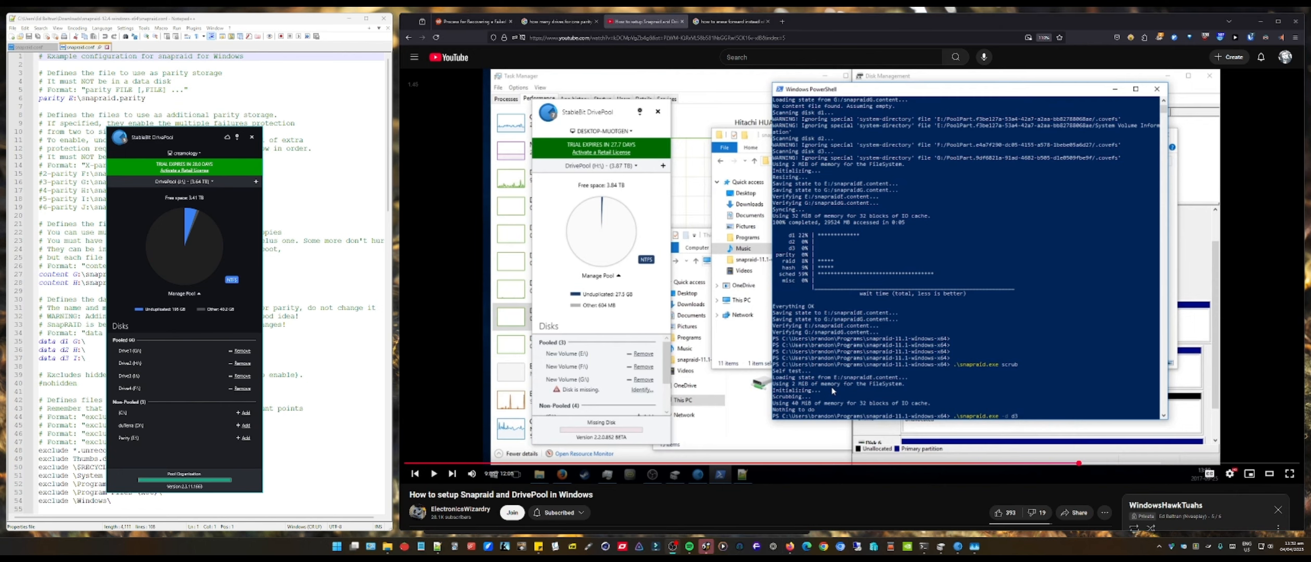
click(767, 414)
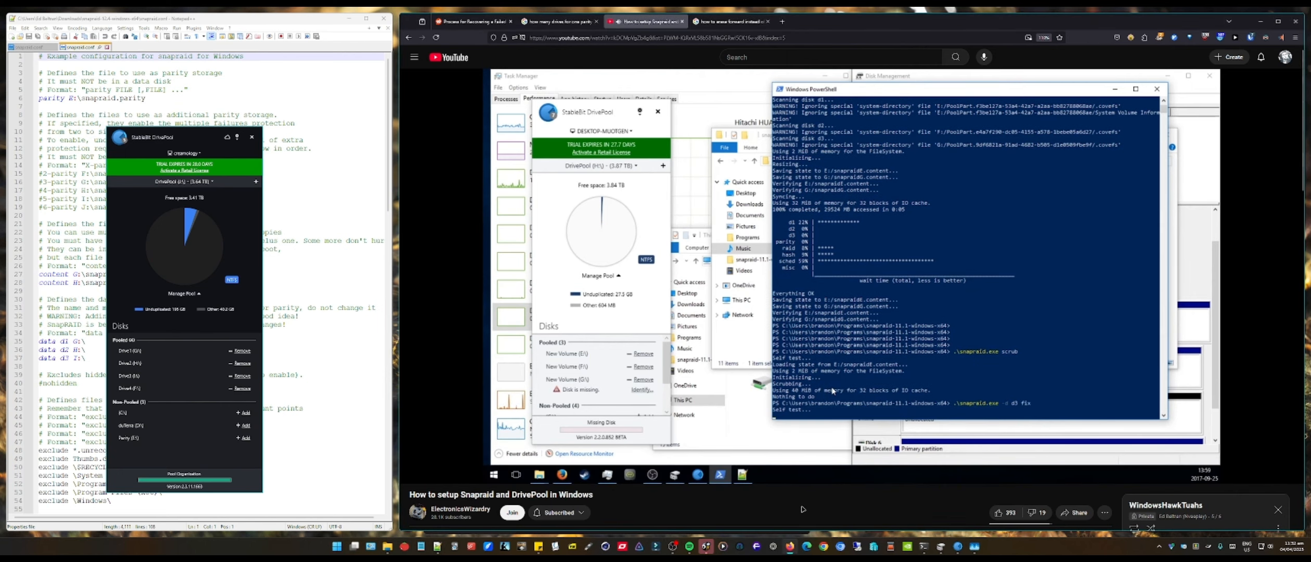
click(973, 545)
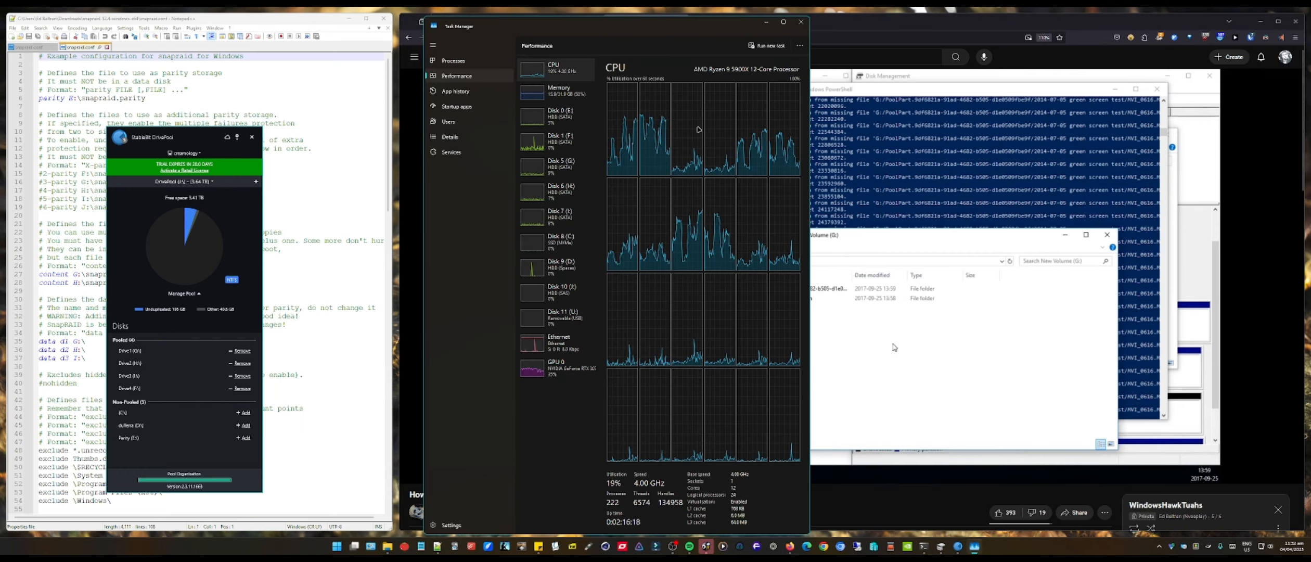
drag(626, 29, 245, 172)
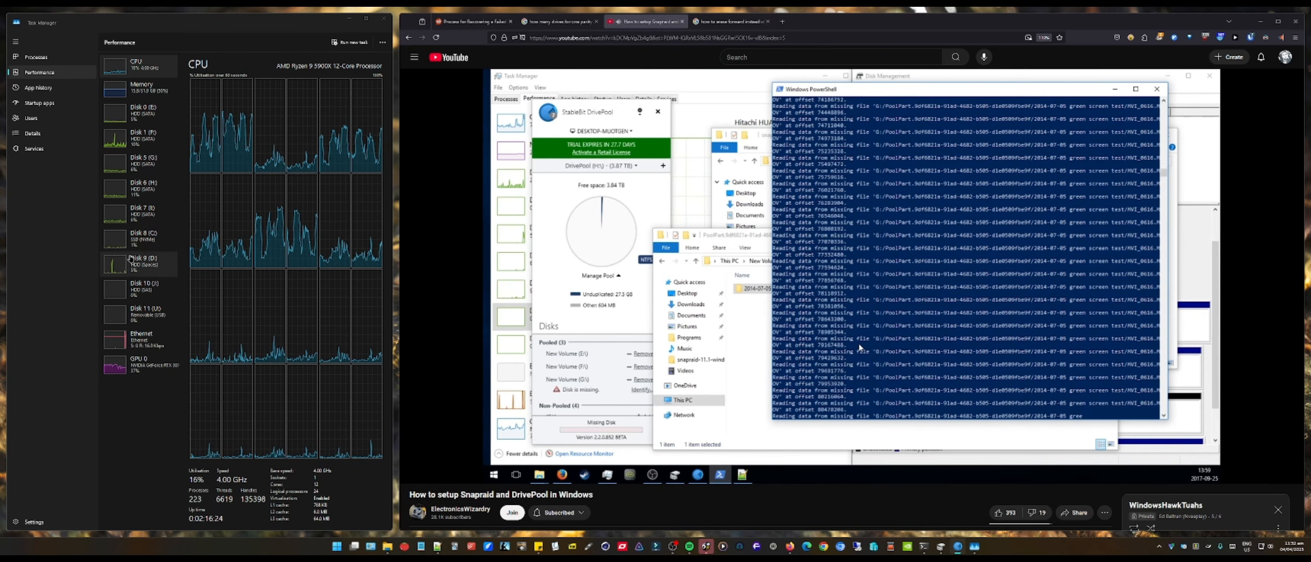
click(859, 347)
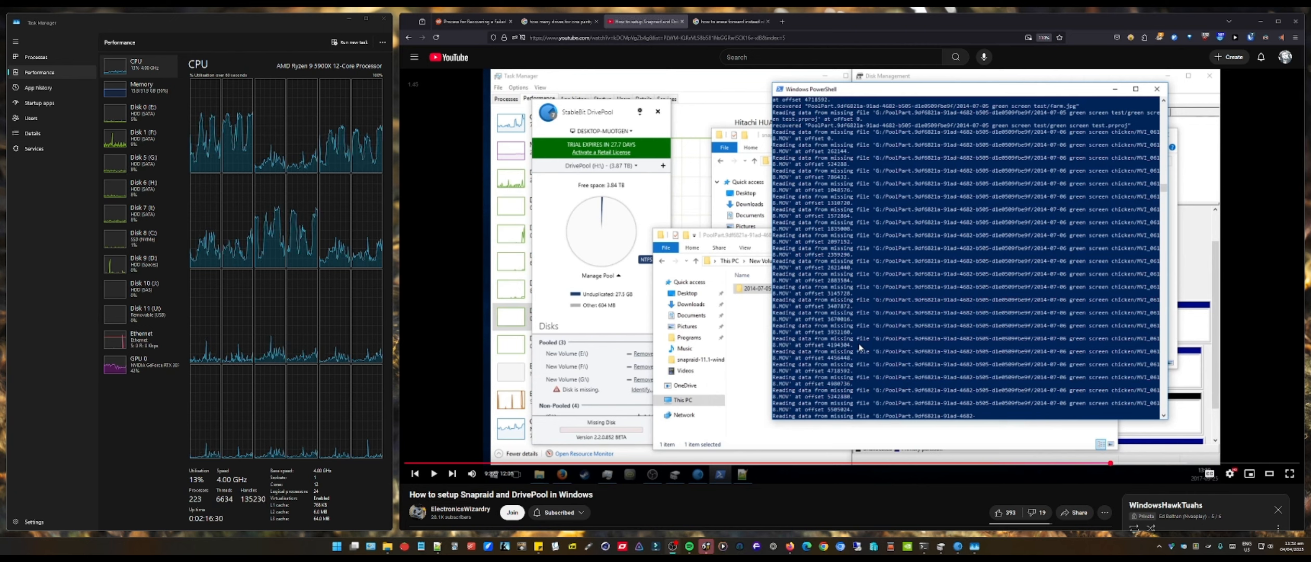
Open This PC in a new File Explorer window, and arrange it below Task Manager beside the tutorial.
drag(242, 22, 819, 397)
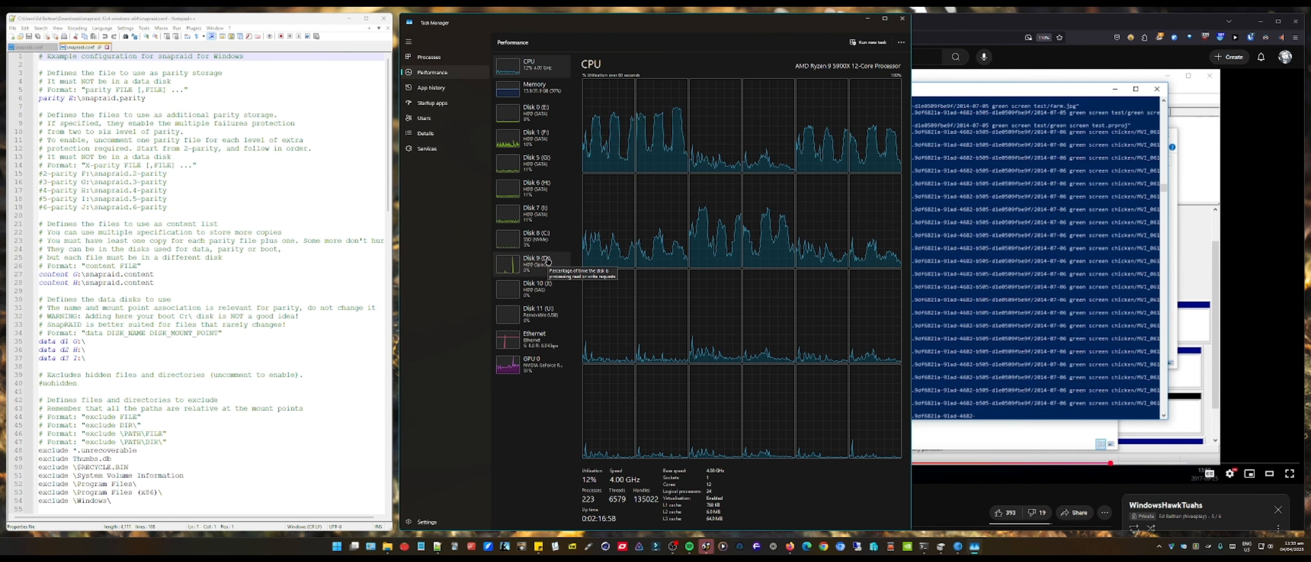
key(super+e)
drag(534, 142, 737, 163)
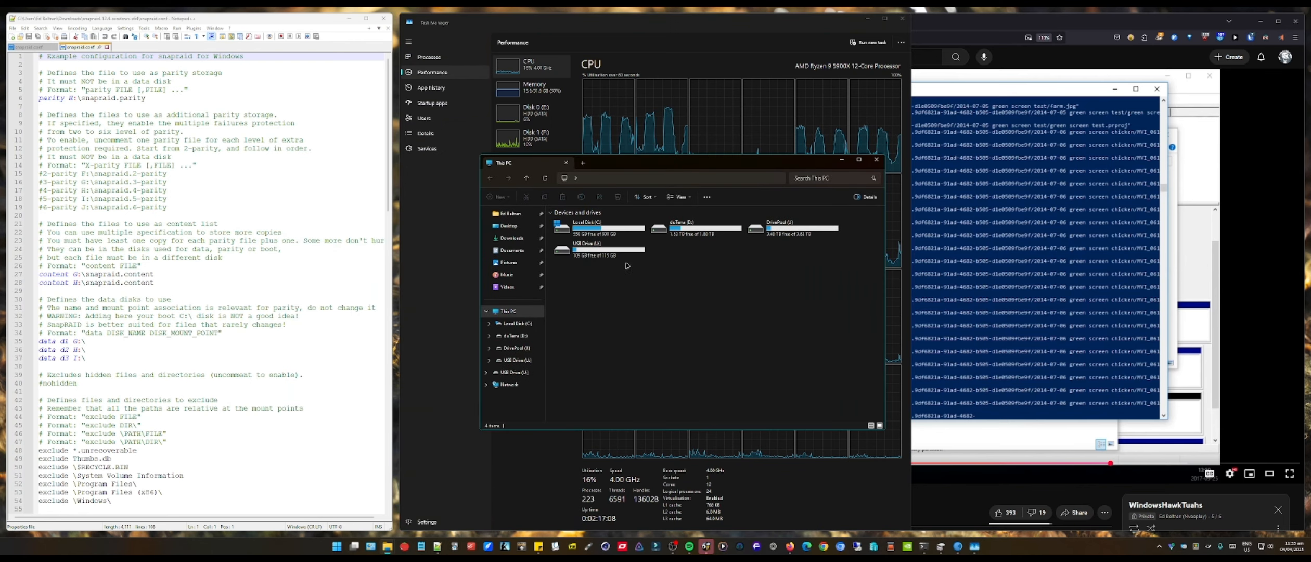
drag(745, 28, 312, 203)
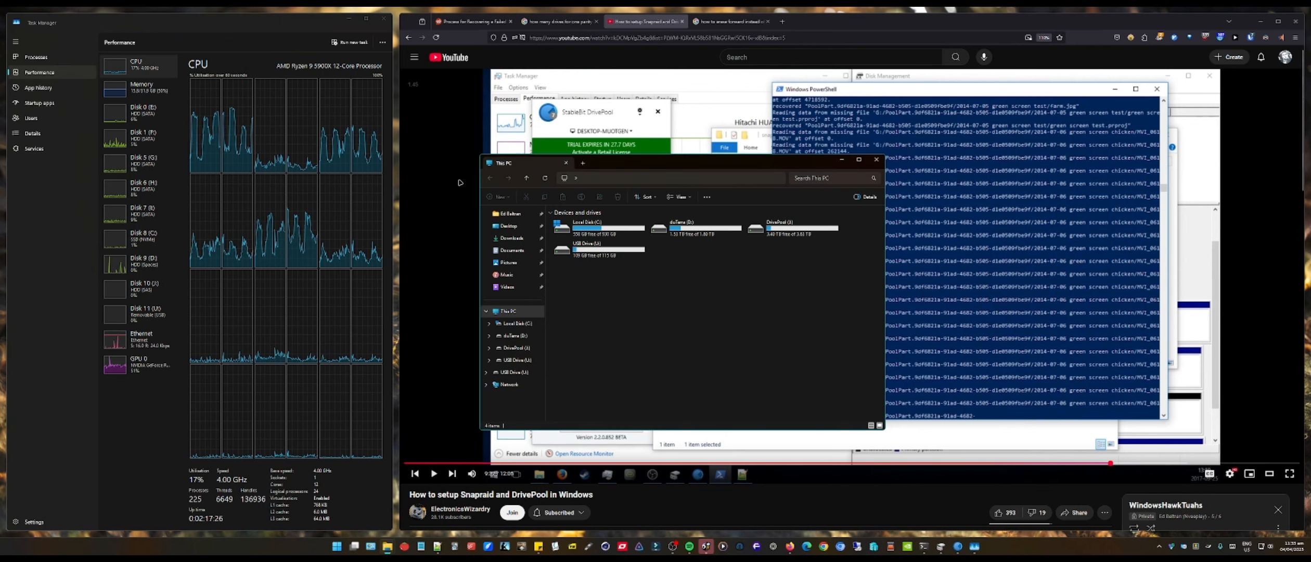
drag(643, 161, 302, 218)
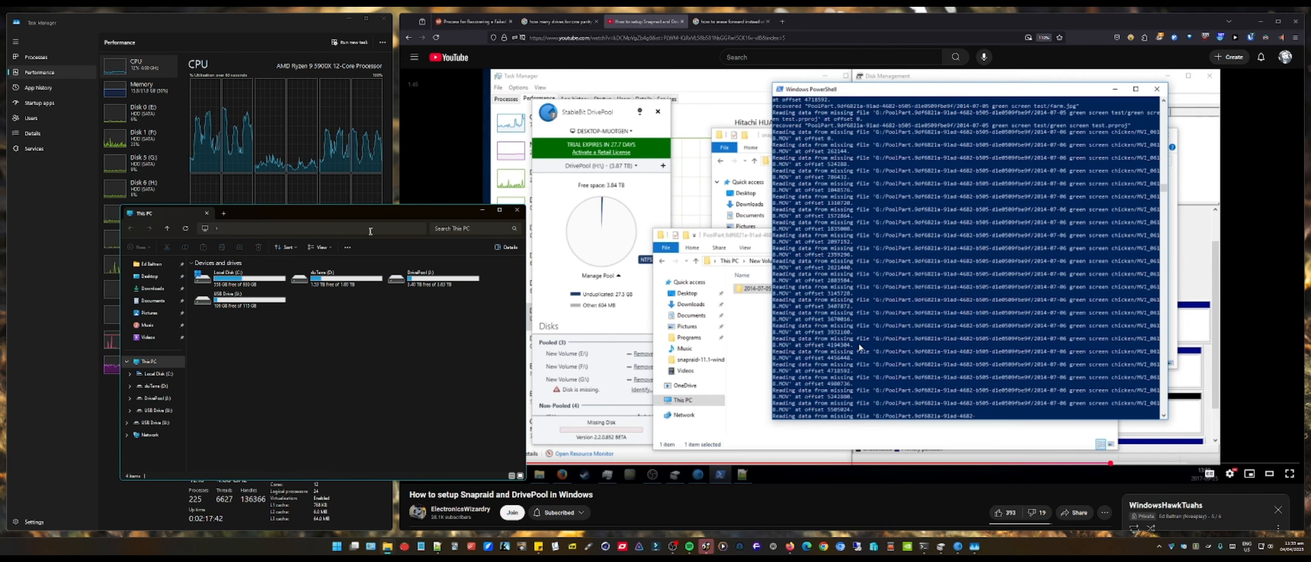
drag(374, 215, 331, 313)
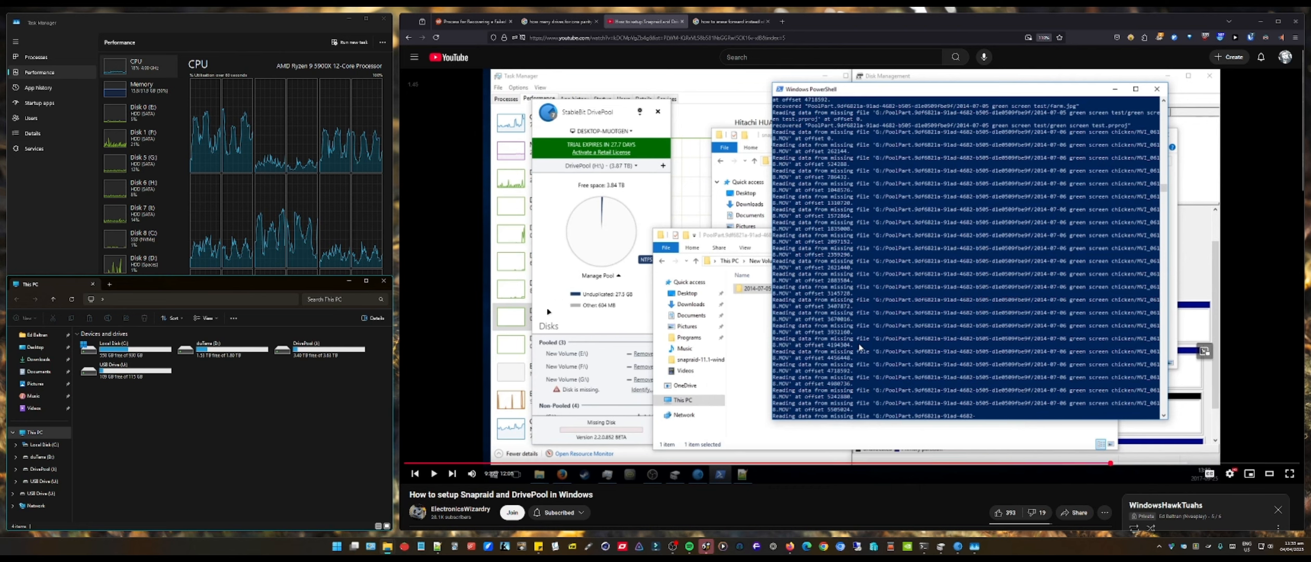
Open YouTube in a new tab, and load "How to Hide a Drive in Windows File Explorer" from the WindowsHawkTuahs playlist.
middle_click(455, 64)
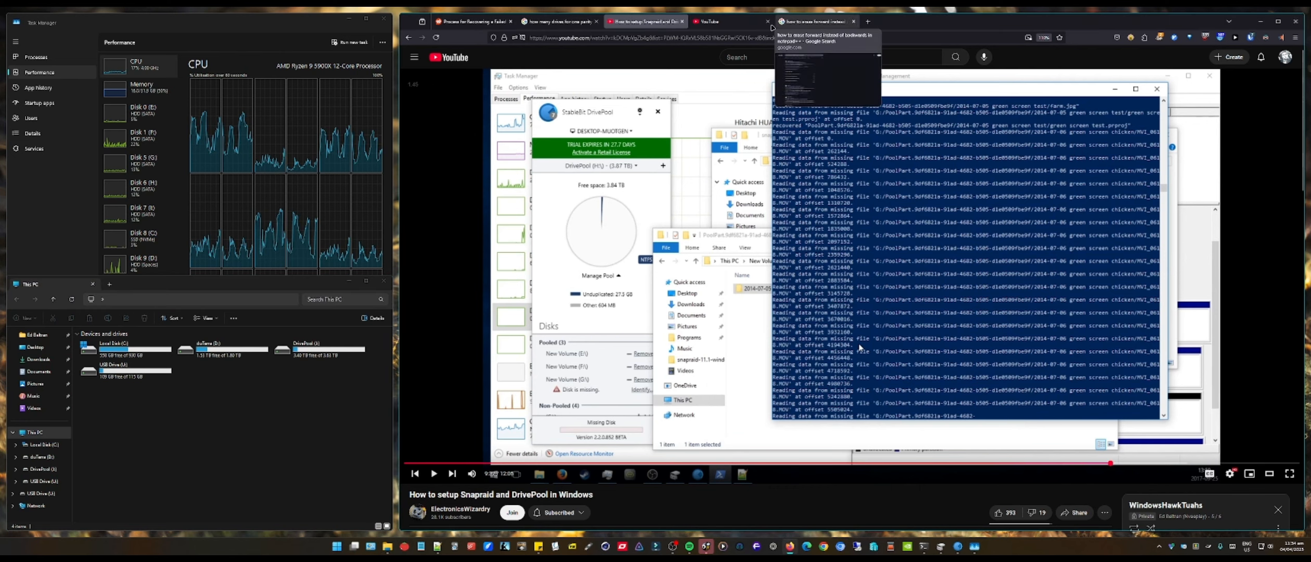
click(743, 22)
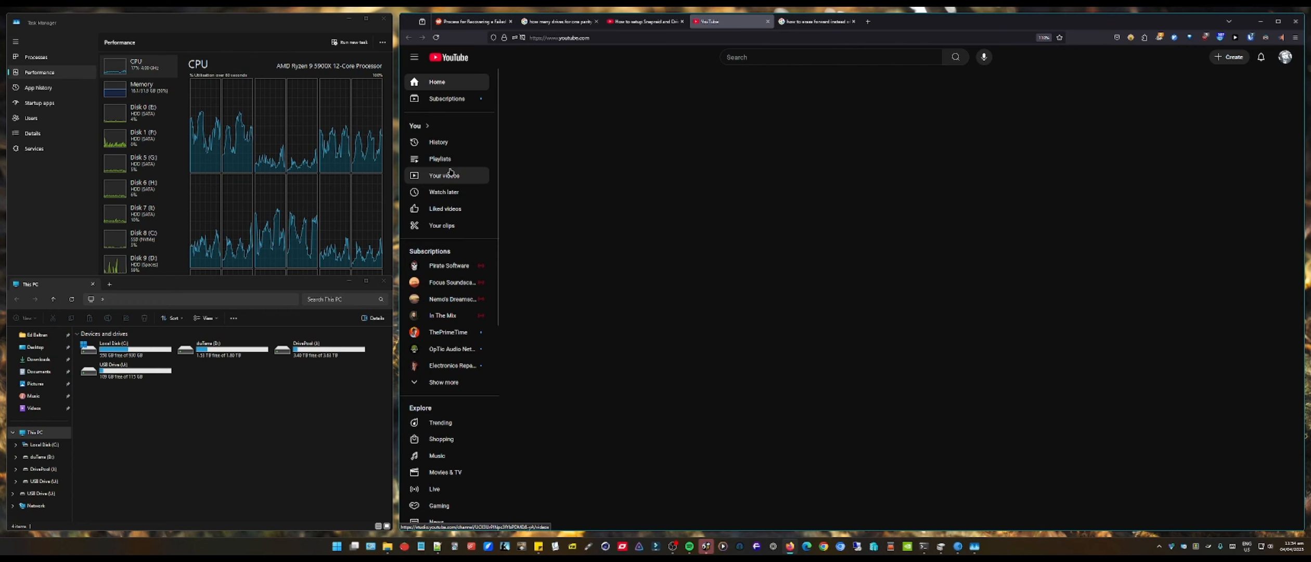
click(439, 176)
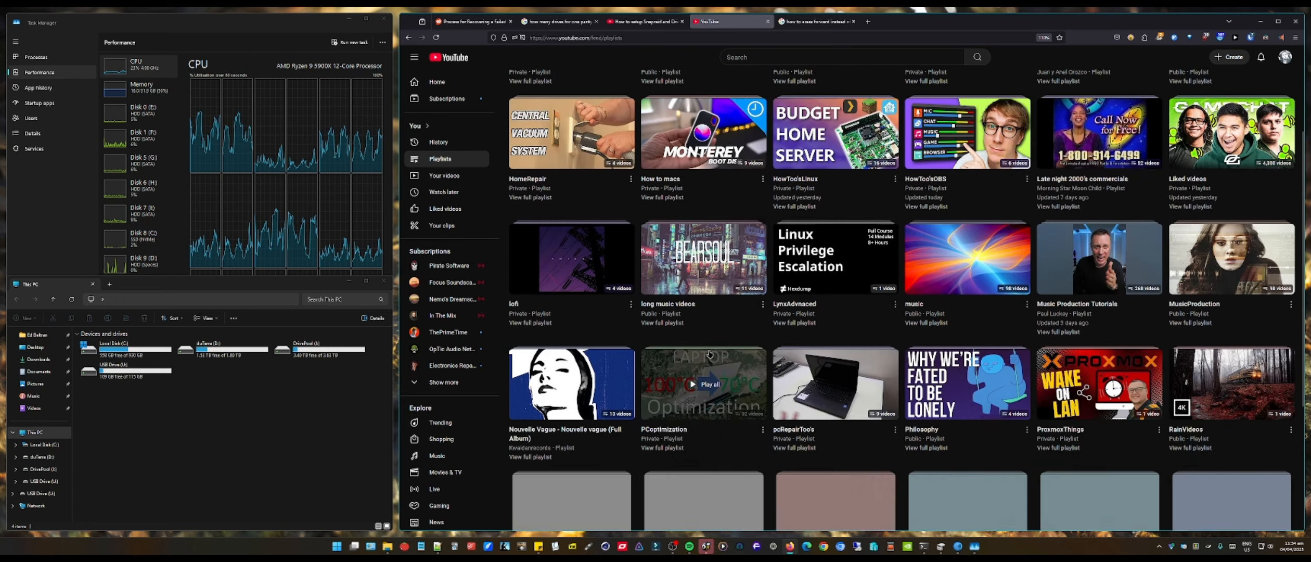
scroll(723, 406, down, 4)
click(714, 443)
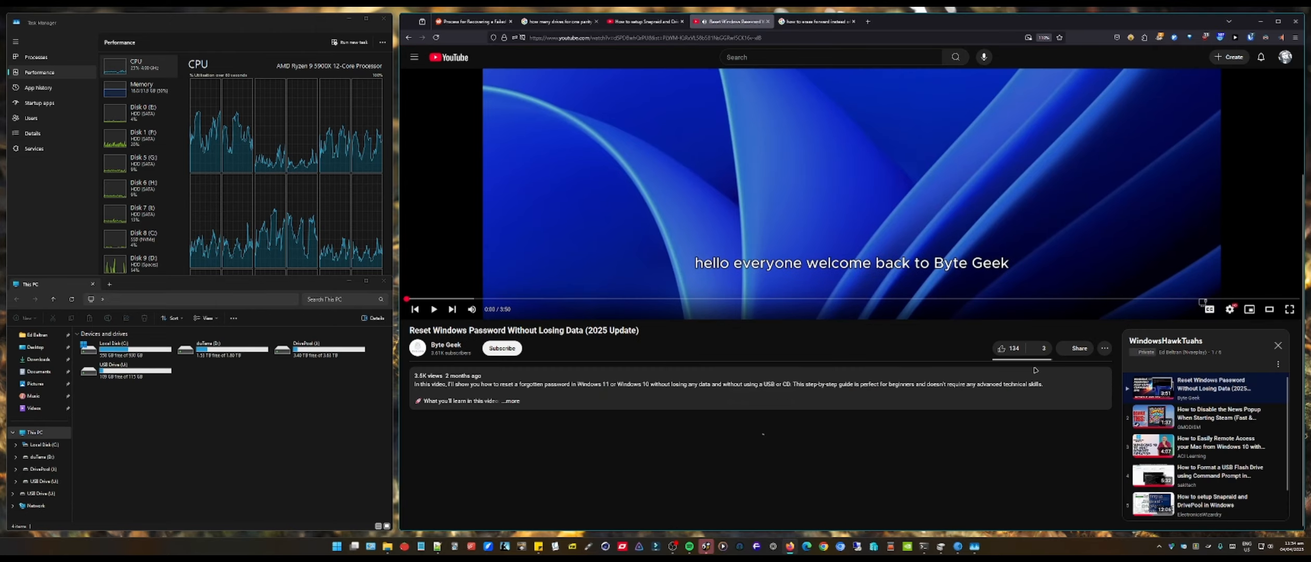
scroll(1149, 409, down, 1)
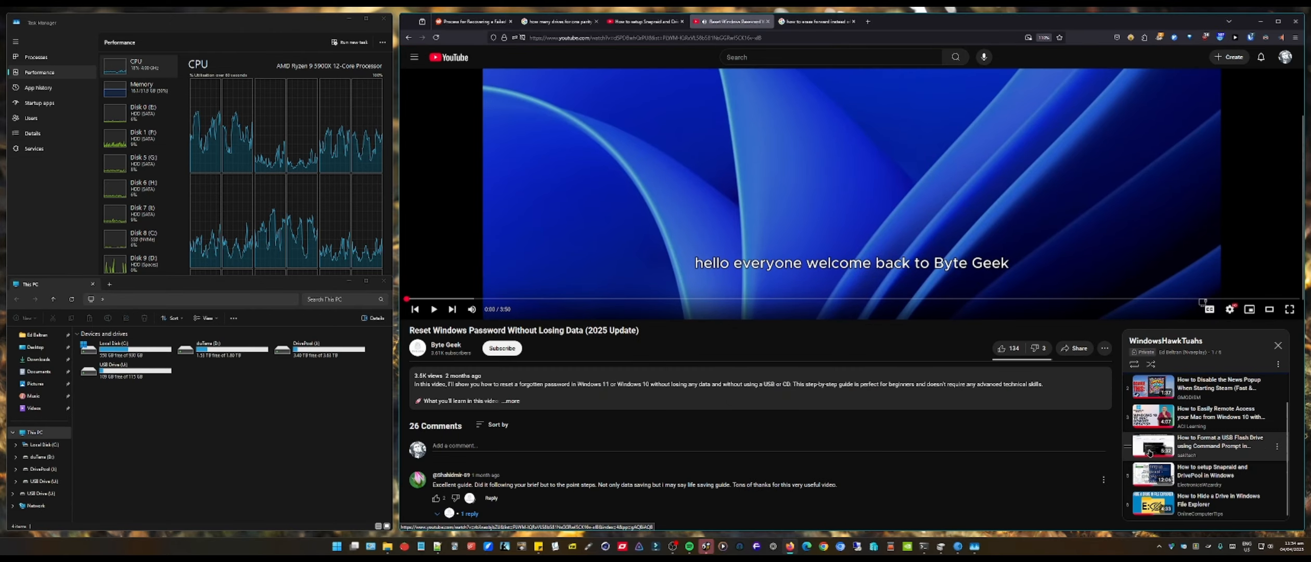
click(1152, 503)
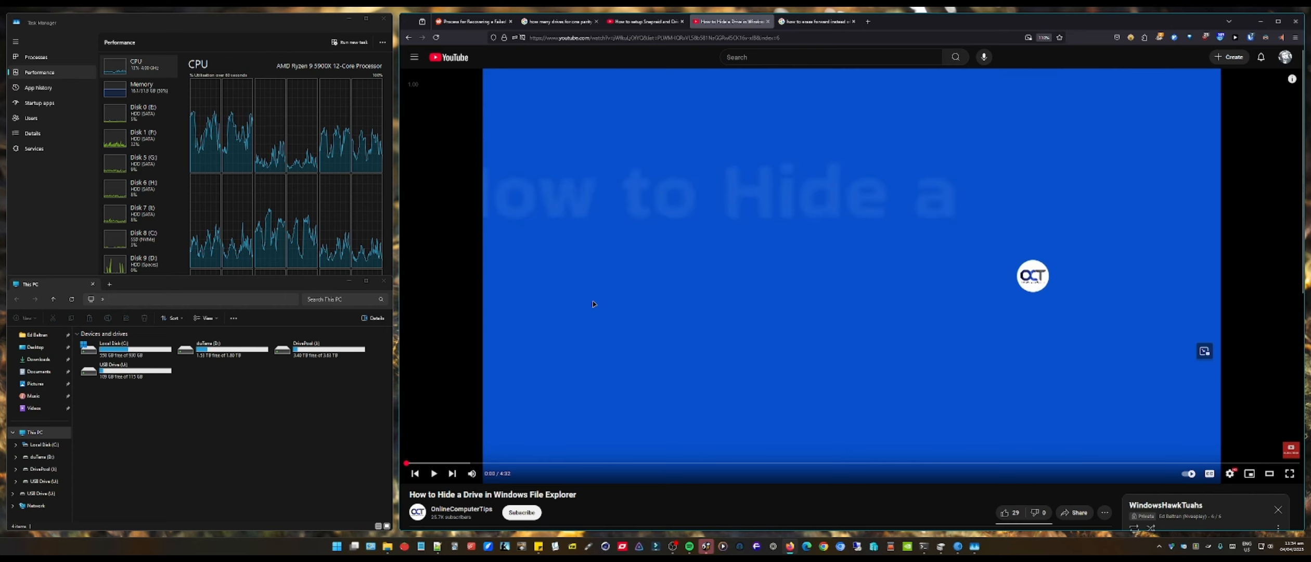
Search the launcher for reg.exe, start Registry Editor from the results, and place its window over the video.
key(alt+space)
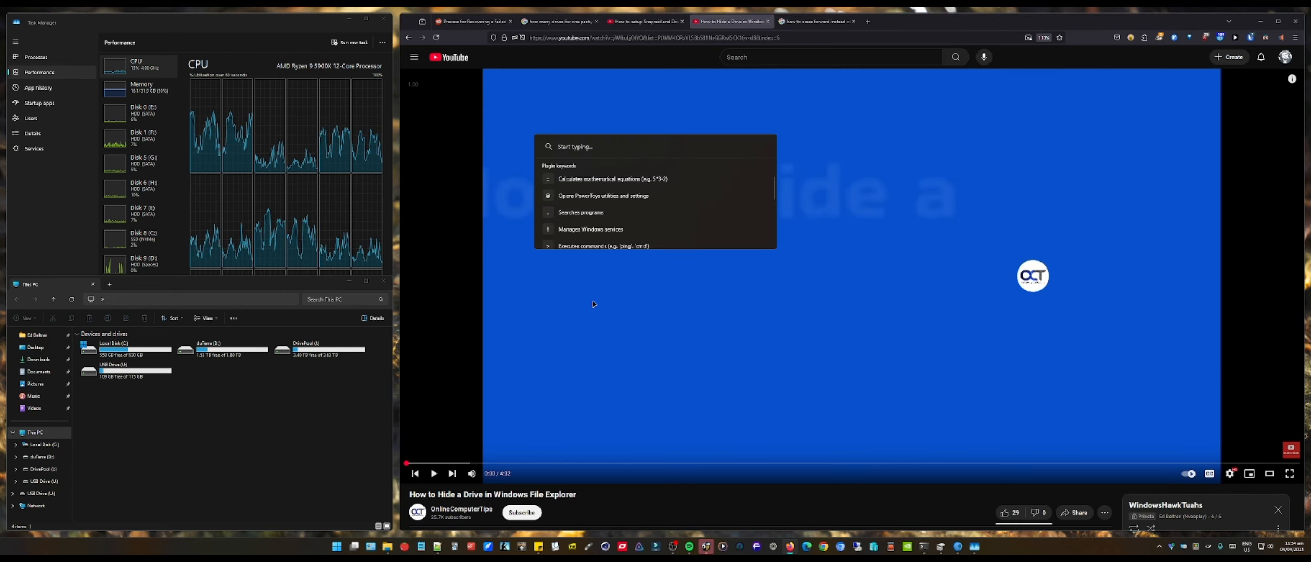
text(reg.exe)
key(Down)
key(Return)
drag(294, 275, 966, 358)
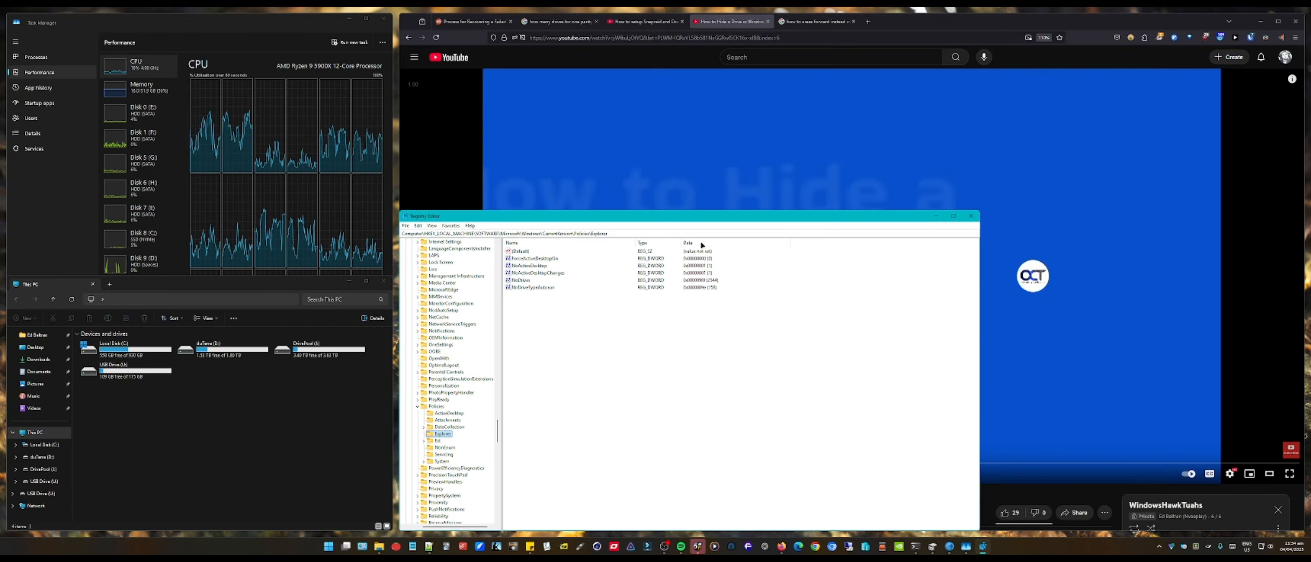
Review the path of the Policies\Explorer registry key and the registry import and export commands.
drag(690, 218, 960, 333)
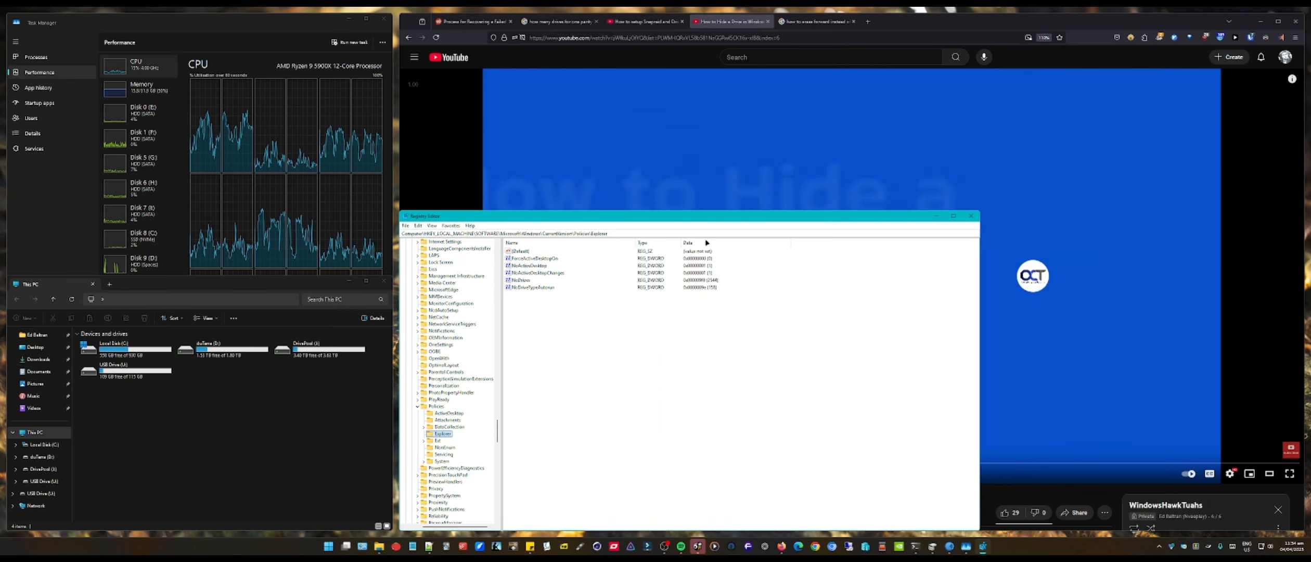
click(633, 234)
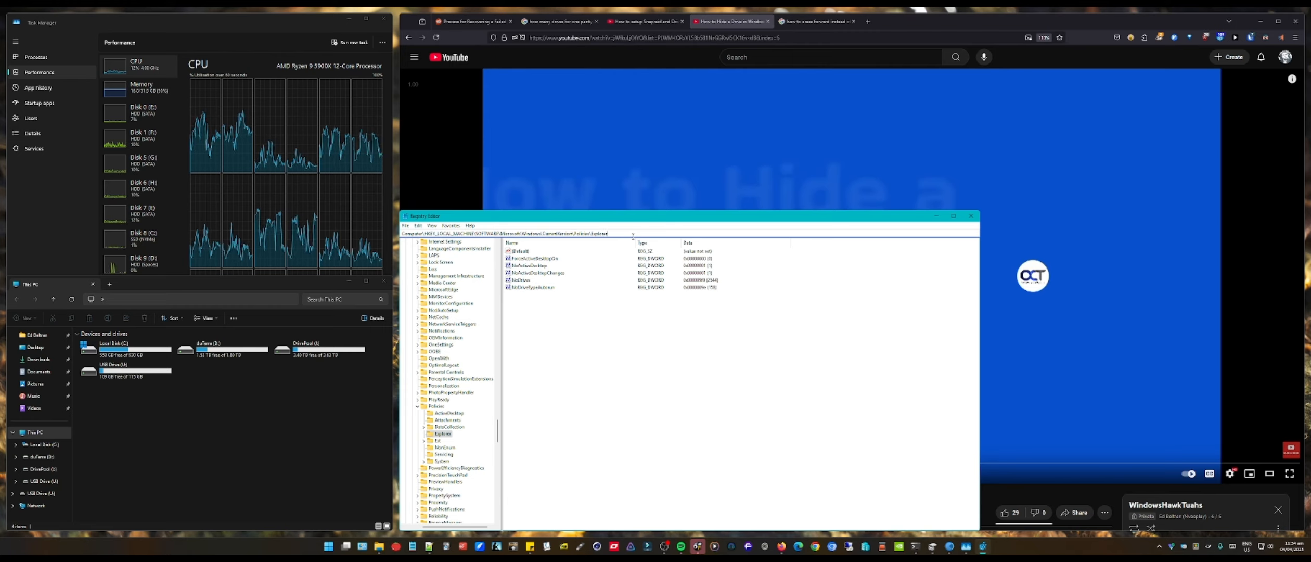
click(406, 225)
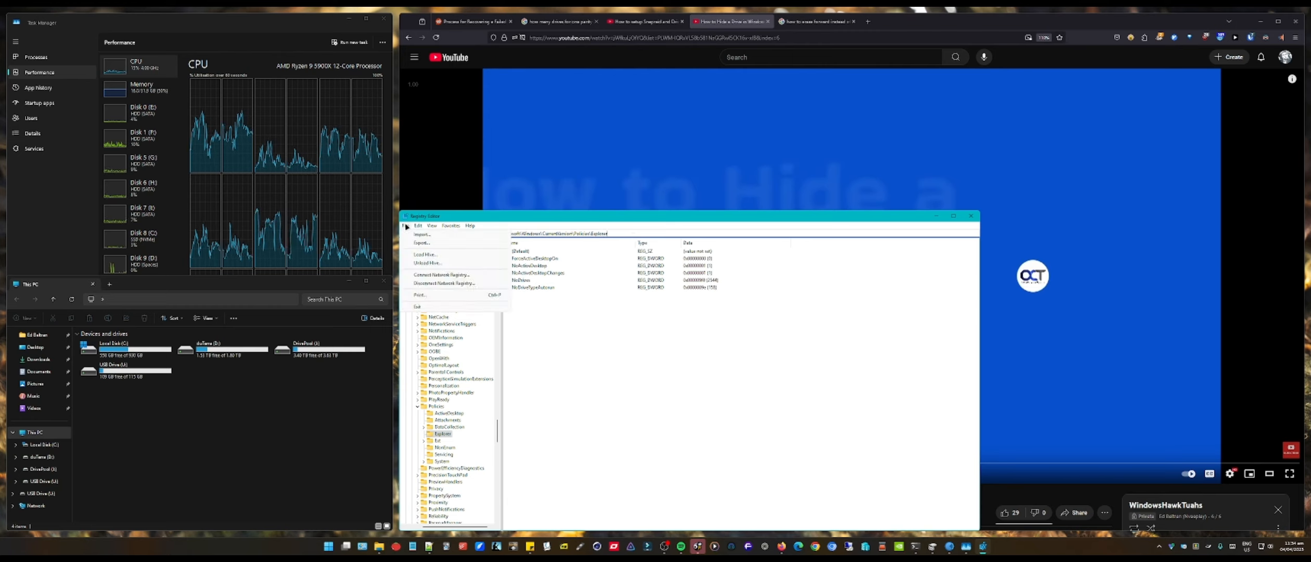
click(608, 312)
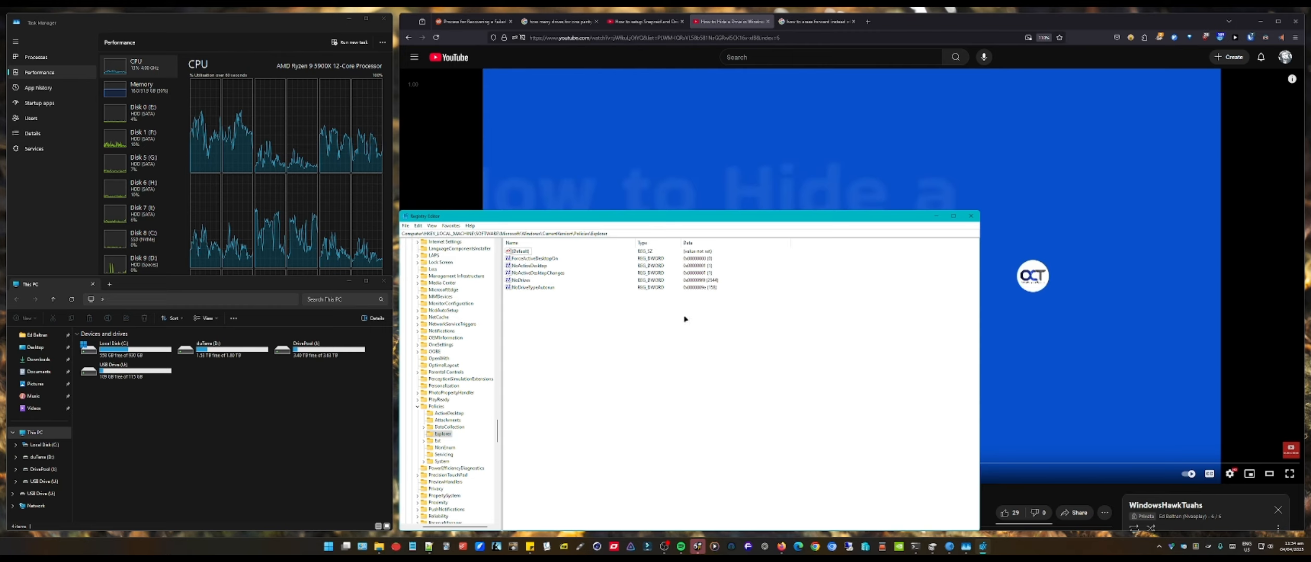
click(406, 225)
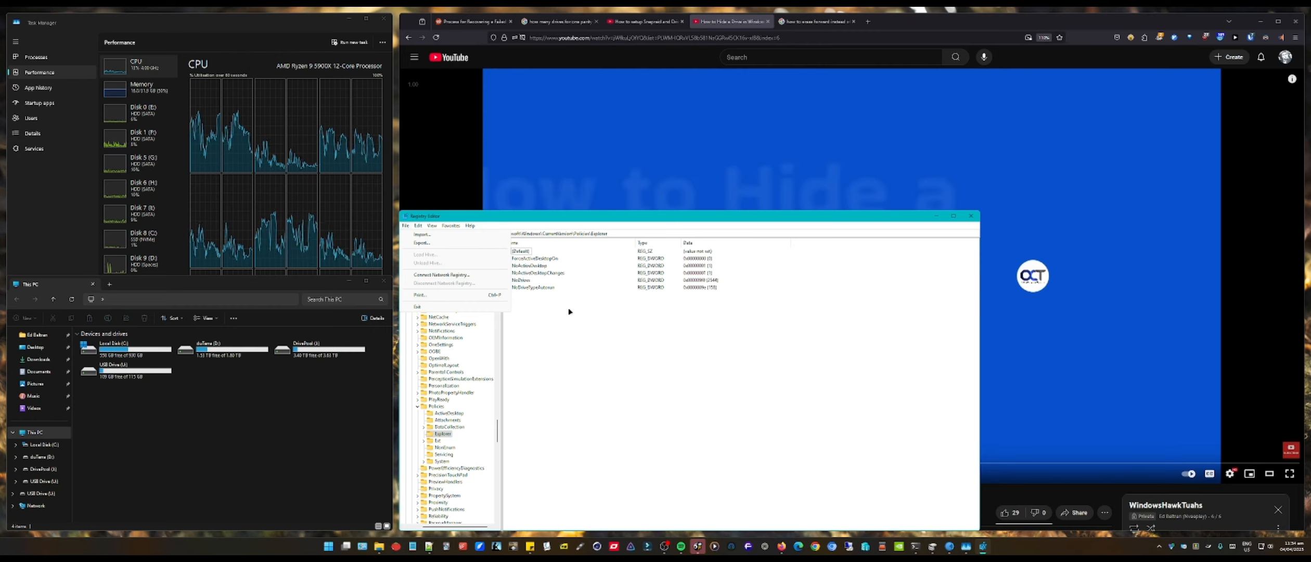
click(557, 315)
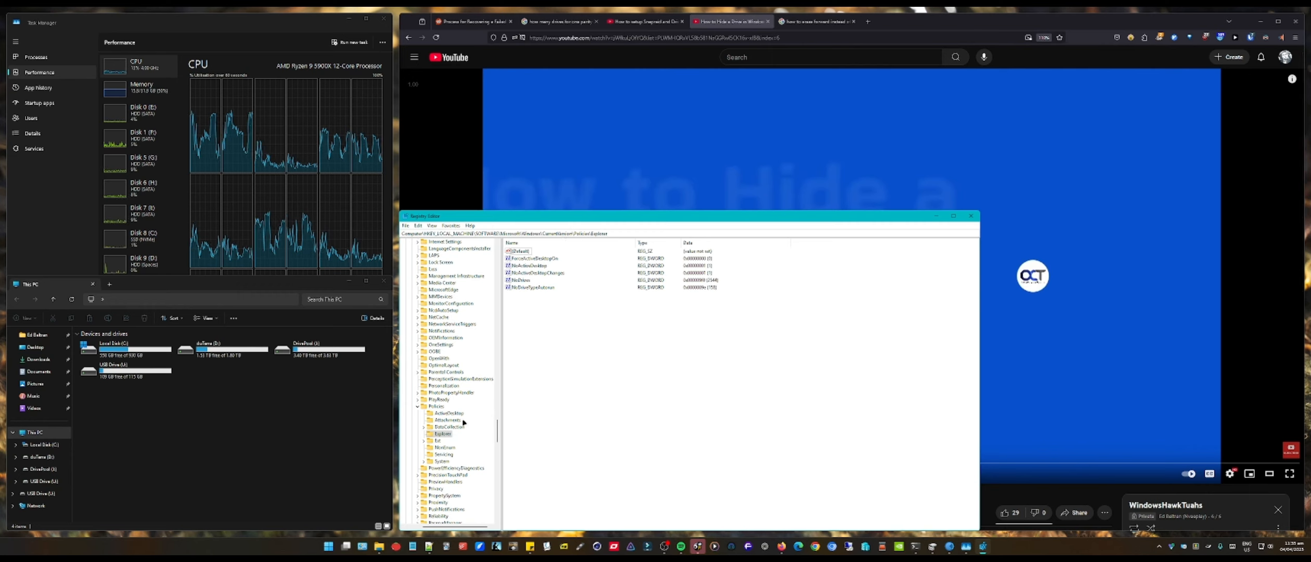
Examine the NoDrives value in the Explorer key and the DWORD (32-bit) option for new values.
click(520, 280)
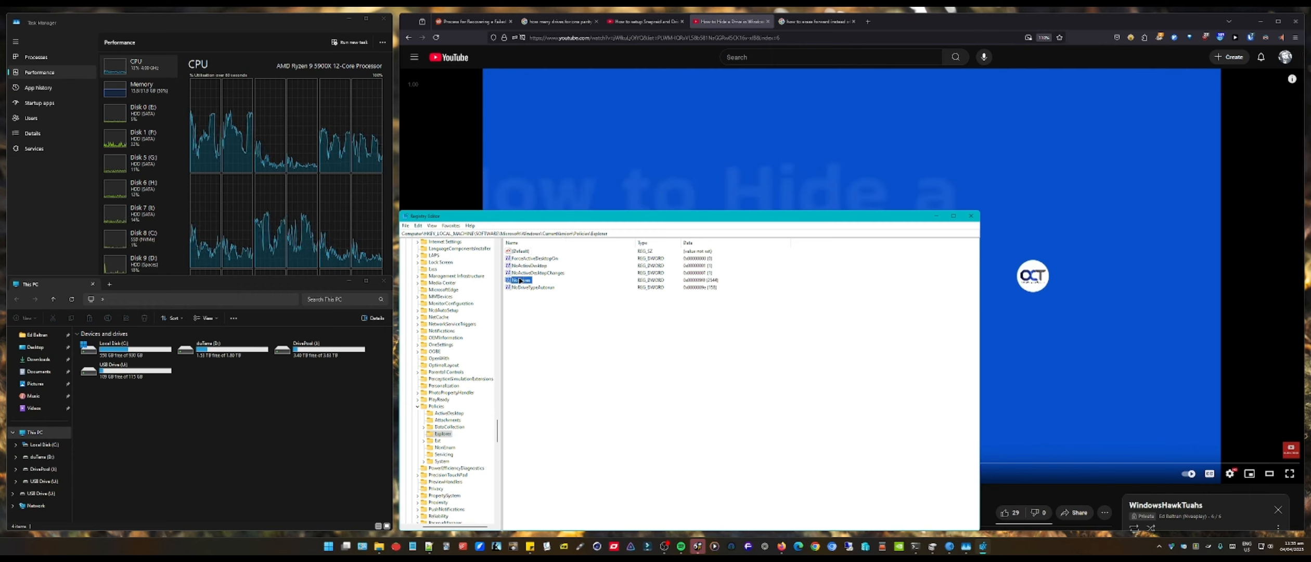
right_click(546, 337)
mouse_move(567, 341)
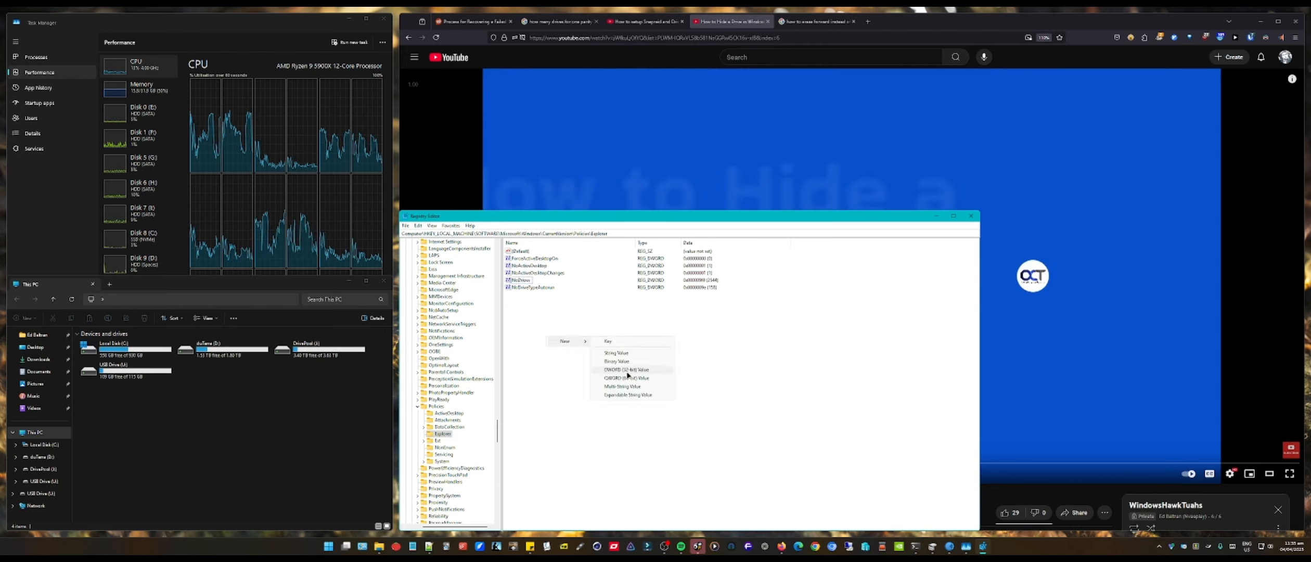
click(548, 297)
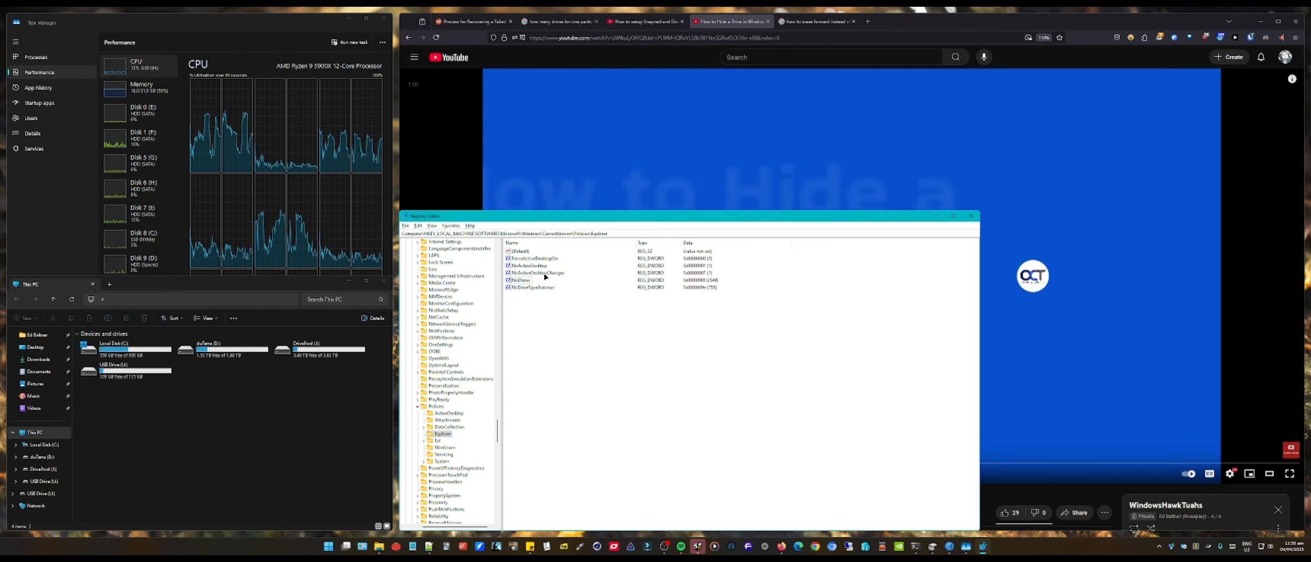
Launch Calculator, and place Registry Editor above the This PC window so the video page is clear.
key(alt+space)
text(calculator)
key(Return)
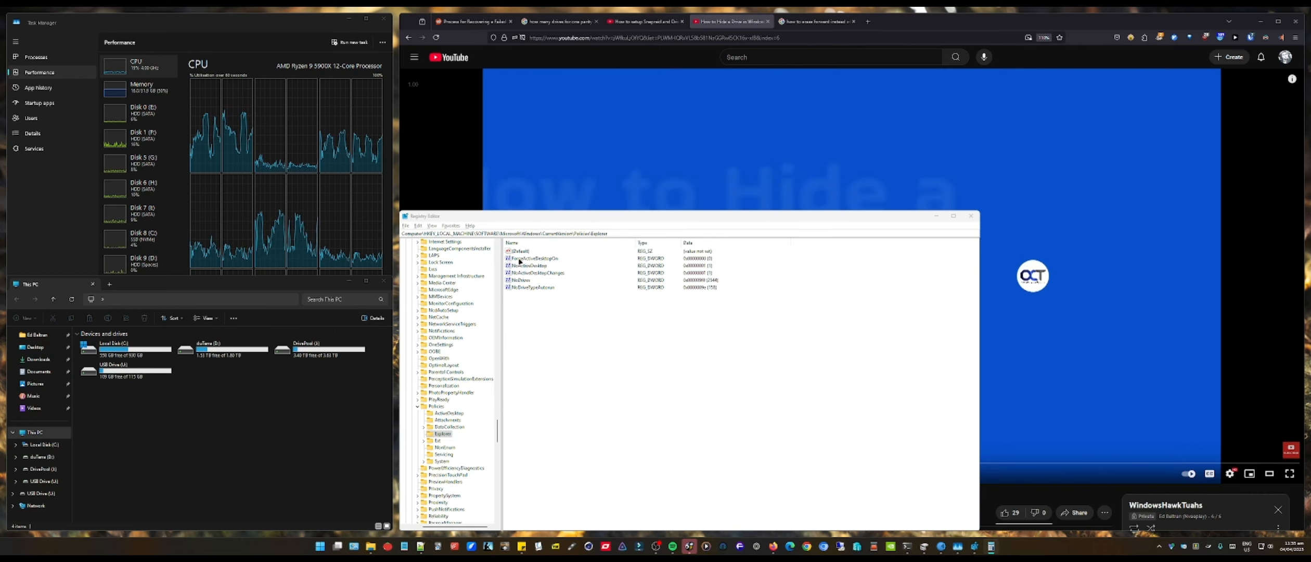
drag(556, 216, 336, 159)
drag(585, 331, 360, 228)
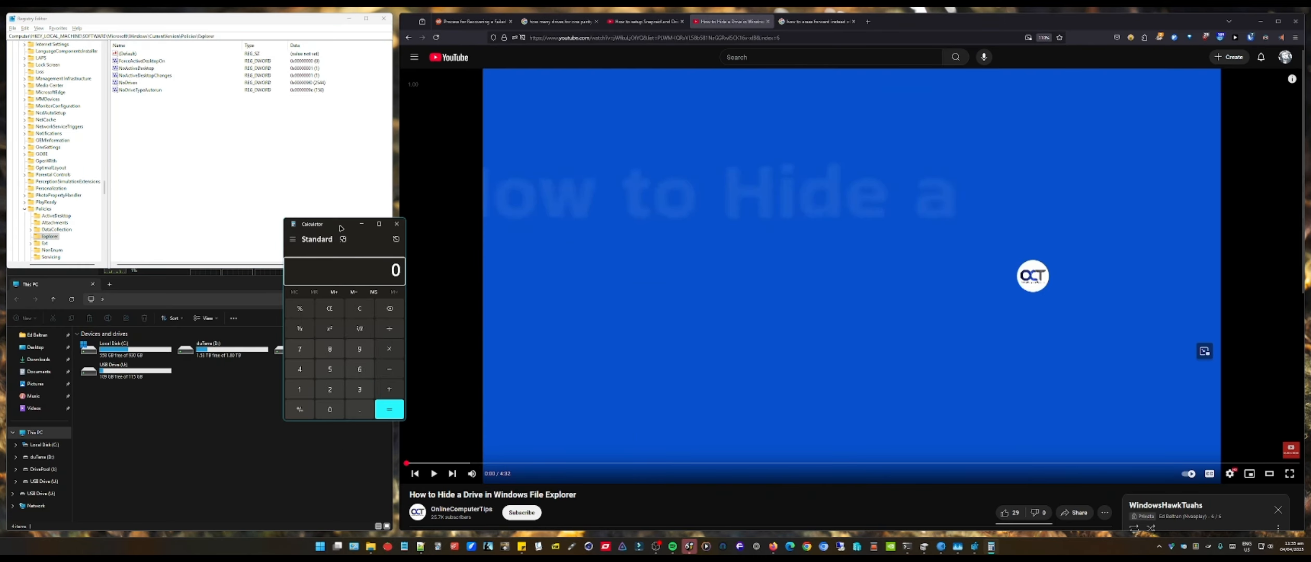
Expand the video description to its drive-letter decimal list, and arrange Calculator and Task Manager's disk list alongside it.
scroll(1123, 333, down, 4)
click(425, 337)
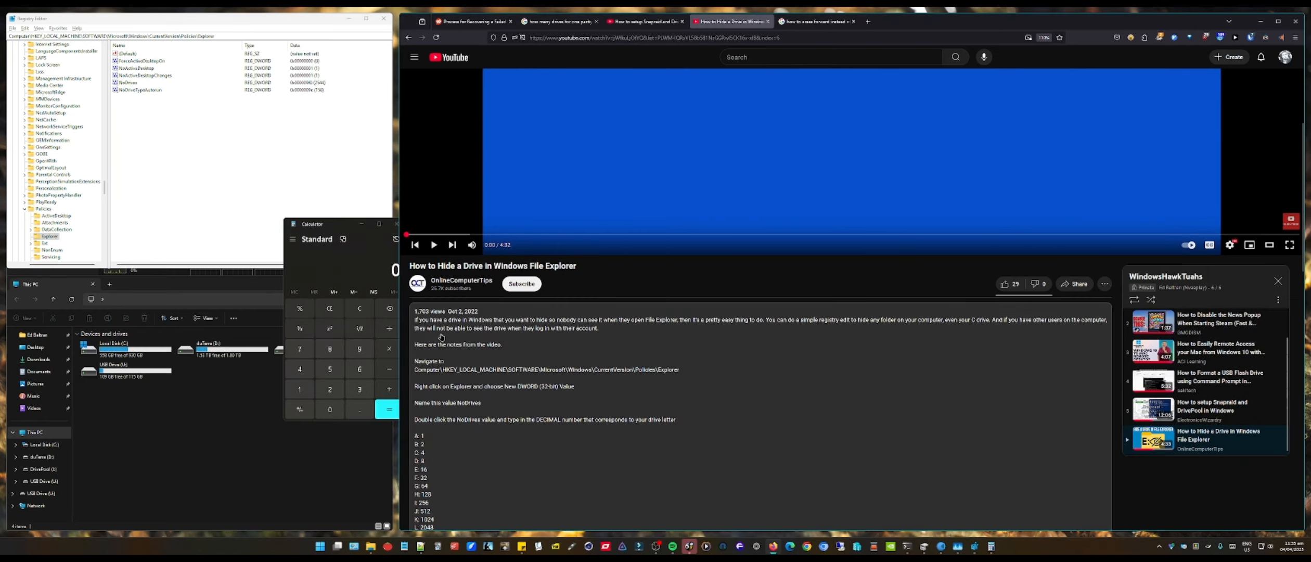
scroll(512, 356, down, 5)
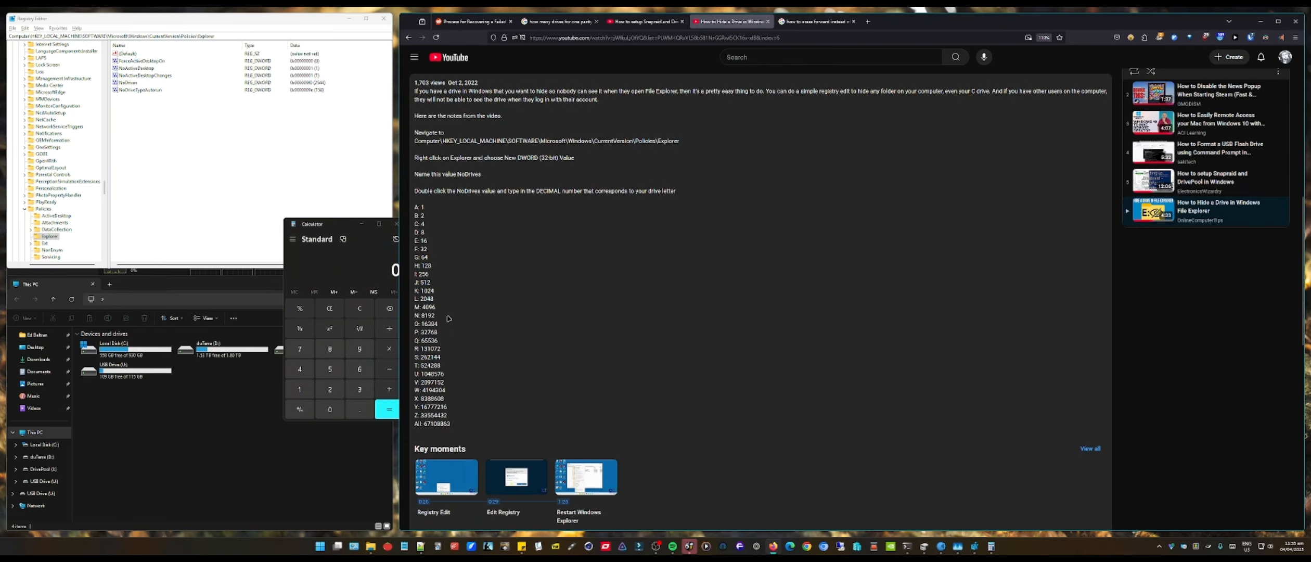
drag(310, 224, 747, 195)
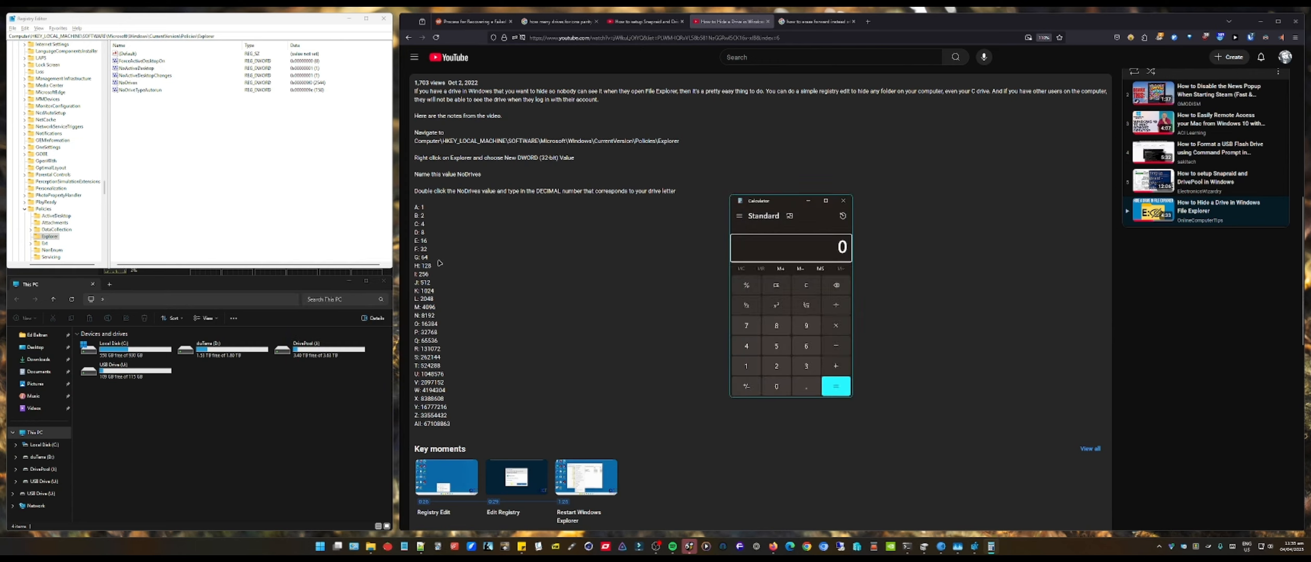
key(alt+Tab)
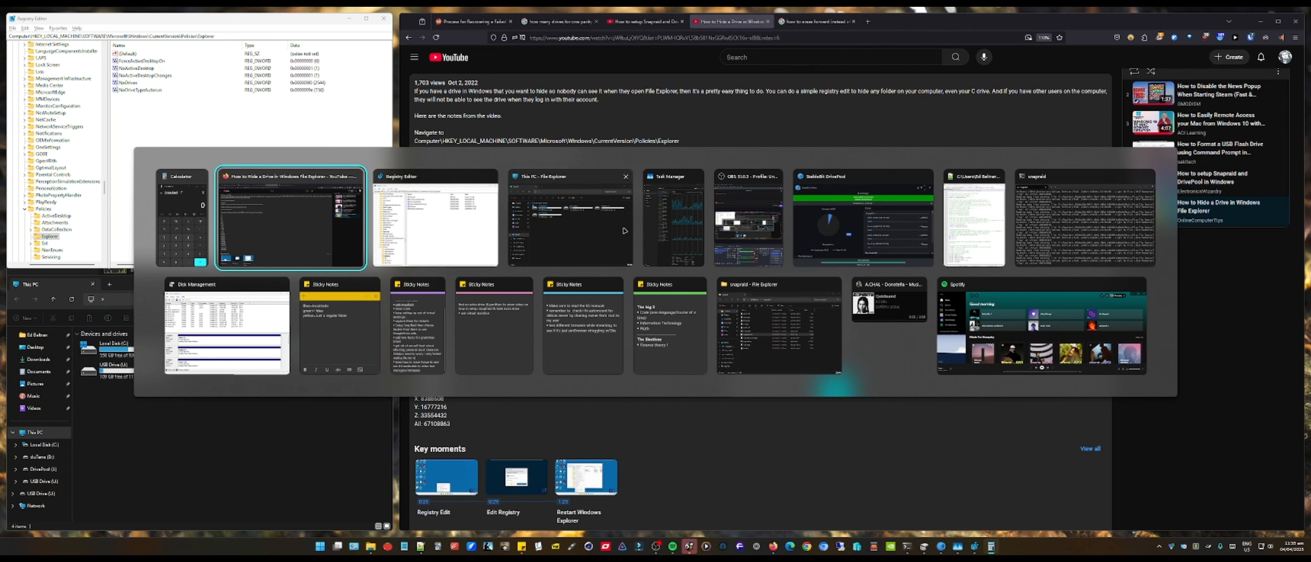
click(682, 244)
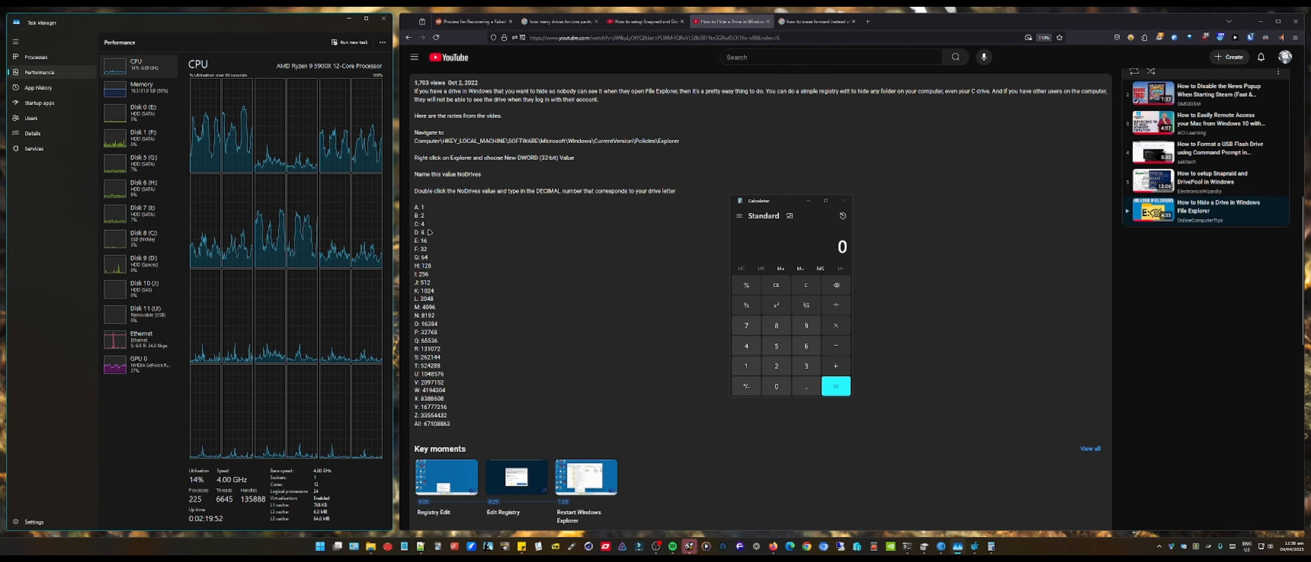
Add the decimal values for drives F, G and H in Calculator: 32 + 64 + 128.
click(806, 366)
click(780, 370)
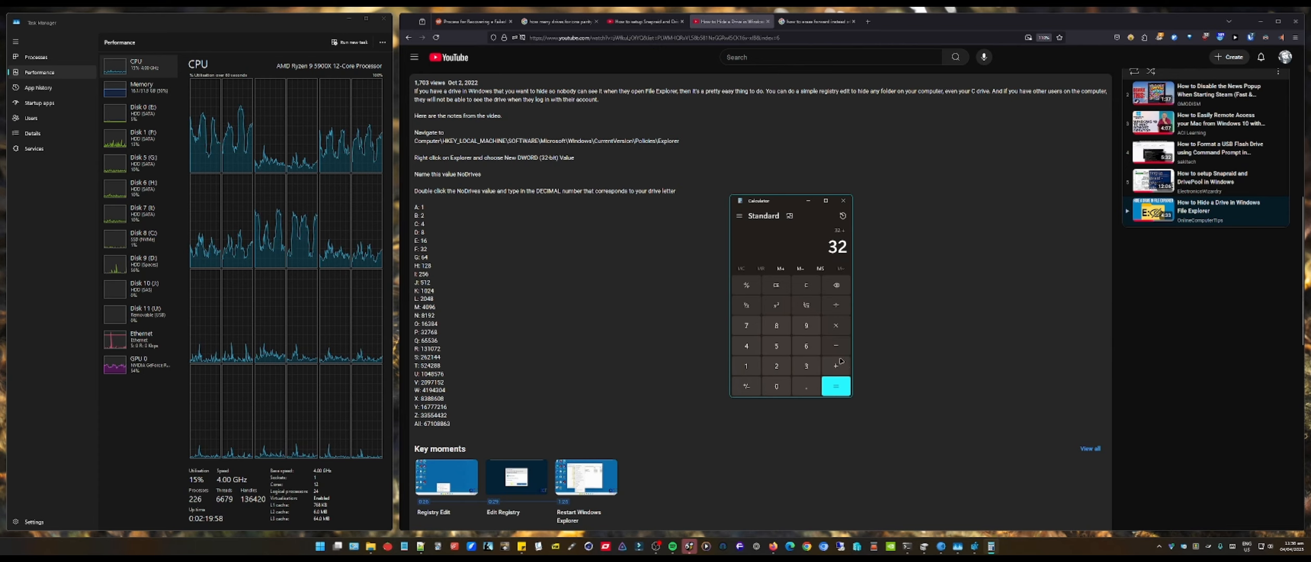
click(806, 346)
click(746, 346)
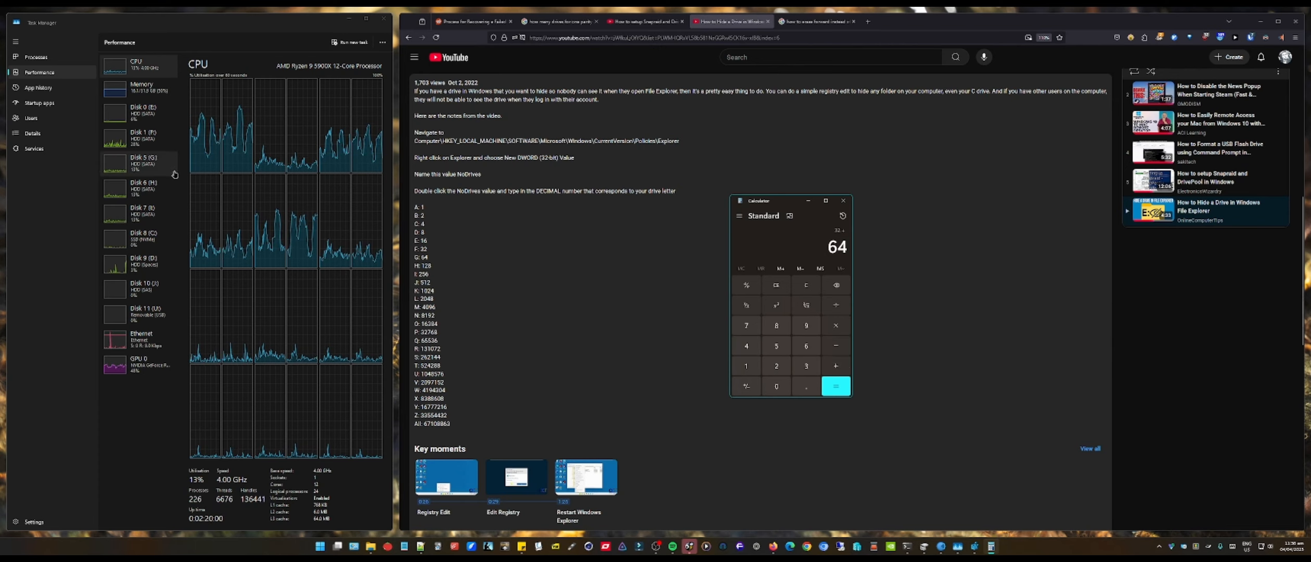
click(836, 367)
click(746, 366)
click(776, 366)
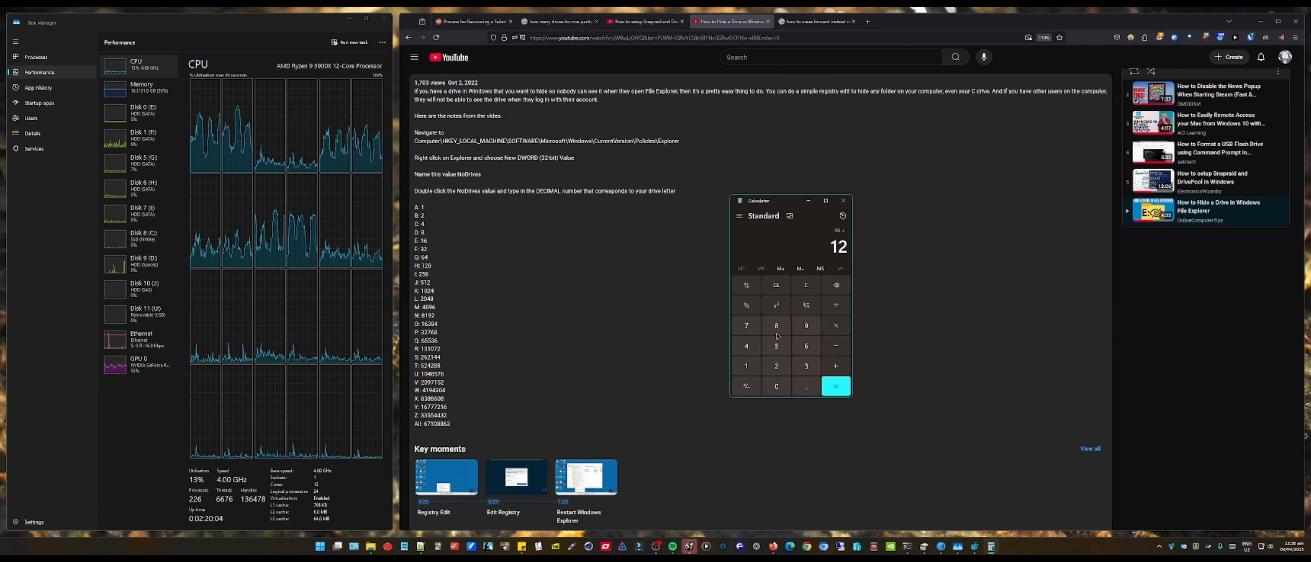
click(776, 331)
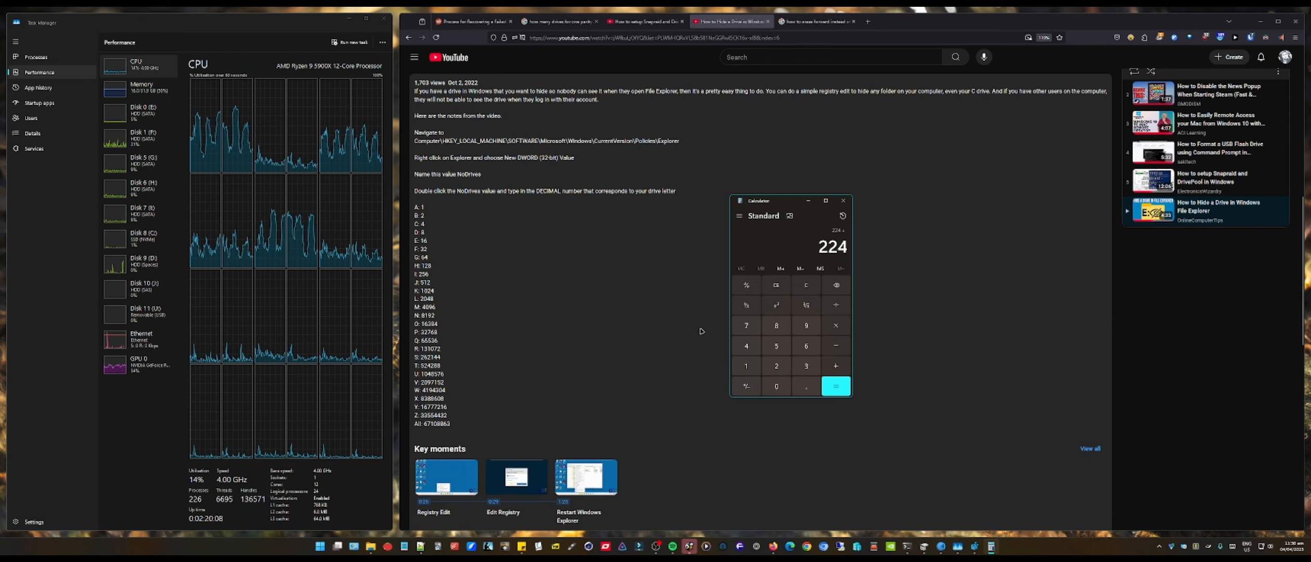
Add 256 for drive I and 2048 for drive L to the running total in Calculator.
click(777, 366)
click(776, 345)
click(806, 345)
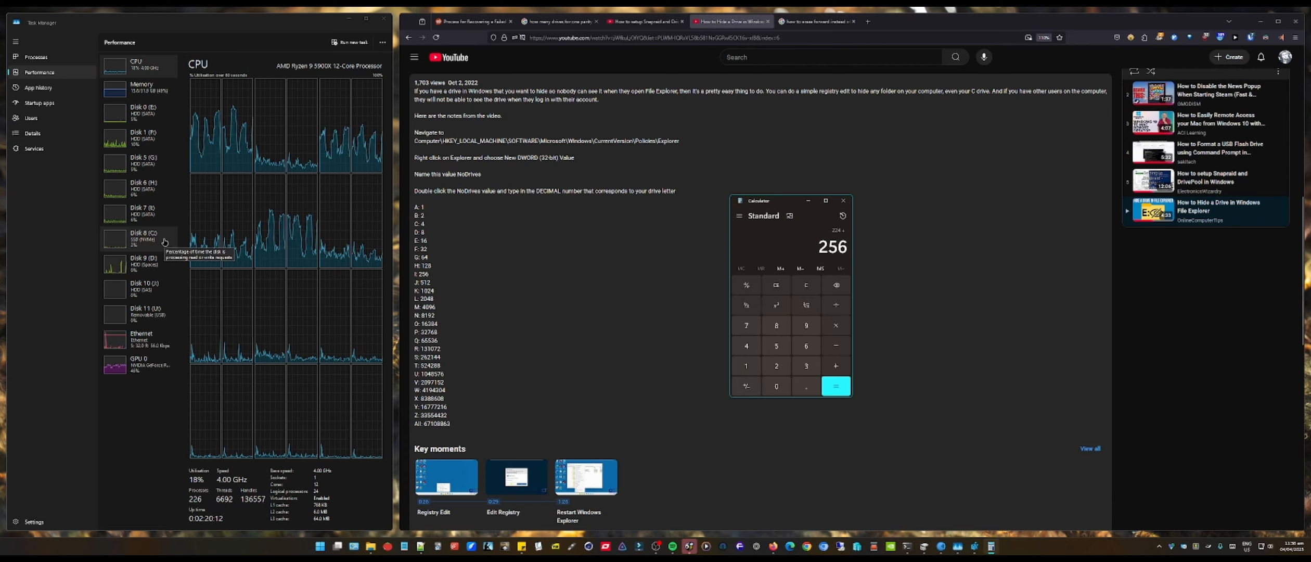
click(835, 389)
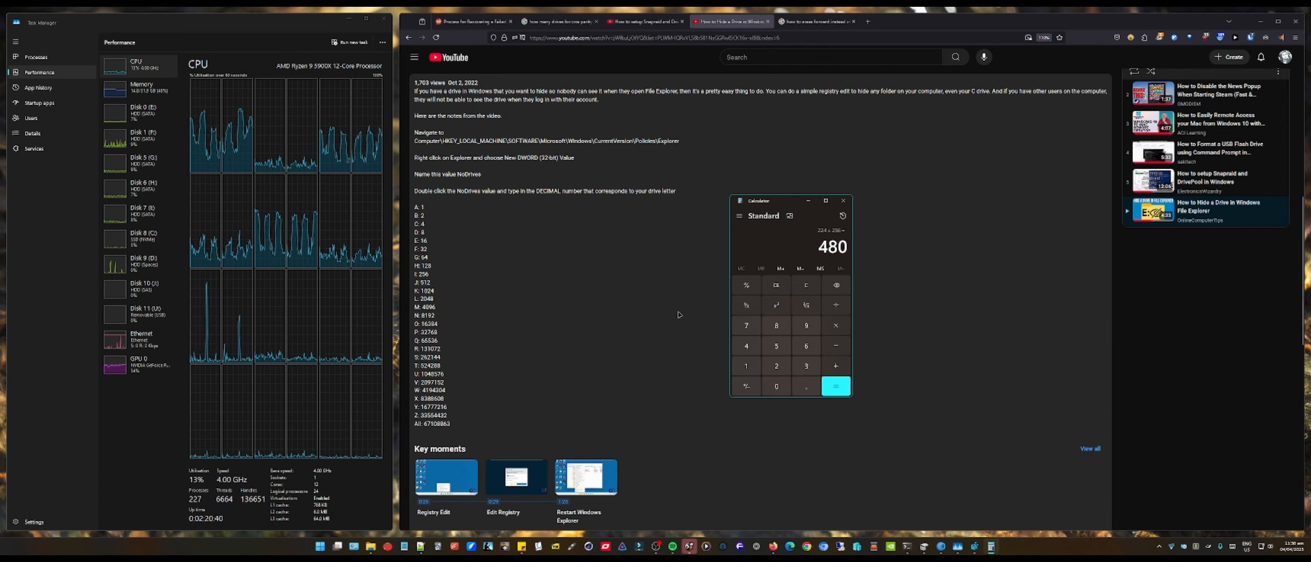
key(plus)
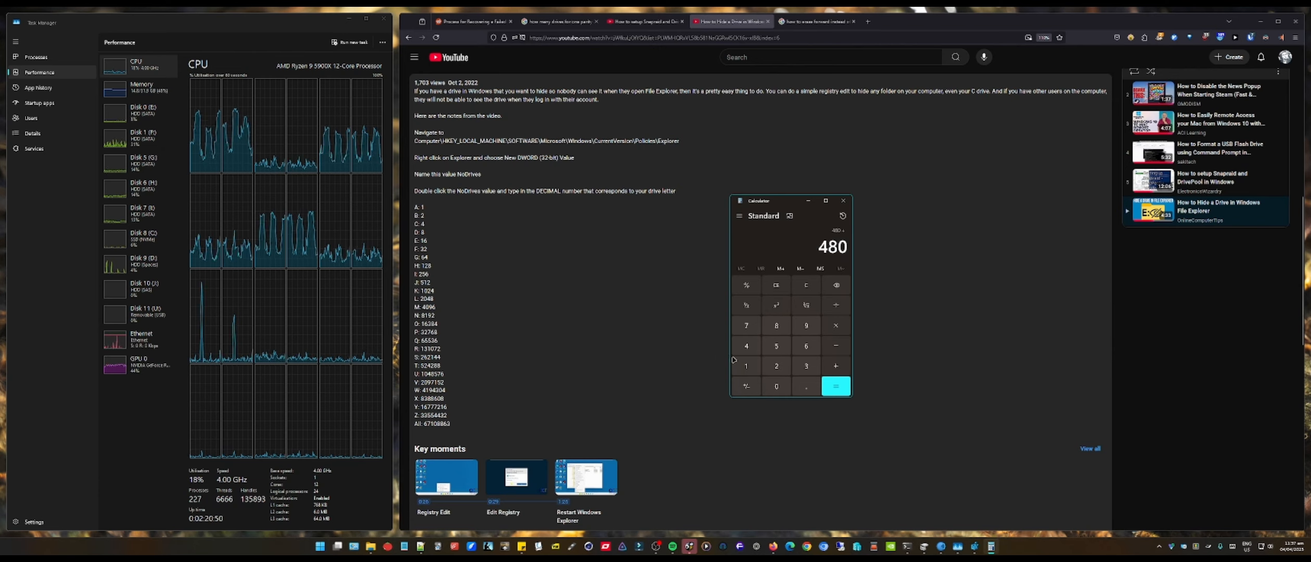
click(776, 366)
click(776, 386)
click(746, 346)
click(776, 325)
click(836, 386)
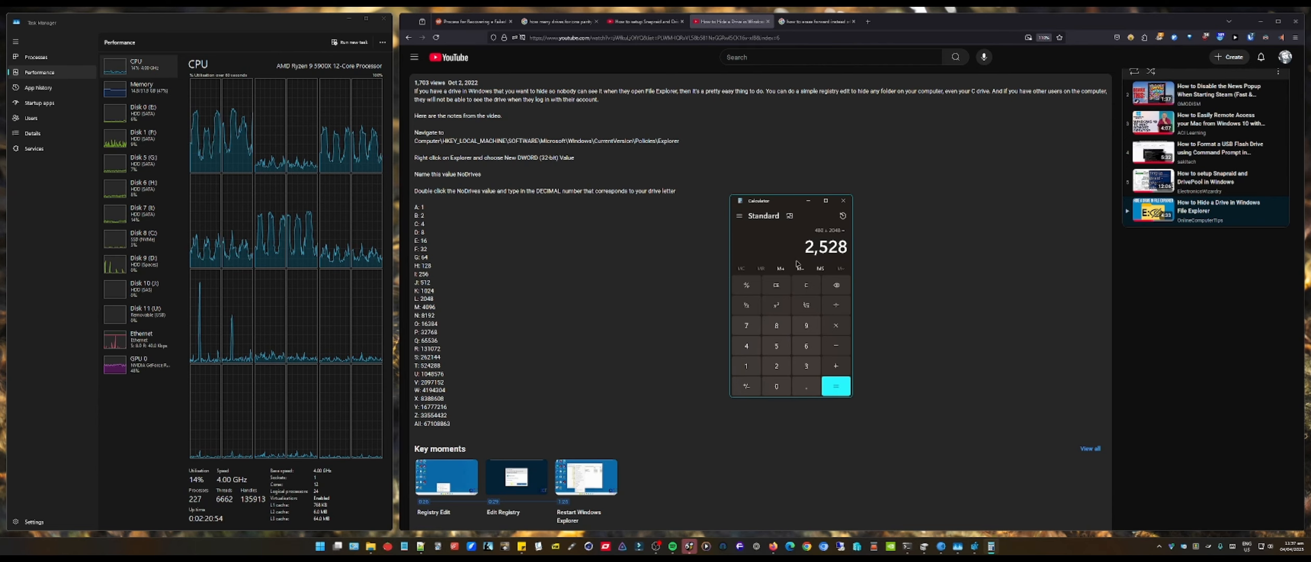
Open the NoDrives value for editing over the video, switch its base to Decimal, and place Calculator beside it for comparison.
scroll(667, 261, up, 7)
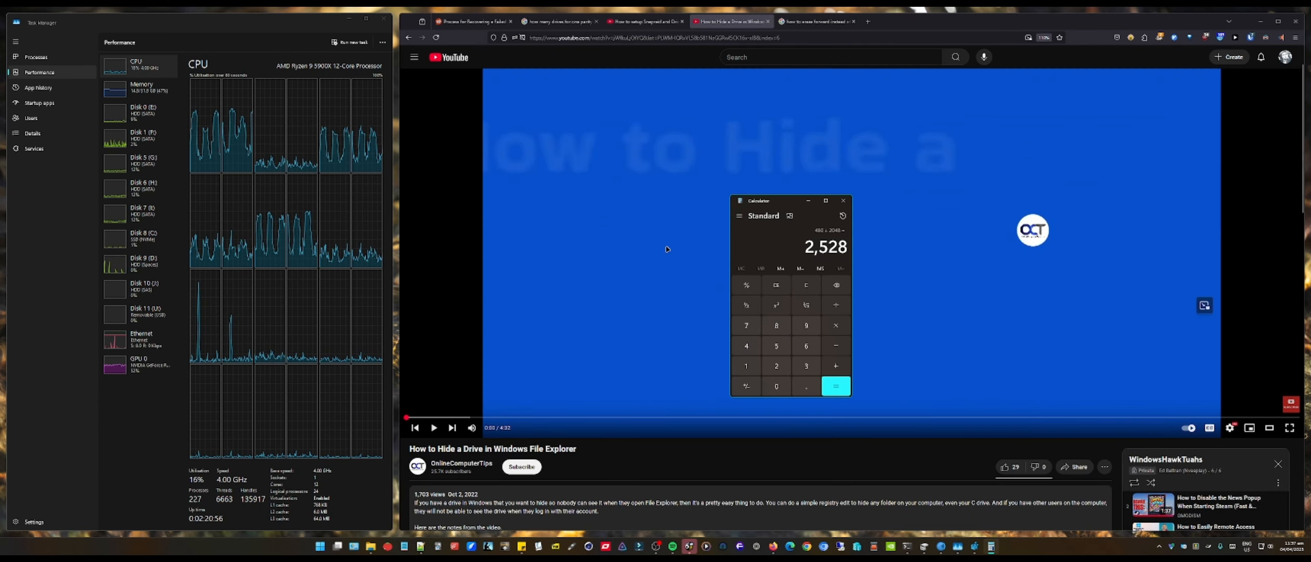
key(alt+Tab)
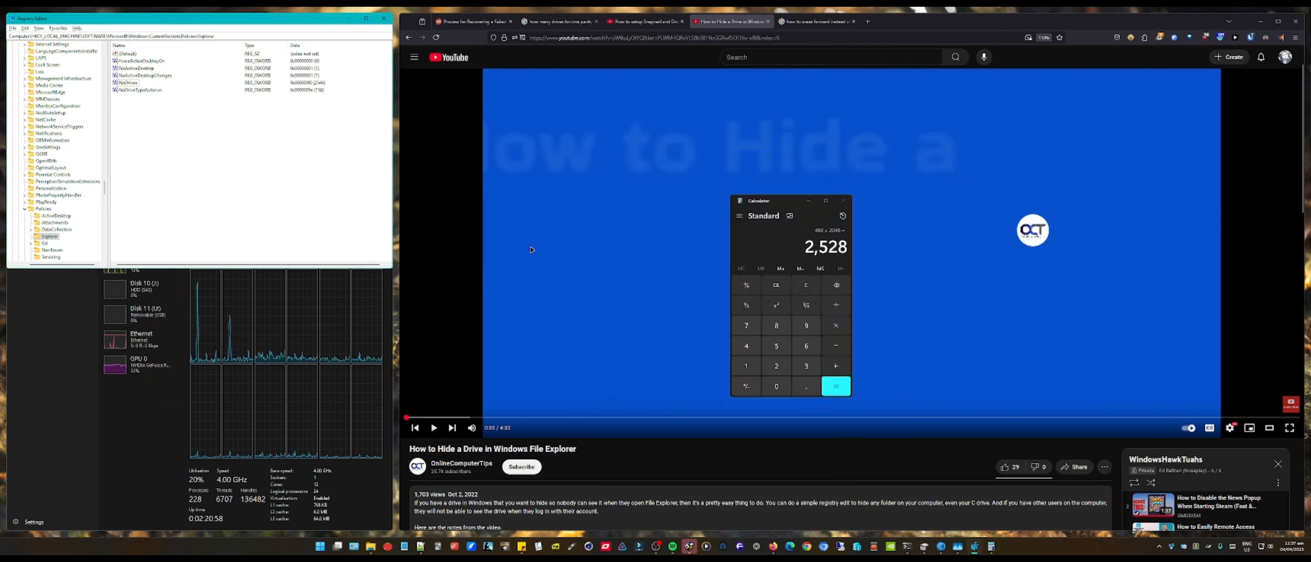
drag(284, 21, 935, 202)
double_click(779, 263)
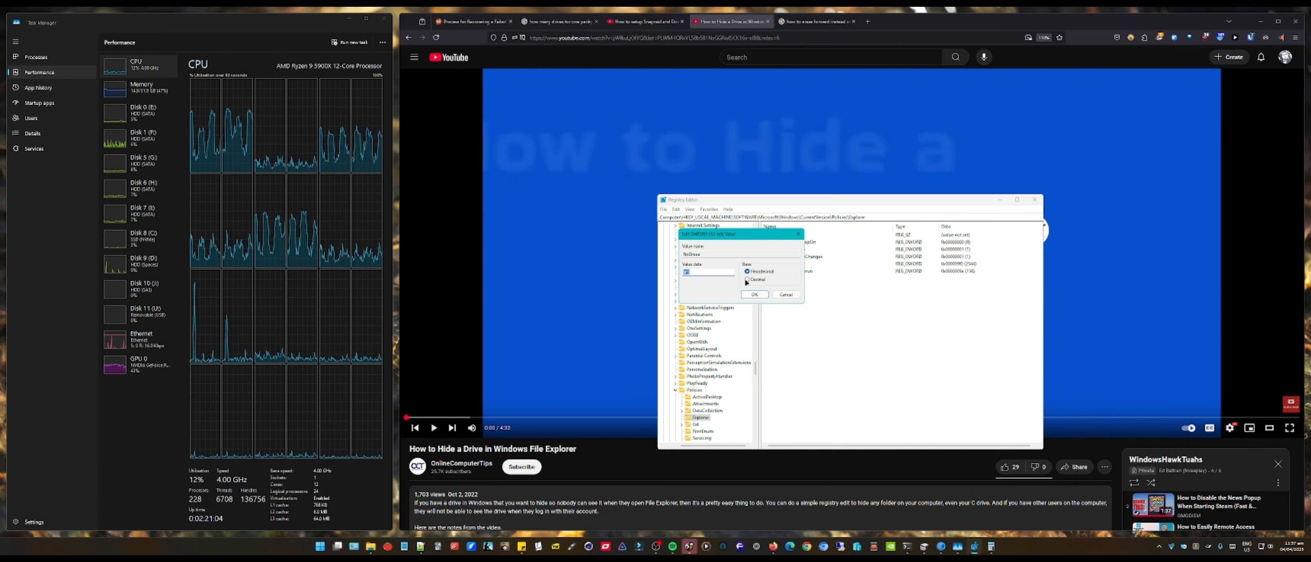
click(747, 280)
key(alt+Tab)
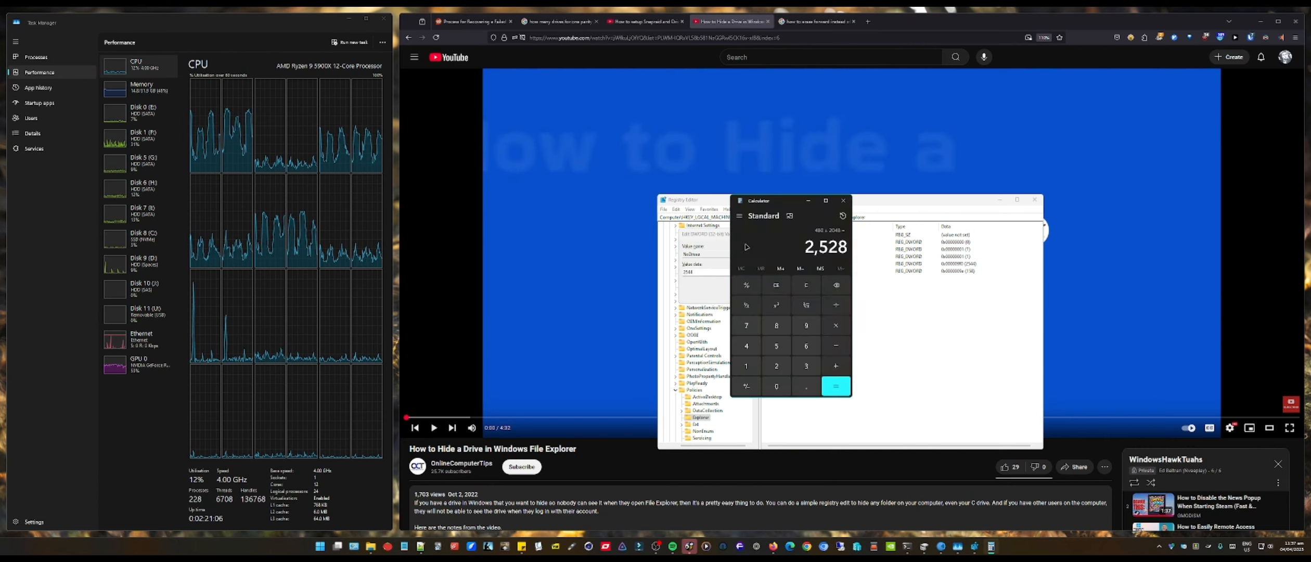
drag(789, 203, 1072, 229)
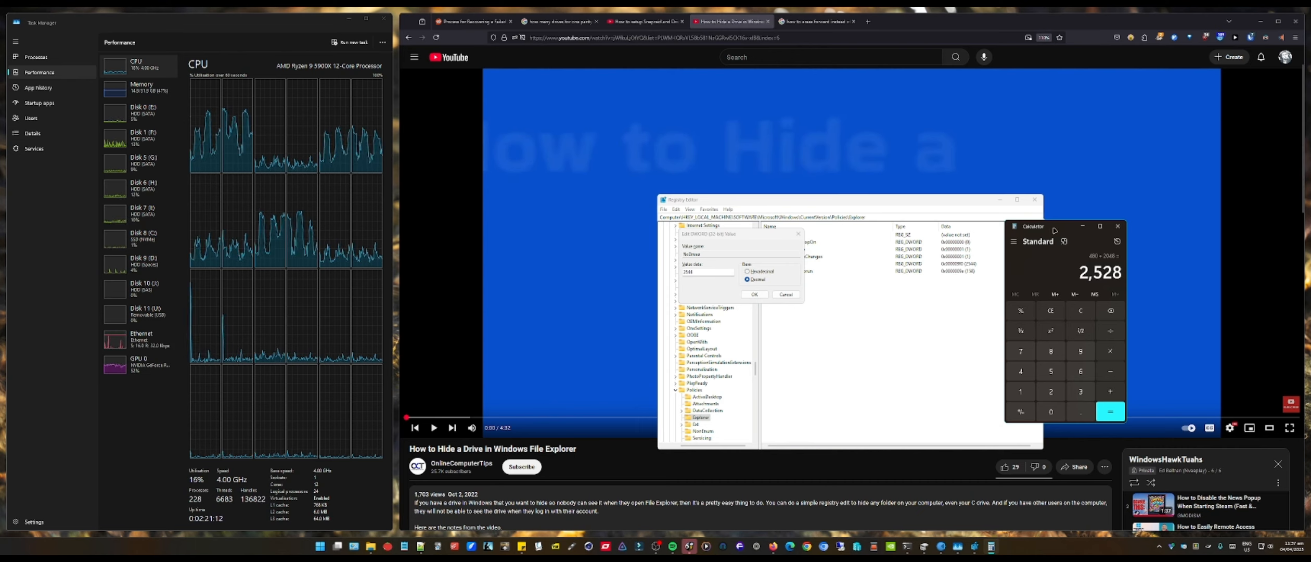
drag(1054, 230, 1123, 221)
Move Task Manager and the This PC window over the video, near the Calculator.
drag(272, 23, 827, 81)
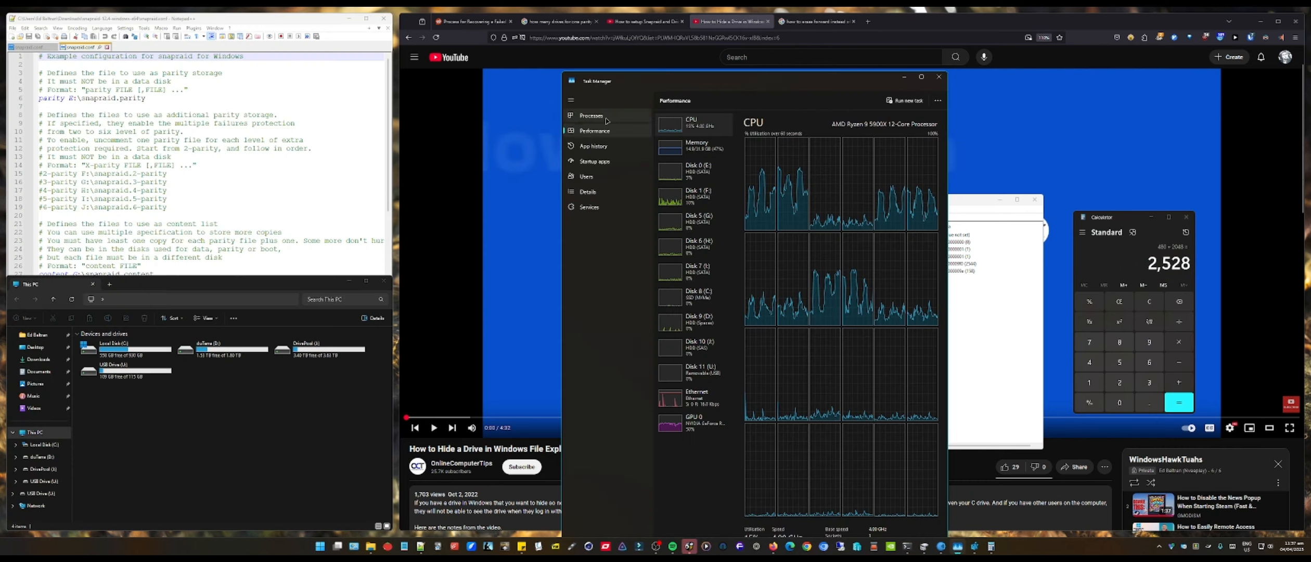
click(295, 285)
drag(295, 285, 814, 235)
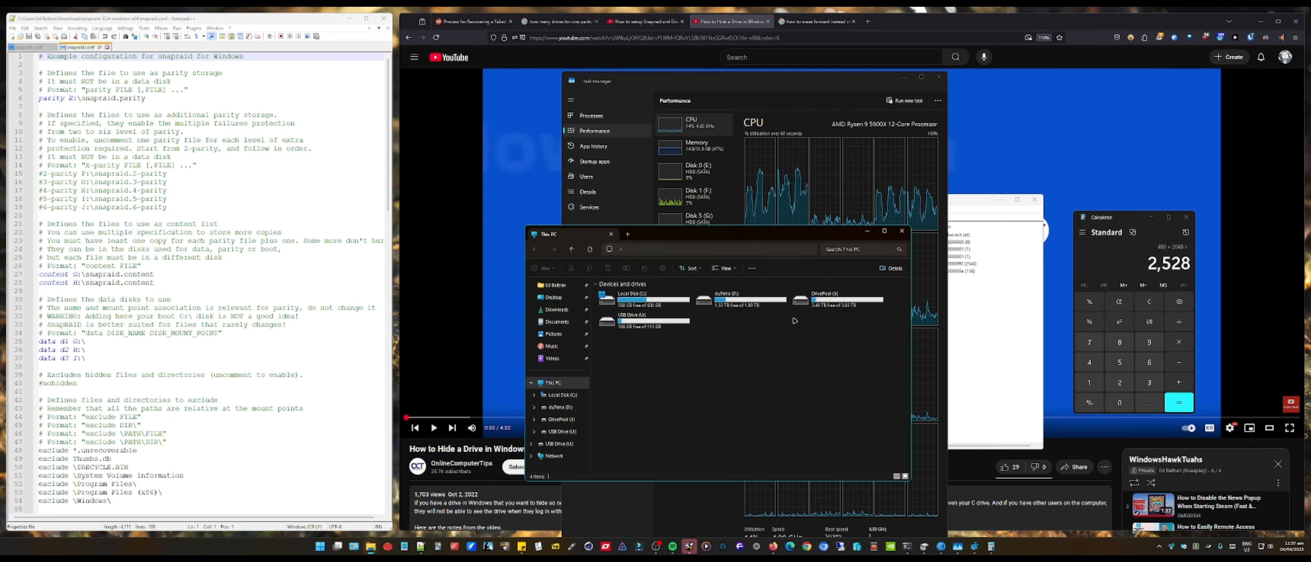
Cancel the NoDrives value edit and close Registry Editor.
click(988, 307)
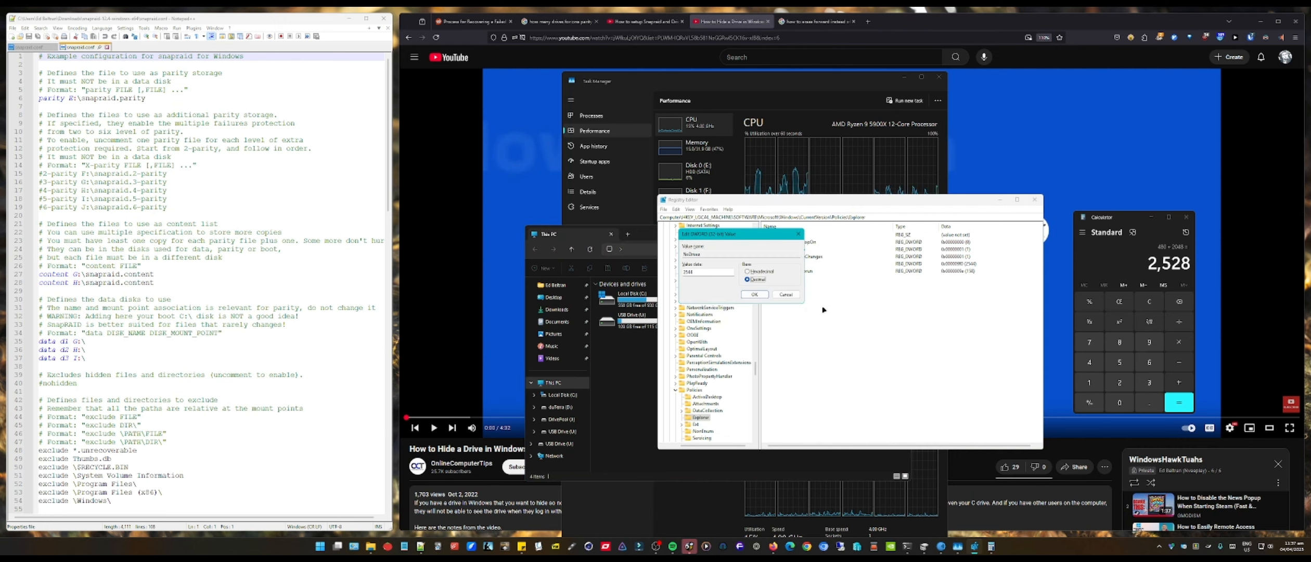
click(785, 295)
click(1034, 201)
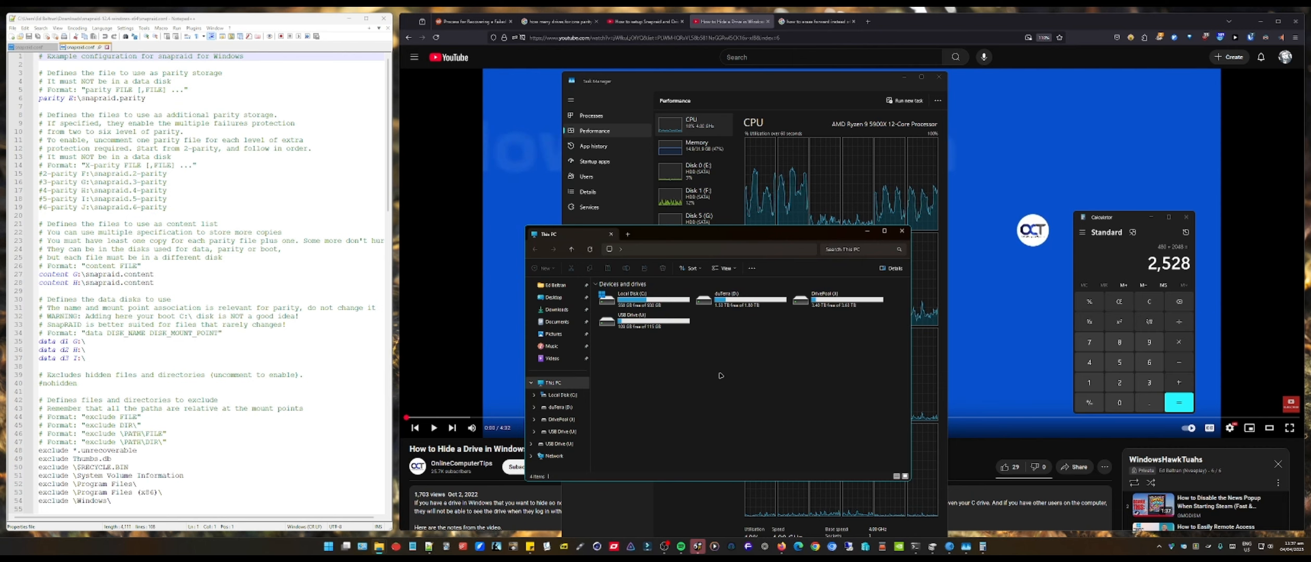
Rearrange Task Manager above the This PC window beside the video, and close Calculator.
drag(700, 236, 341, 344)
drag(154, 284, 336, 143)
drag(1128, 221, 144, 214)
click(207, 212)
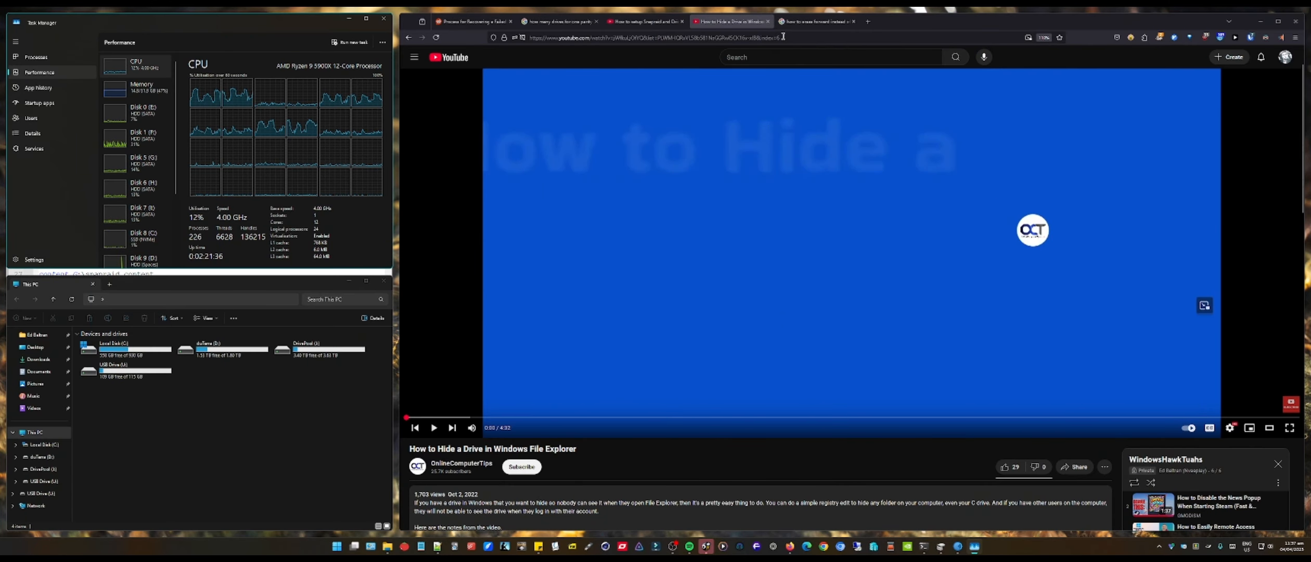